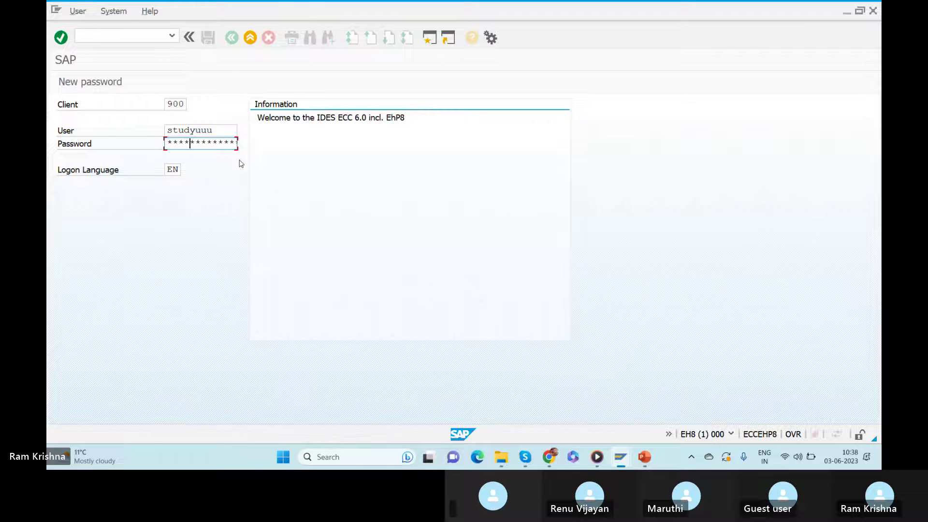
Step: Complete the ECC logon for client 900 and open the EWM (001) connection
key("Return")
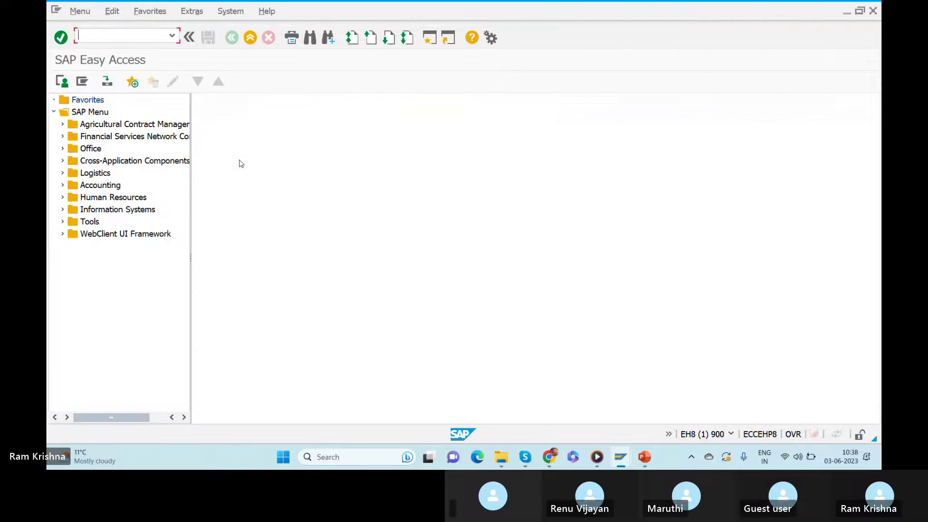
key("alt+Tab")
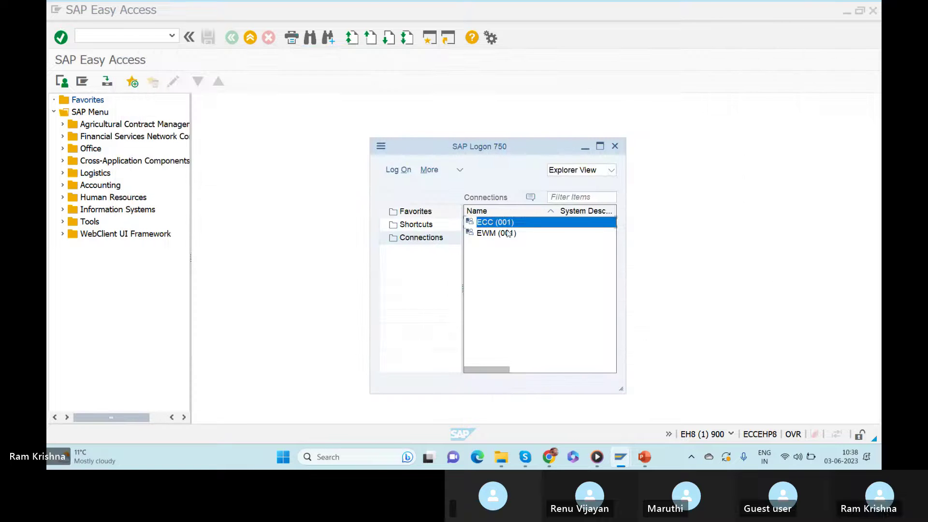
left_click(505, 234)
double_click(503, 236)
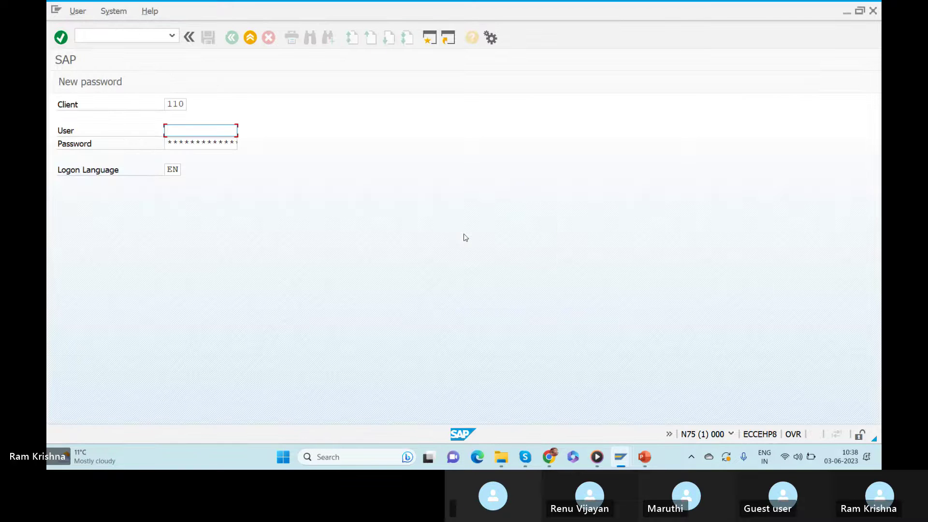
Step: Log on to EWM client 110 with the user name and account password, declining the detailed error description for the broken connection
type("ca")
key("BackSpace")
key("BackSpace")
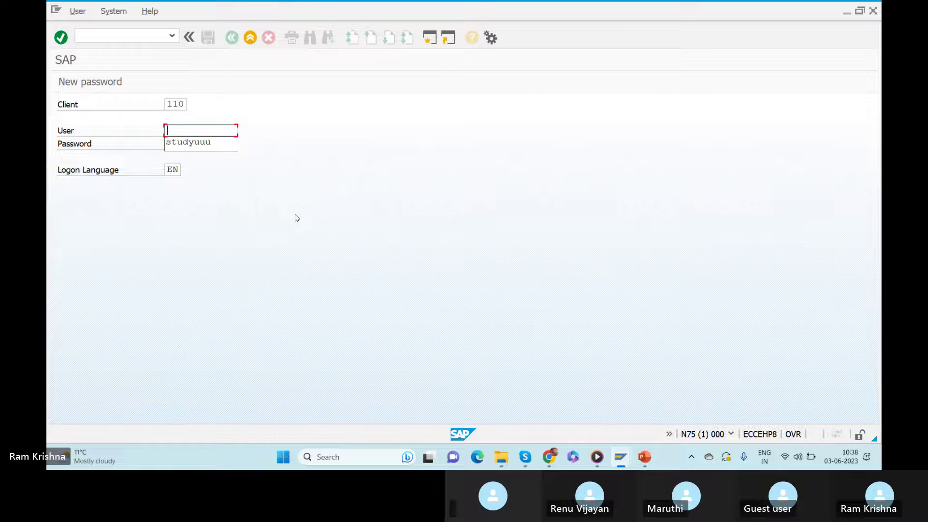
type("s")
left_click(191, 142)
left_click(190, 143)
type("*************")
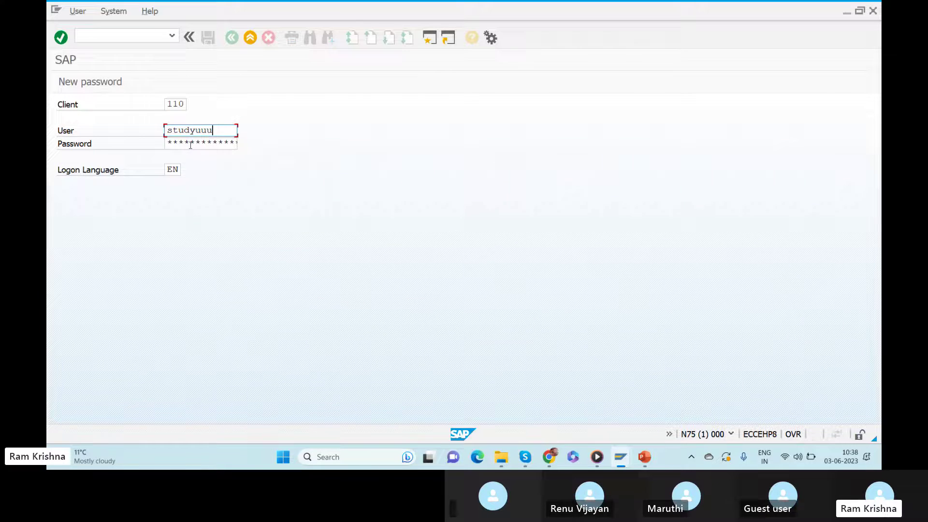
key("Return")
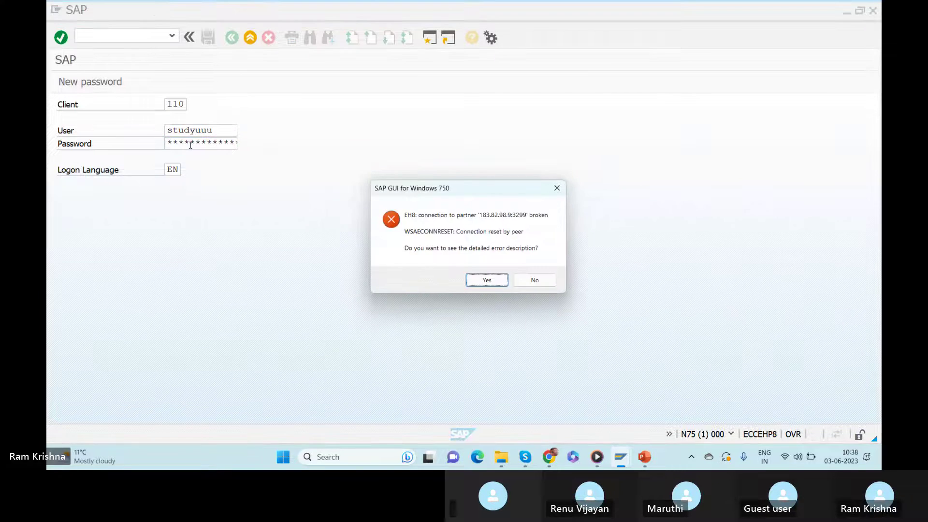
left_click(524, 280)
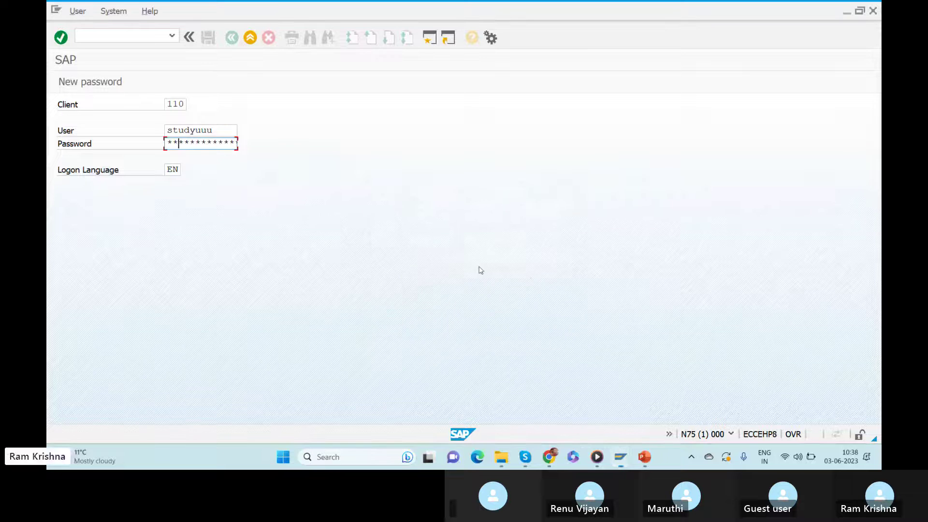
key("Right")
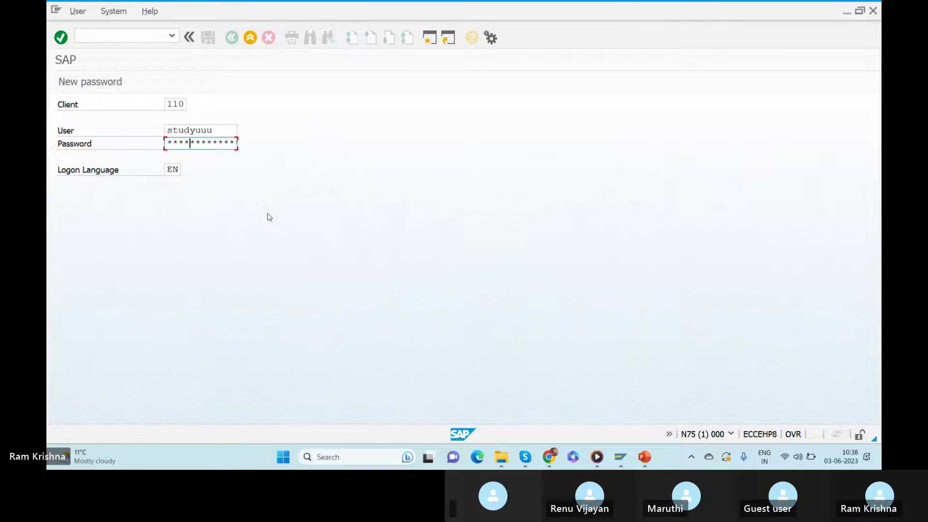
key("Return")
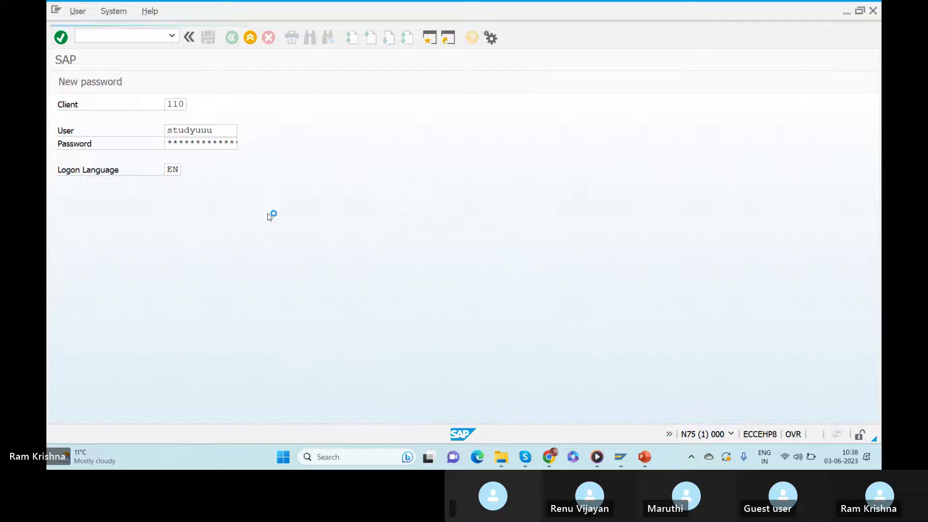
Step: Switch to the ECC session for client 900 and start transaction vl31n
key("alt+Tab")
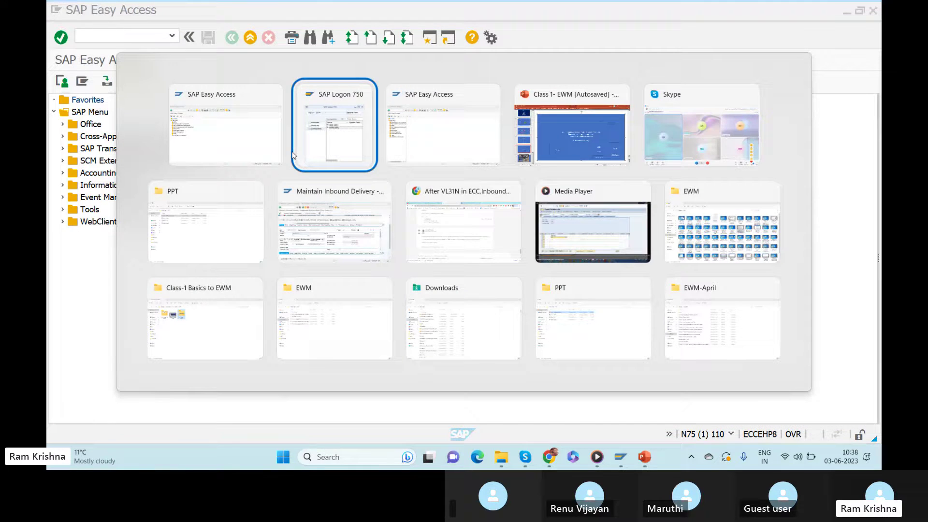
key("alt+Tab")
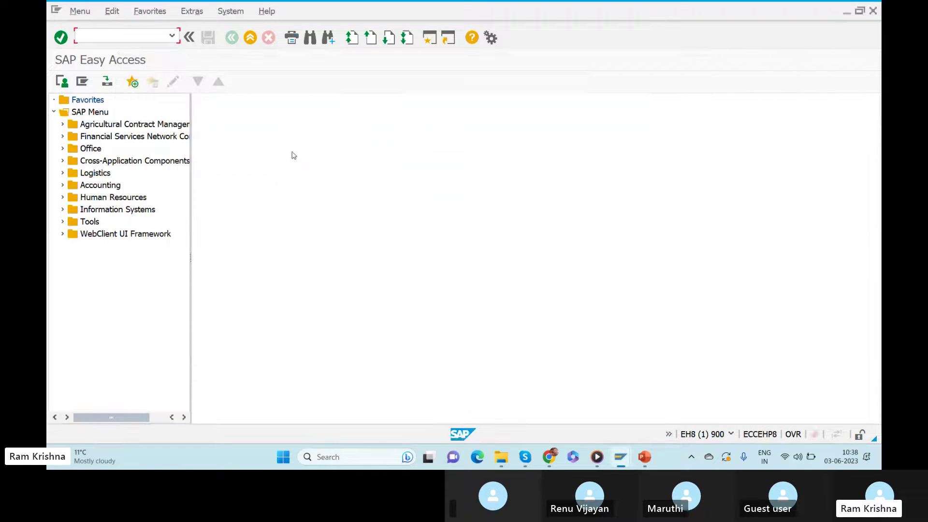
key("alt+Tab")
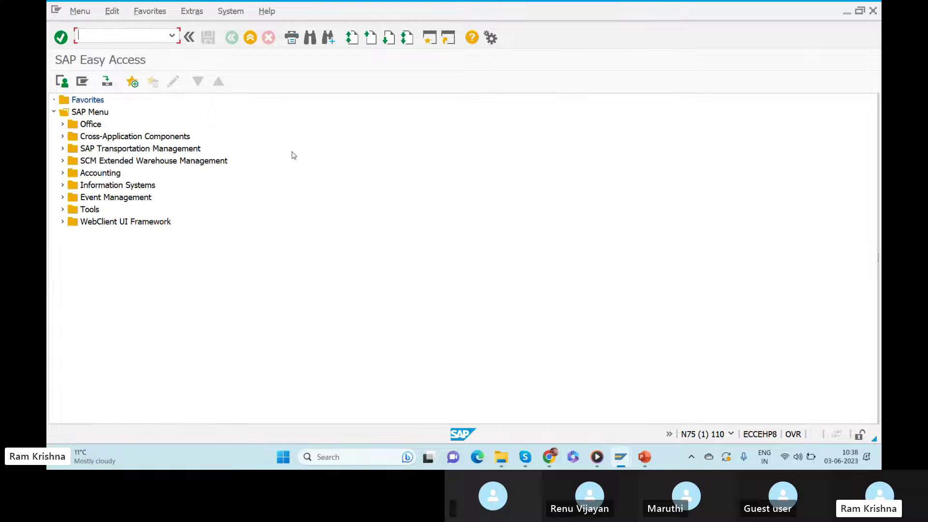
key("alt+Tab")
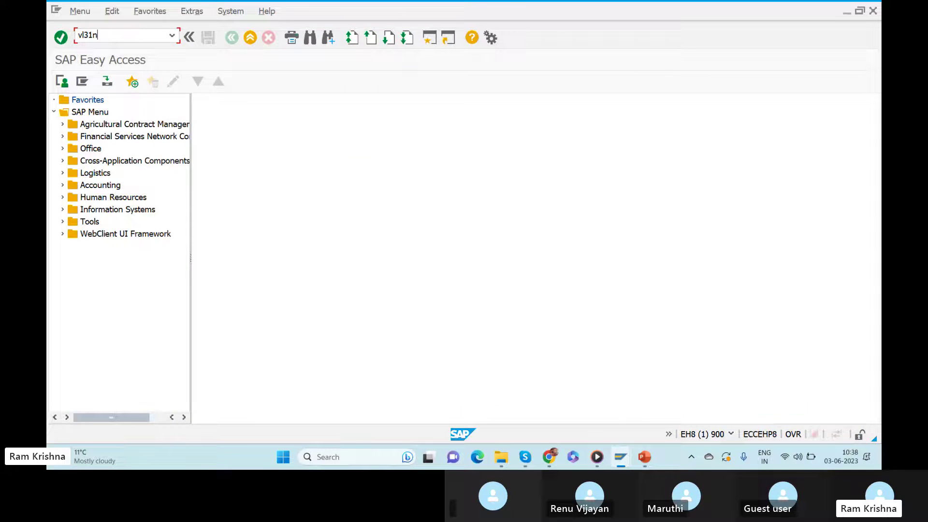
key("Return")
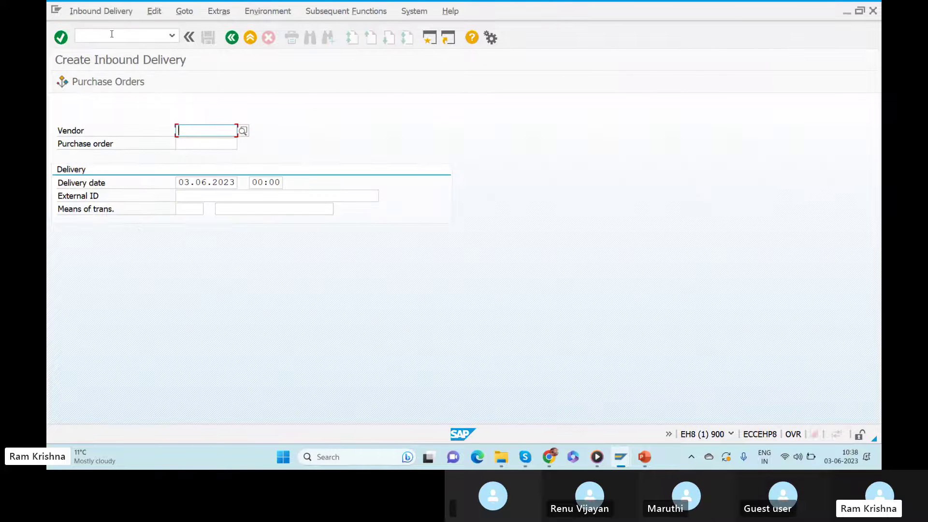
Step: Enter the purchase order number and an external ID made of that number plus the suffix -4, and continue to the delivery overview
left_click(190, 147)
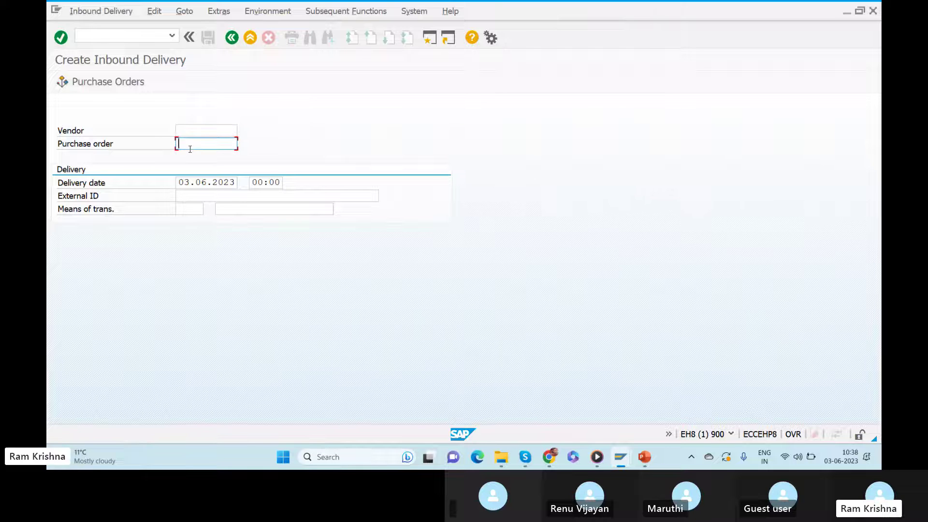
left_click(190, 148)
key("Down")
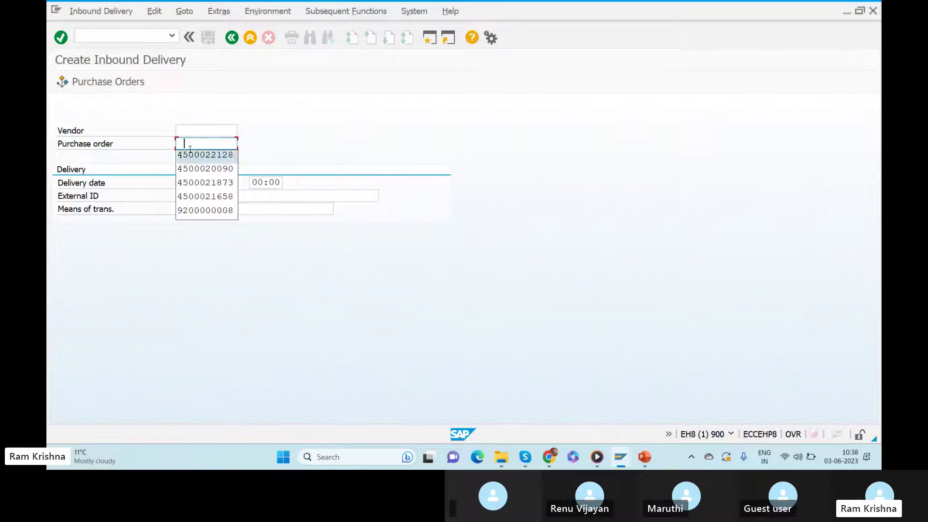
key("Return")
left_click(187, 195)
type("4500022128")
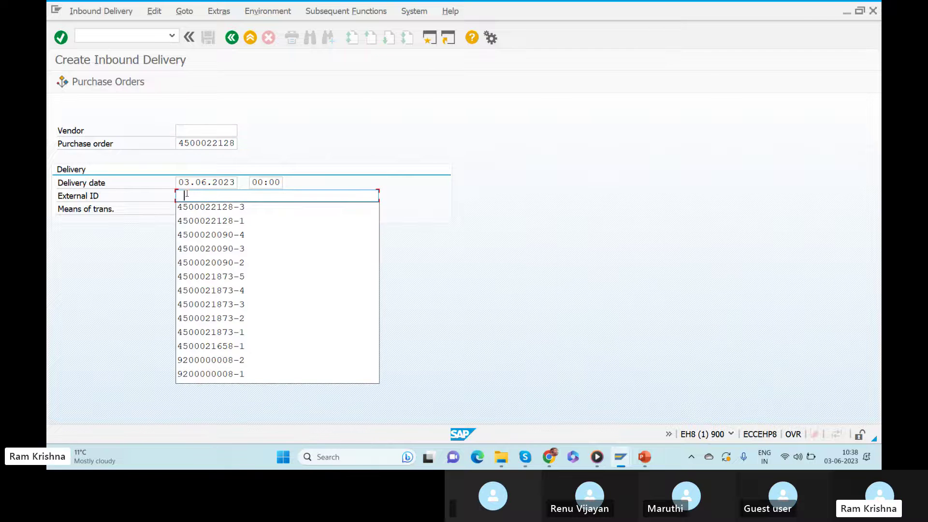
key("Down")
key("Return")
key("BackSpace")
type("4500022128-4")
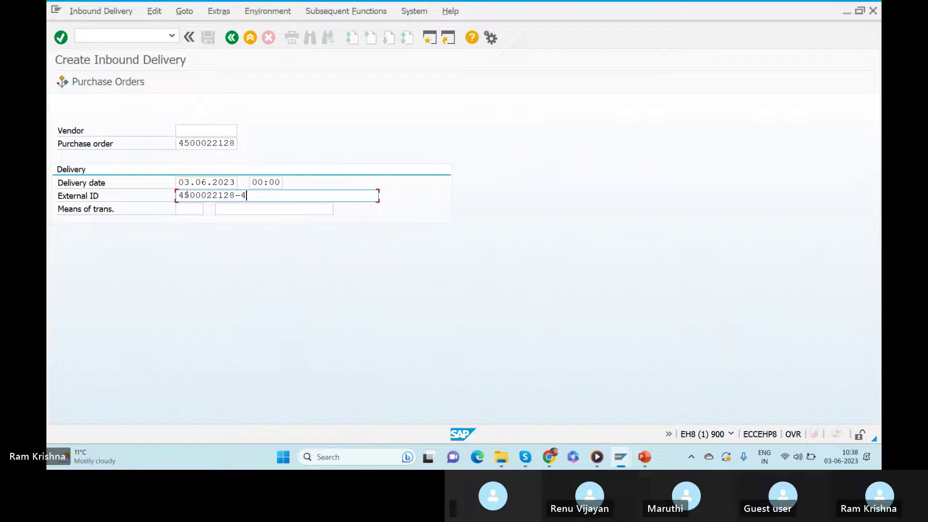
key("Return")
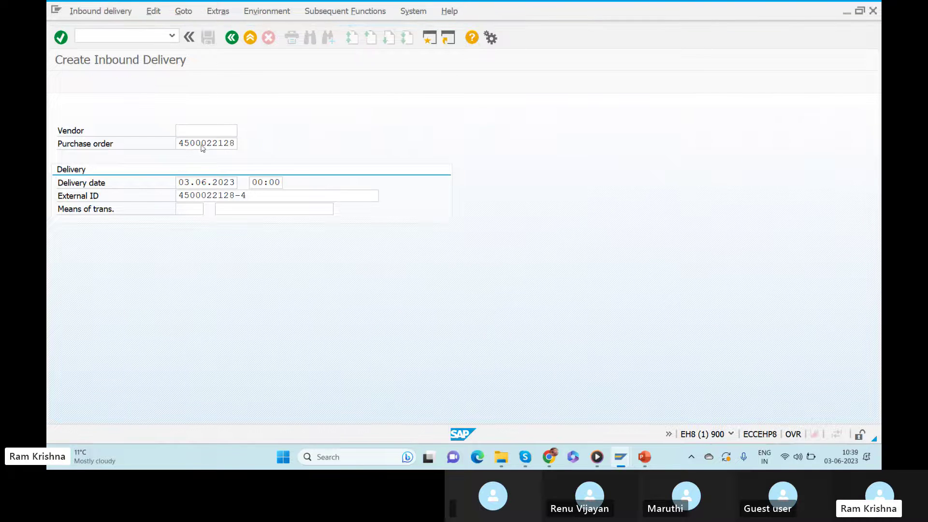
Step: Set the delivery quantity of item 10 to 5
left_click_drag(240, 234, 174, 235)
type("5")
key("Return")
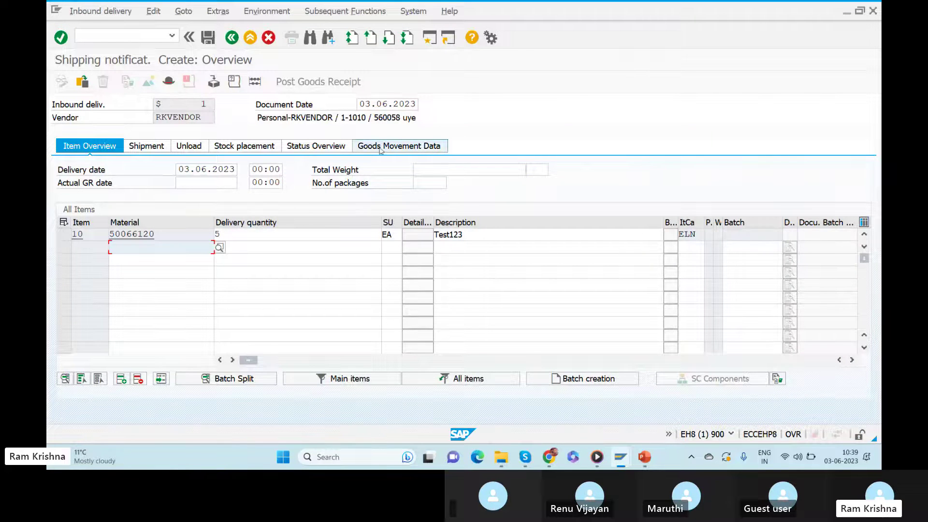
left_click_drag(231, 234, 151, 230)
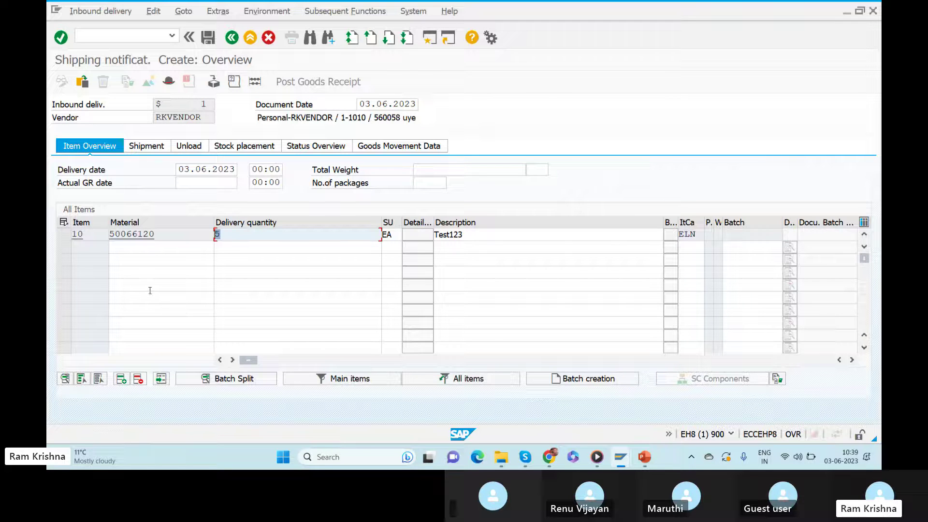
Step: Examine the delivery's header details and the possible decentralized warehouse distribution statuses, closing the value list without choosing one
left_click(168, 82)
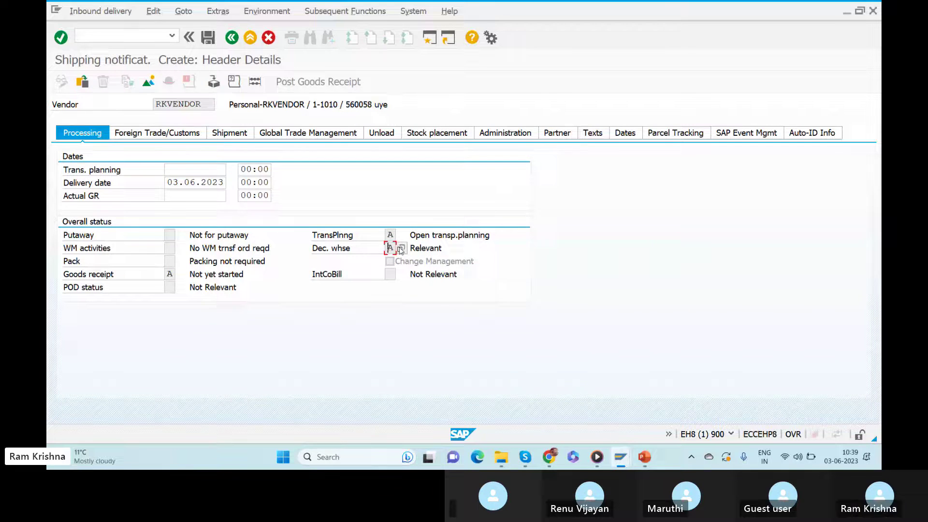
double_click(400, 250)
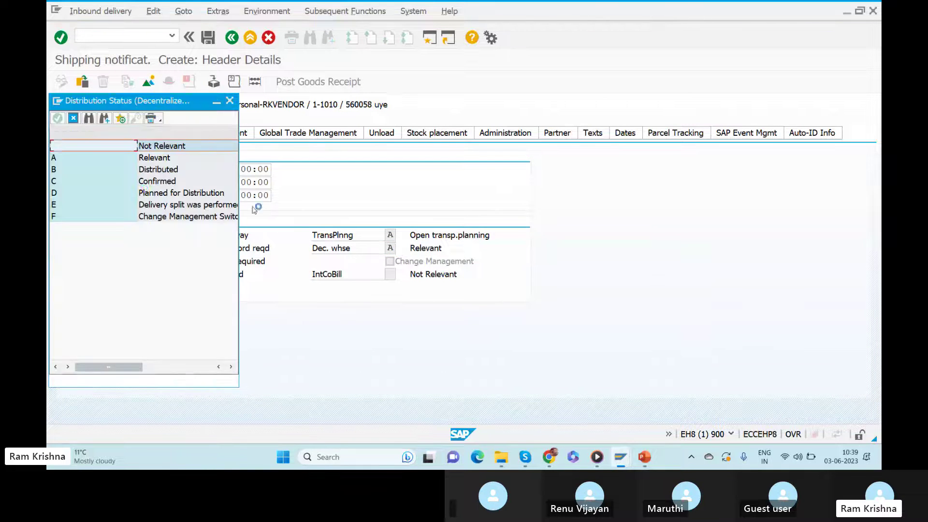
left_click(160, 159)
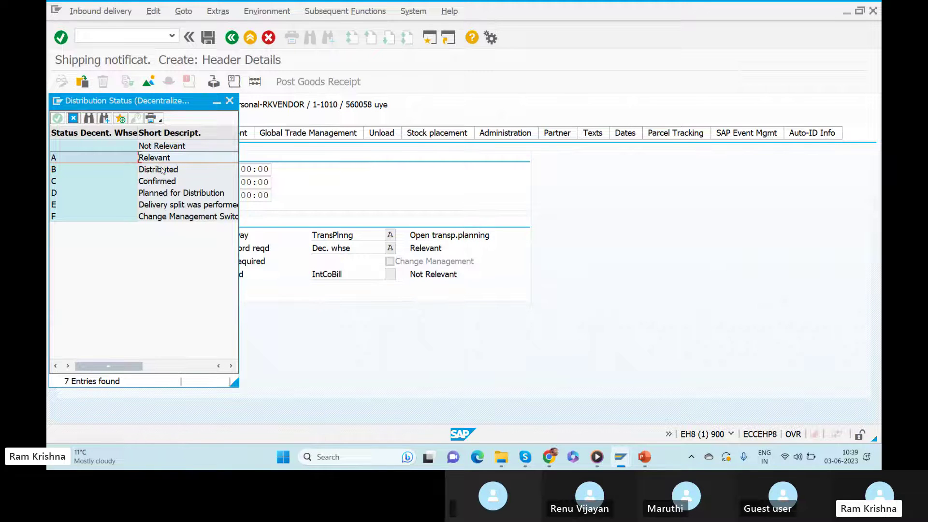
left_click(161, 172)
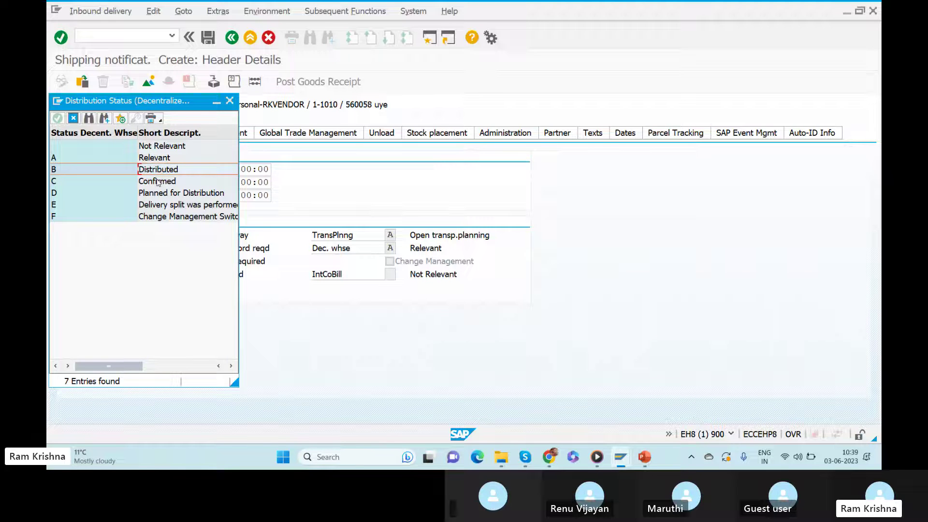
left_click(158, 182)
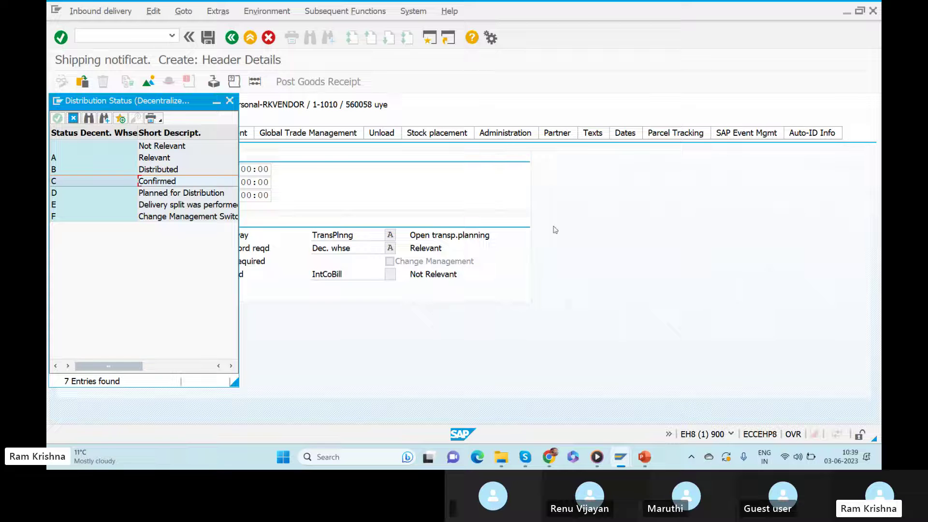
left_click(169, 148)
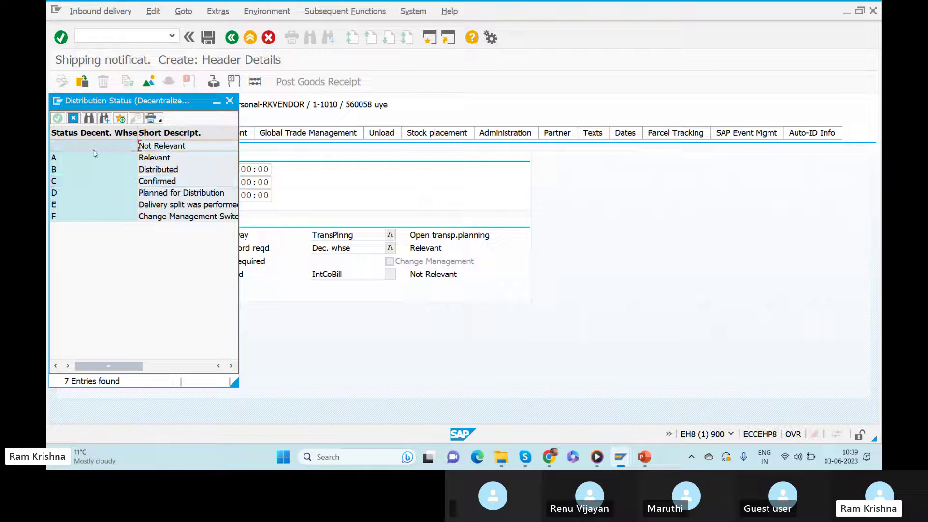
left_click(230, 101)
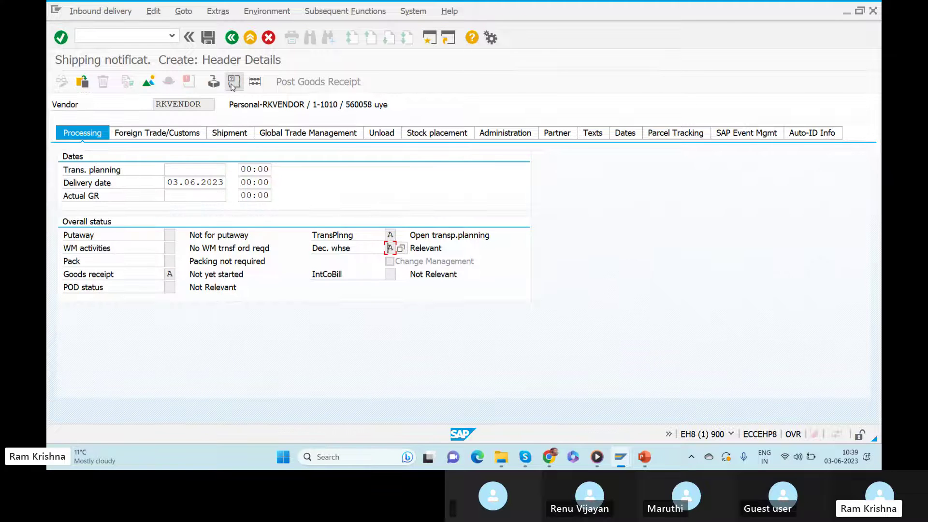
Step: Return to the item overview and save the inbound delivery
left_click(149, 83)
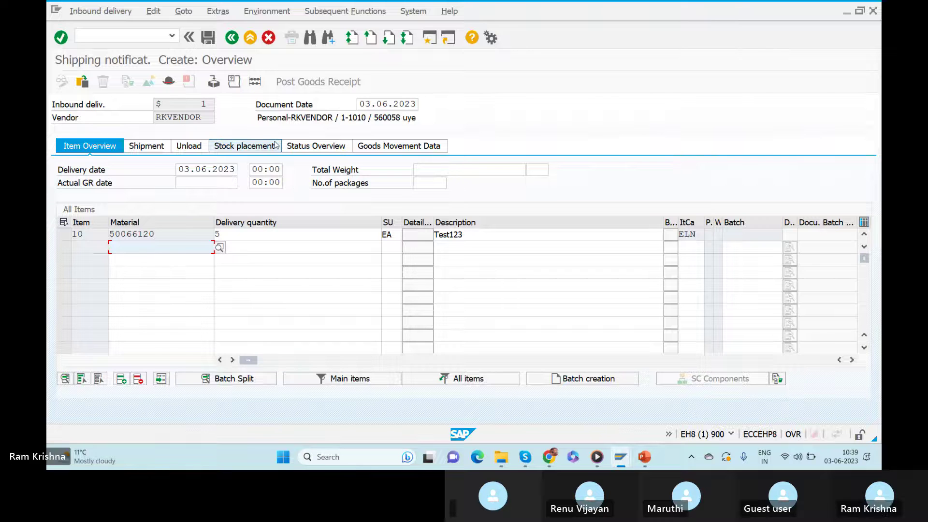
left_click(208, 37)
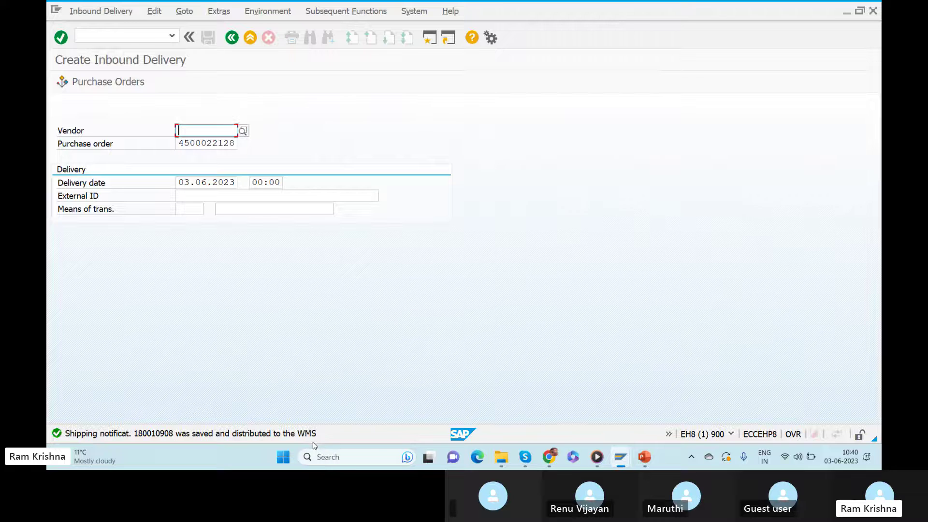
Step: Switch to the EWM session for client 110 and run transaction /n/scwm/prdi to maintain inbound deliveries
key("alt+Tab")
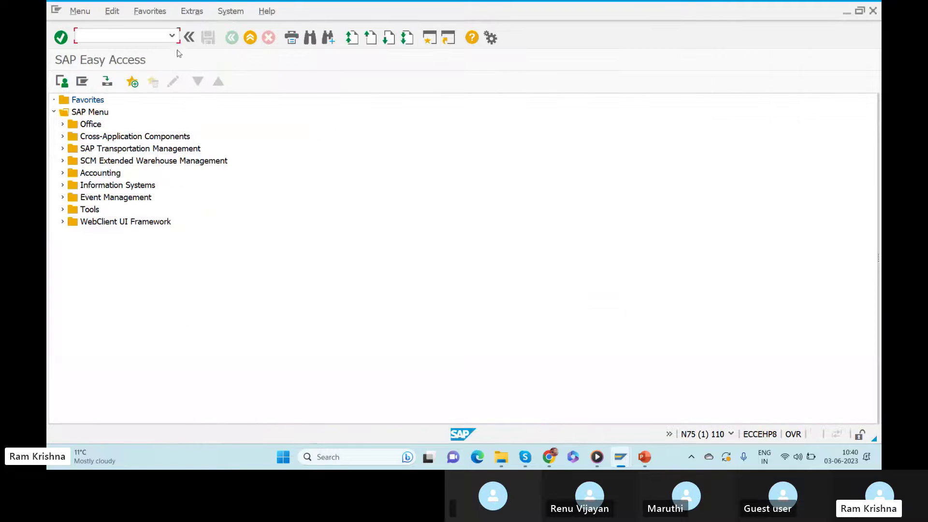
left_click(171, 36)
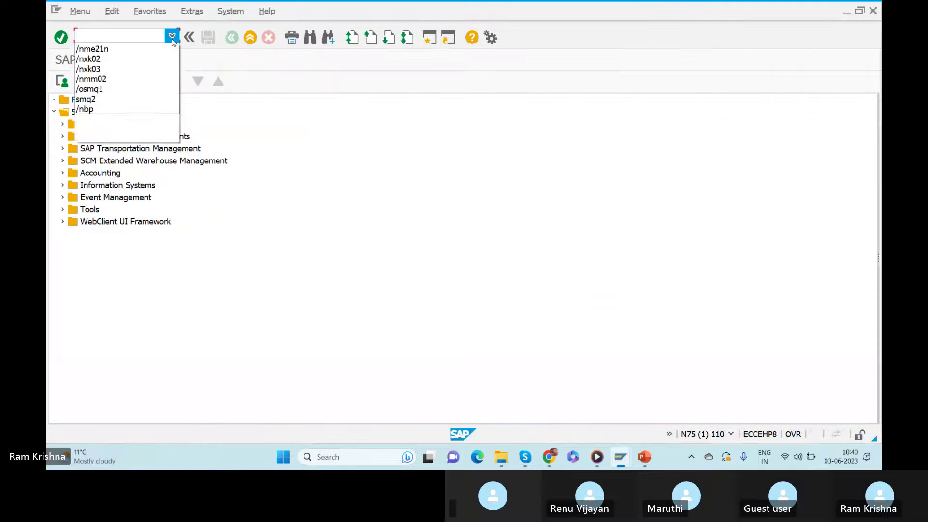
left_click(97, 60)
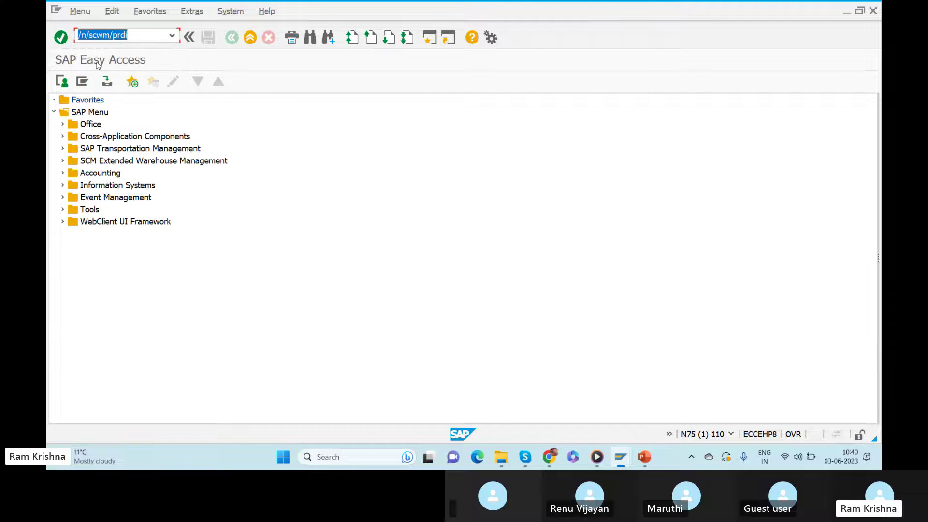
left_click(142, 35)
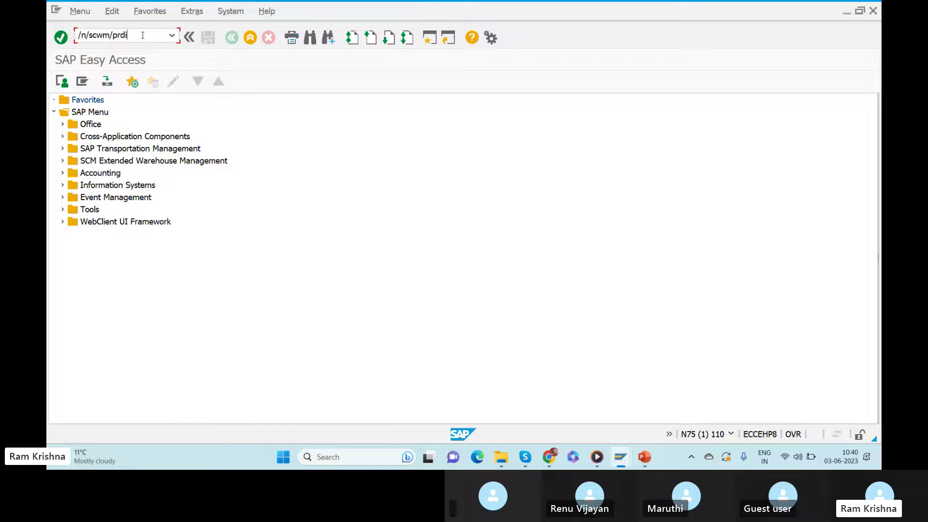
key("Return")
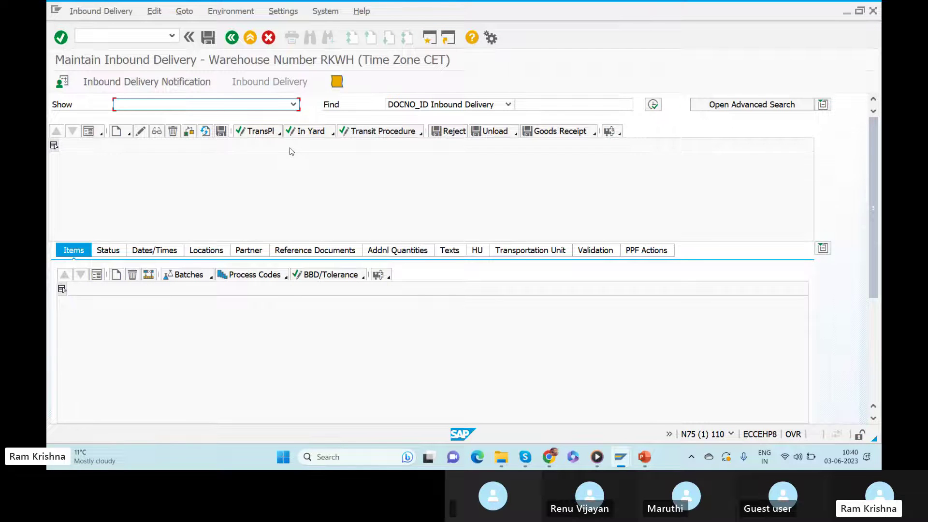
Step: Set the search criterion to ERP Document and look up the saved shipping notification's number in the ECC session
left_click(508, 104)
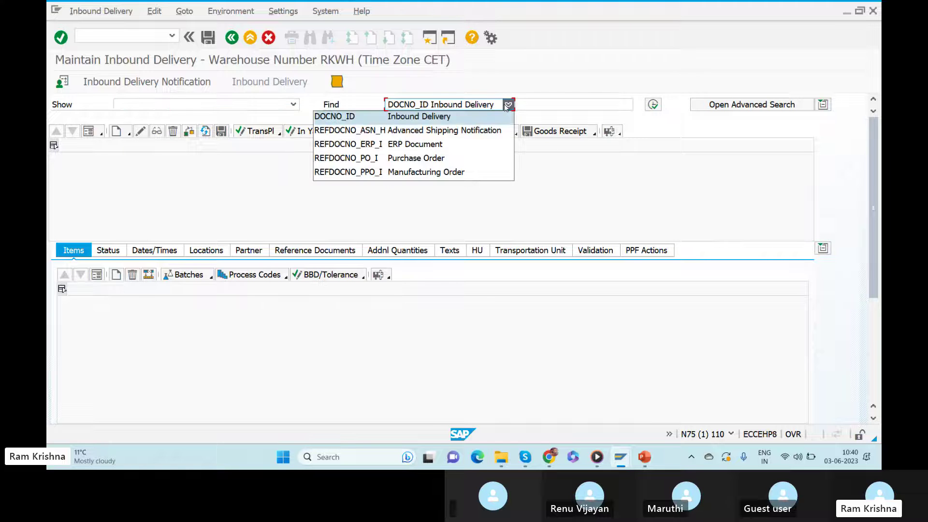
left_click(400, 145)
key("alt+Tab")
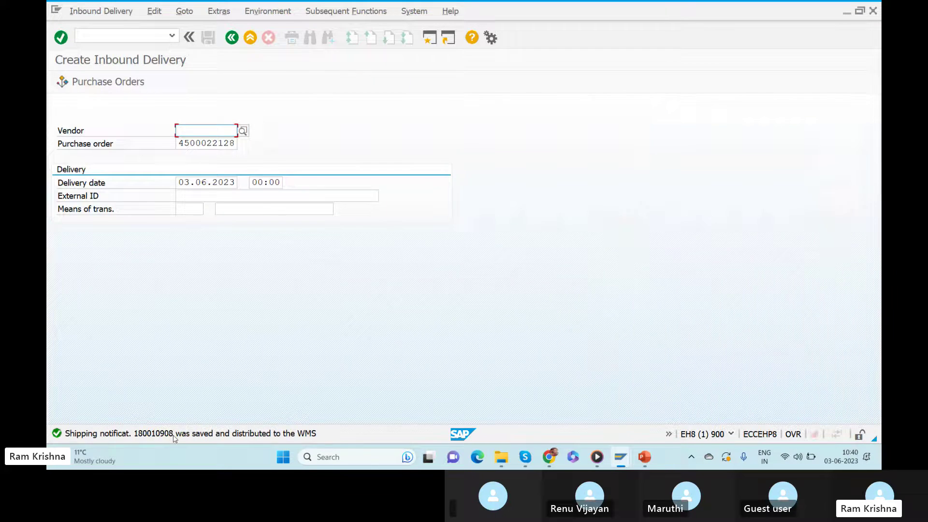
key("alt+Tab")
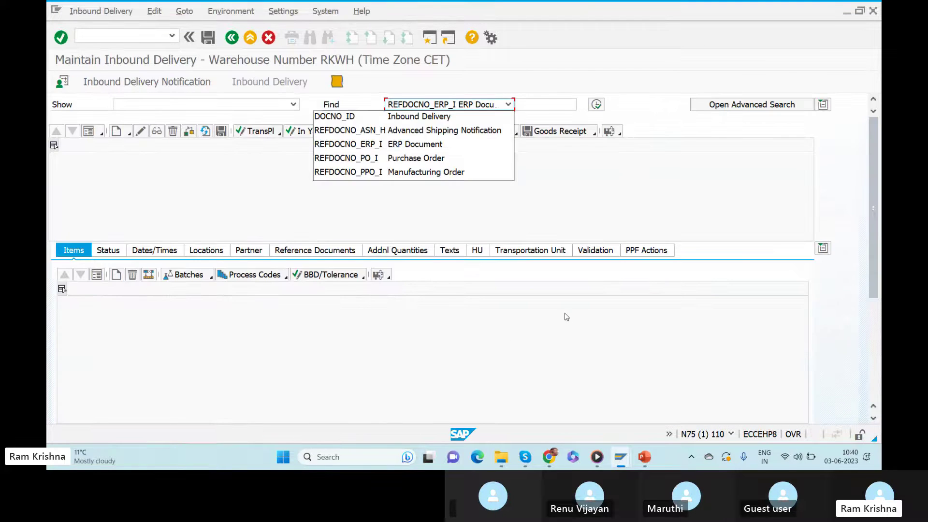
Step: Find the inbound delivery by ERP document number 180010908
left_click(541, 106)
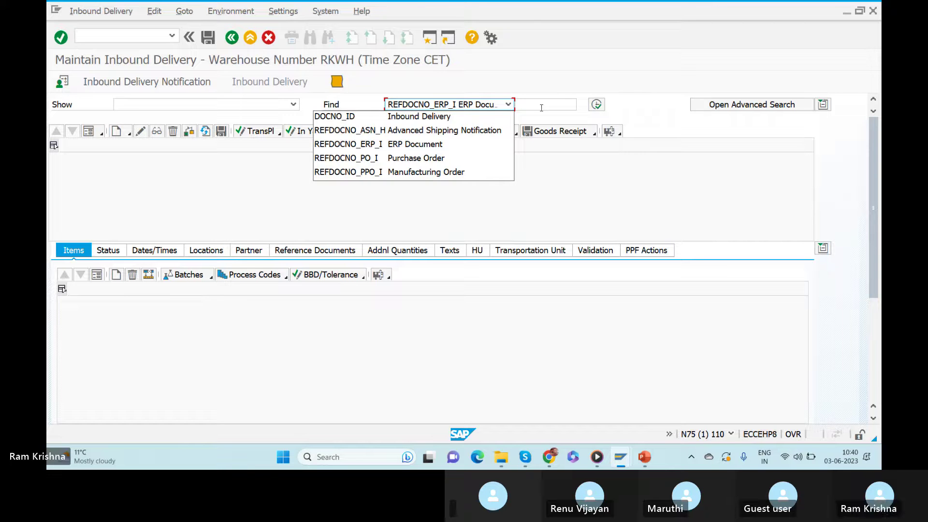
left_click(540, 106)
type("1")
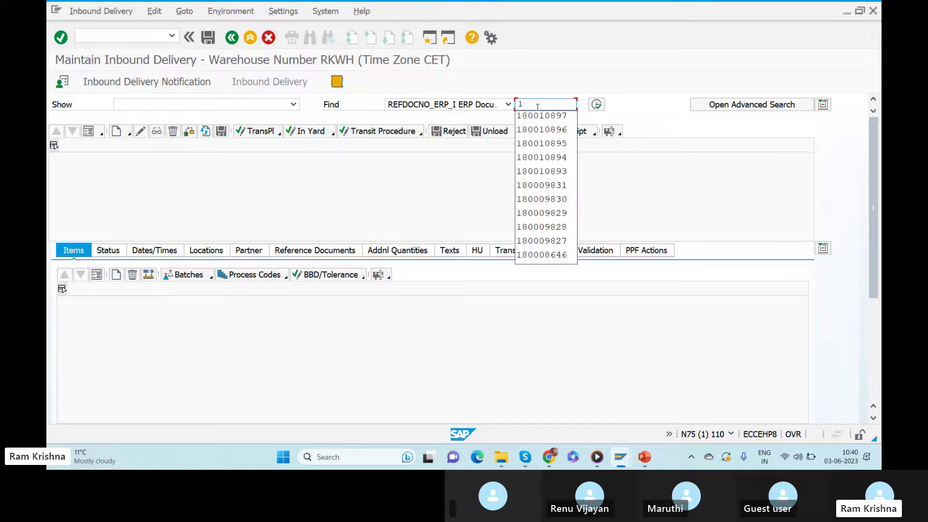
type("800")
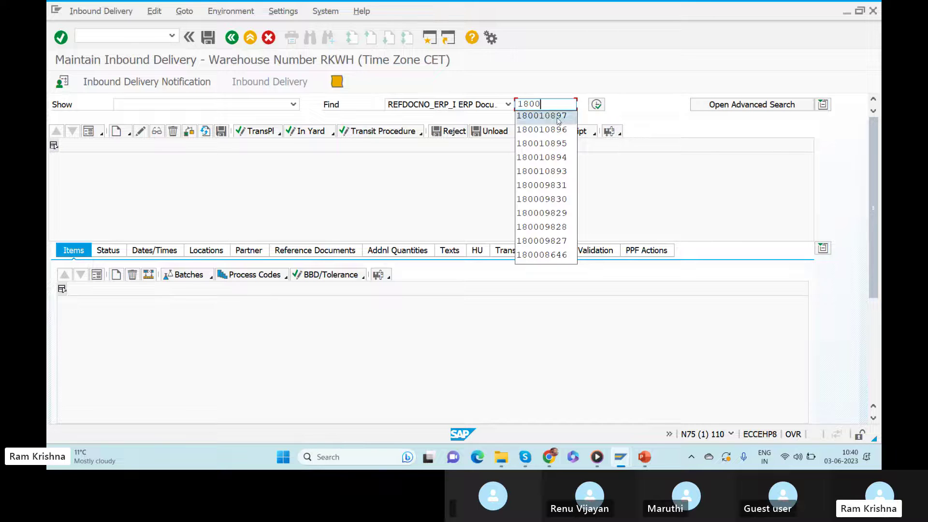
left_click(556, 118)
key("alt+Tab")
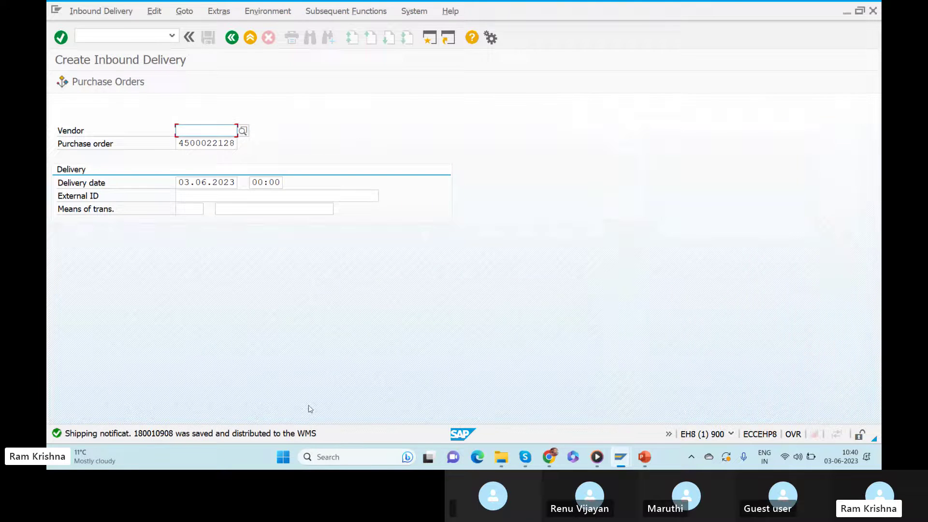
key("alt+Tab")
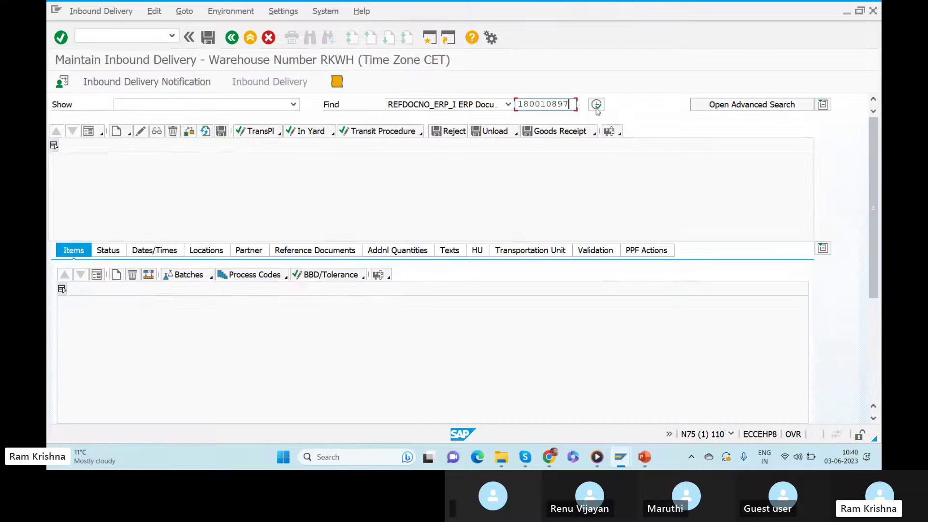
left_click_drag(552, 104, 583, 110)
type("908")
left_click(597, 104)
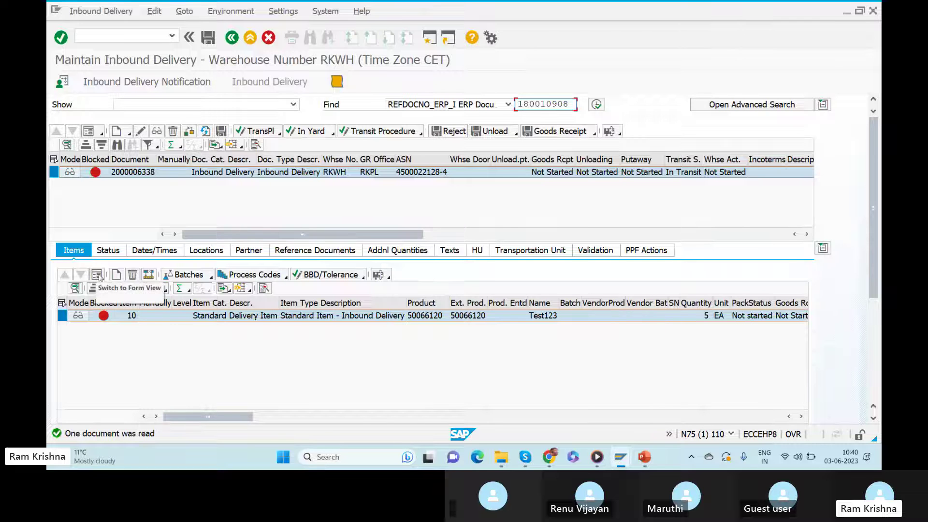
Step: Check the inbound delivery for errors, read the log messages and close the log
left_click(189, 132)
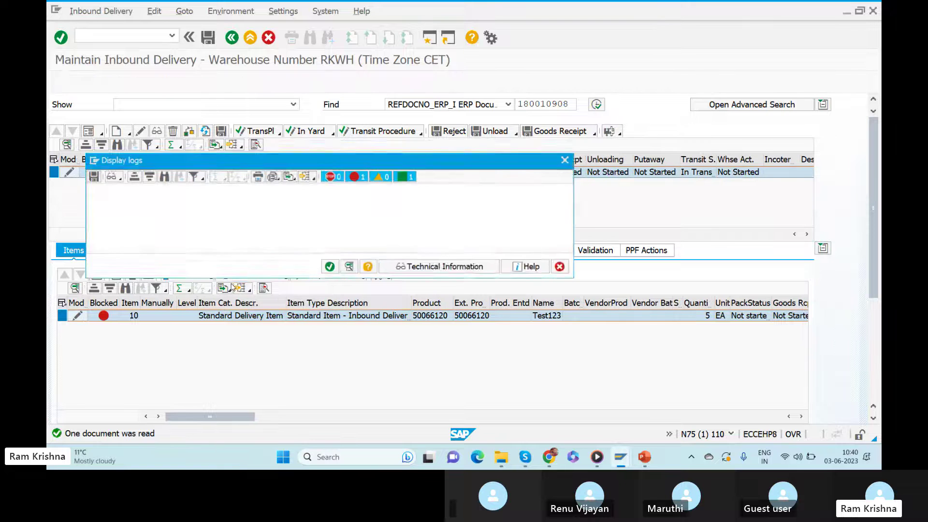
left_click(152, 217)
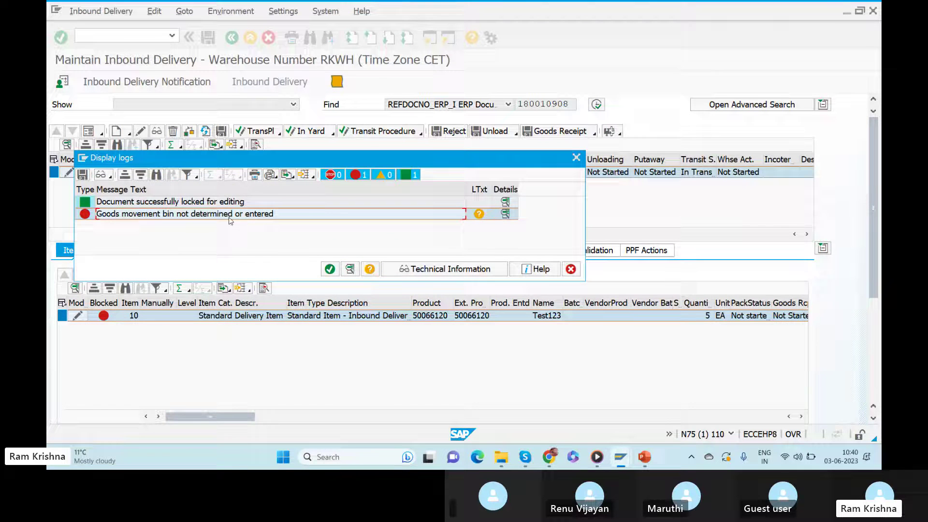
left_click(571, 269)
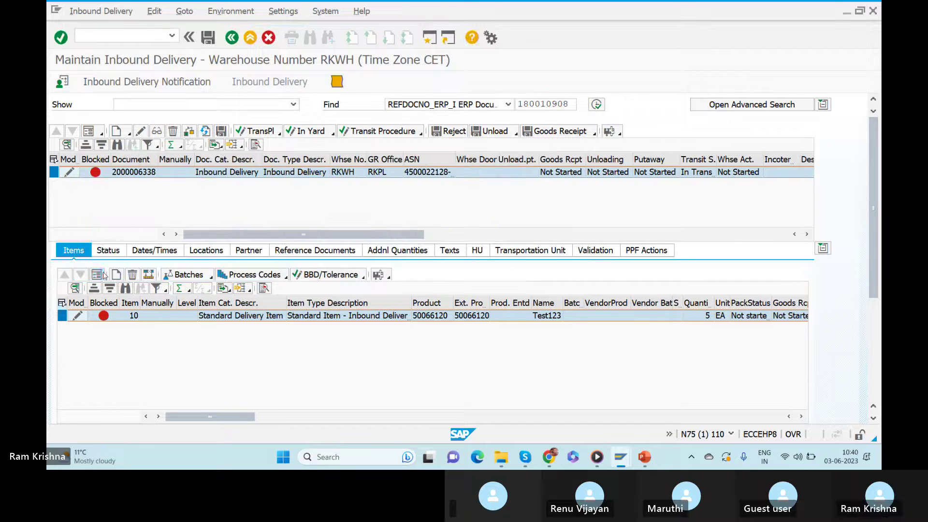
Step: Show item 10 in form view and examine its movement data, especially the warehouse process type
left_click(822, 250)
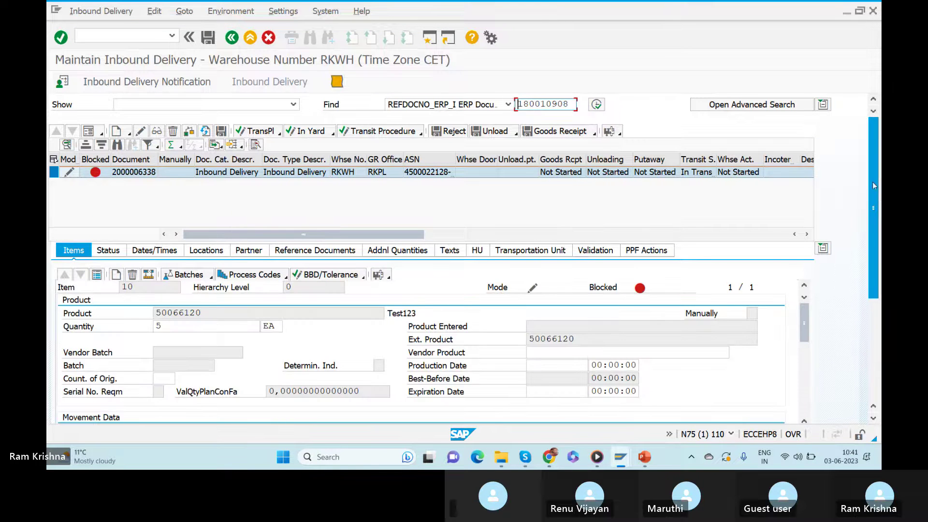
left_click_drag(872, 182, 874, 225)
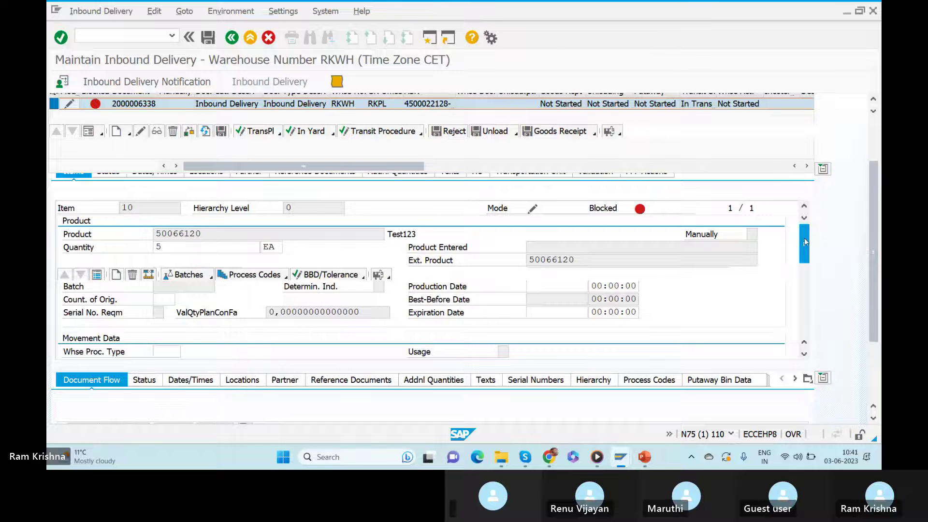
mouse_move(804, 238)
left_mouse_down()
mouse_move(801, 297)
mouse_move(803, 237)
left_mouse_up()
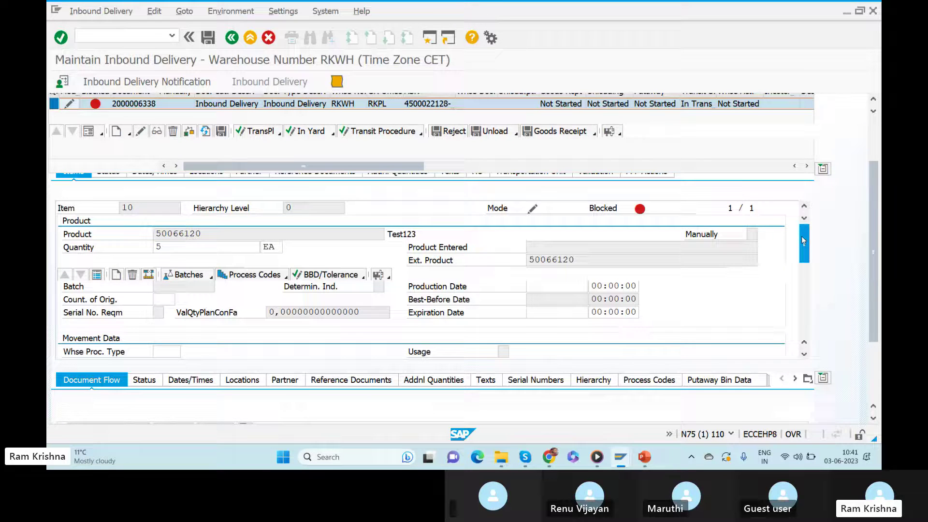
left_click_drag(803, 223, 802, 259)
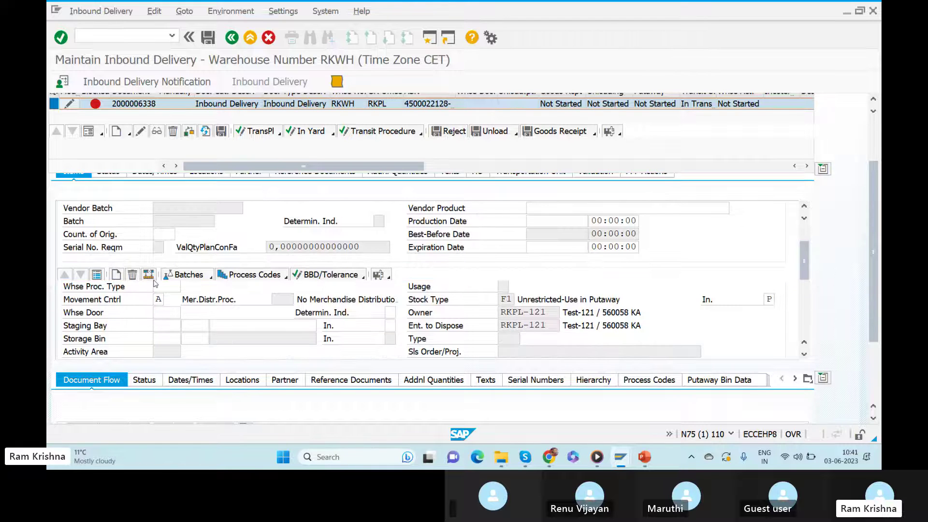
left_click(97, 289)
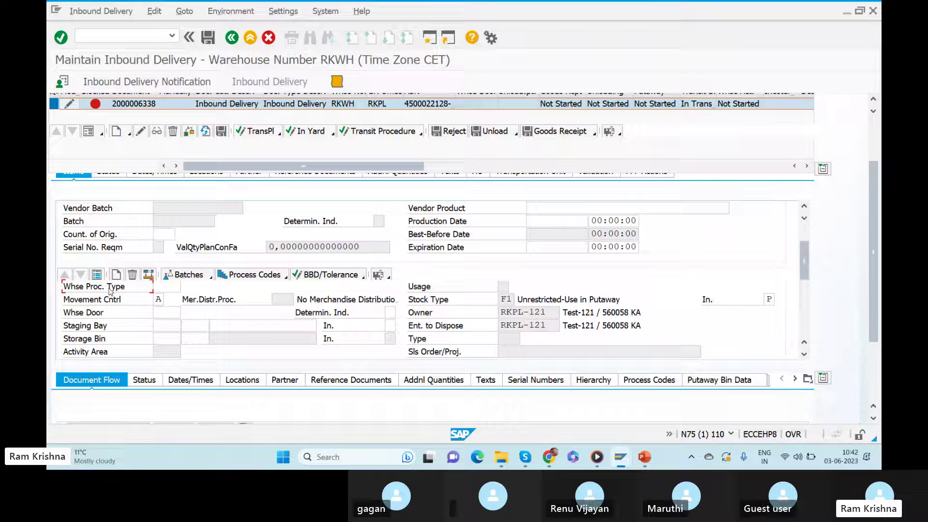
left_click(177, 287)
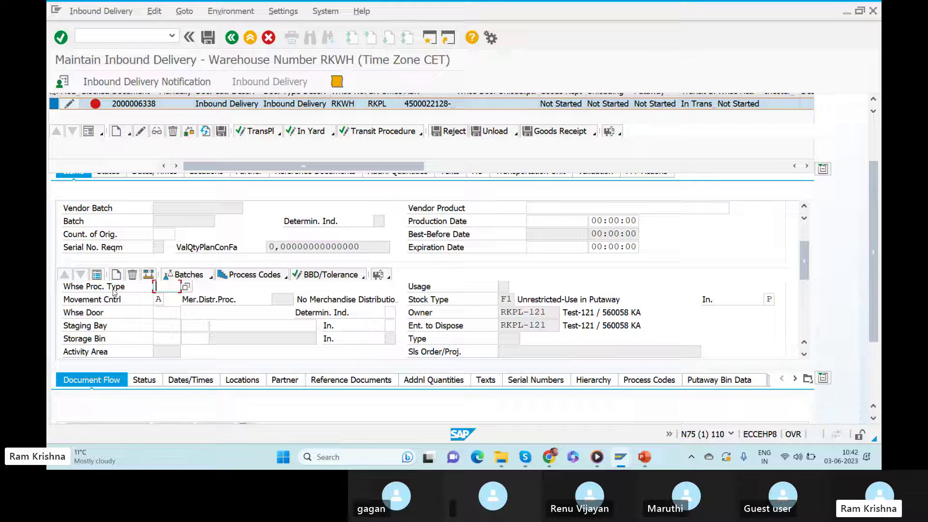
left_click(138, 292)
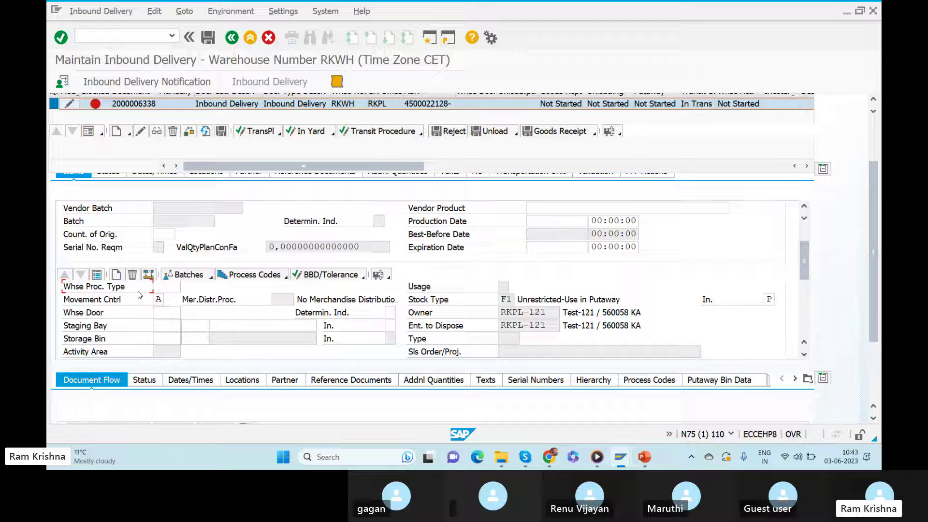
left_click(164, 289)
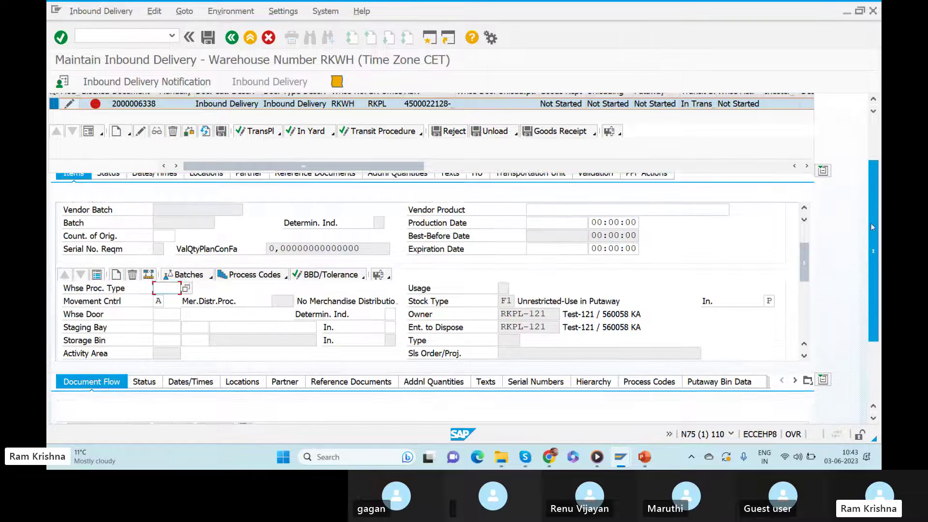
left_click_drag(871, 222, 868, 190)
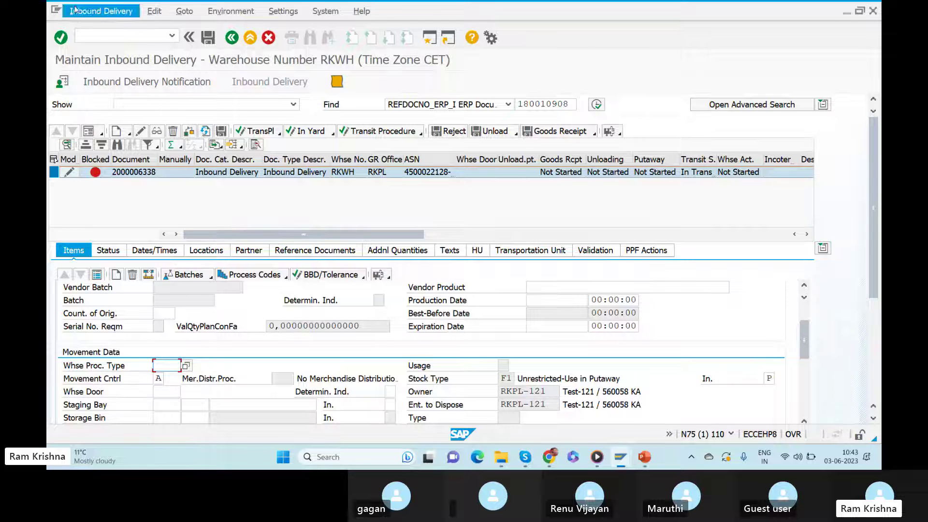
left_click(101, 39)
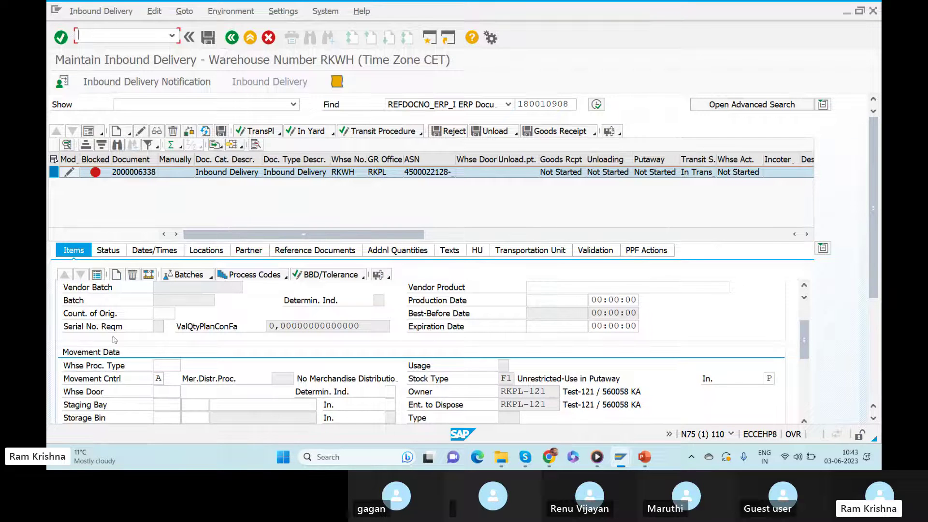
Step: Switch to the PowerPoint presentation and replace all the text on slide 27 with "WPT- Warehouse process type"
key("alt+Tab")
key("alt+Tab")
key("alt+Tab")
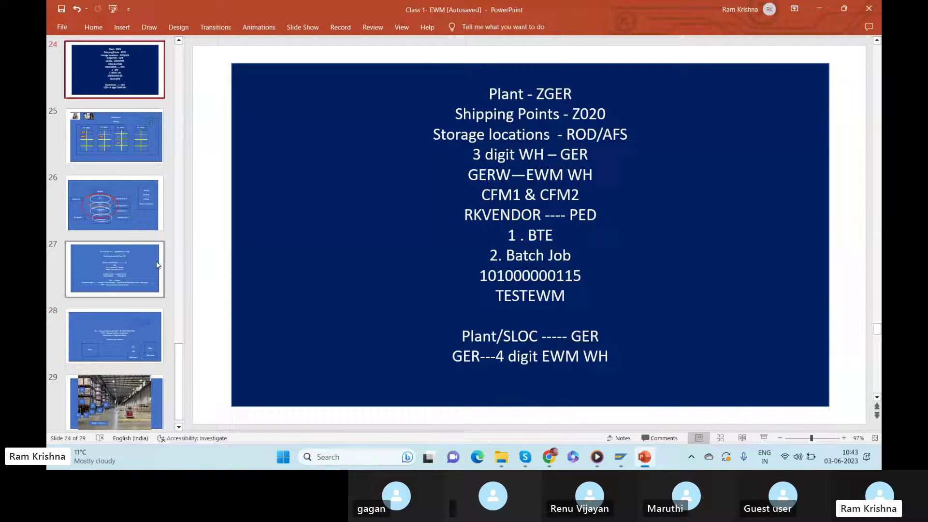
left_click(116, 333)
left_click(109, 270)
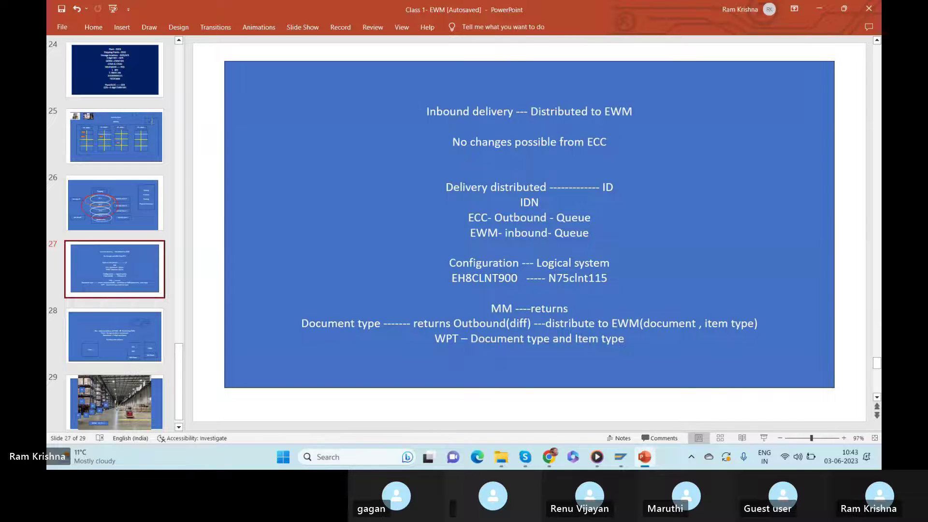
mouse_move(423, 111)
left_mouse_down()
mouse_move(566, 218)
mouse_move(628, 343)
mouse_move(685, 364)
left_mouse_up()
type("w")
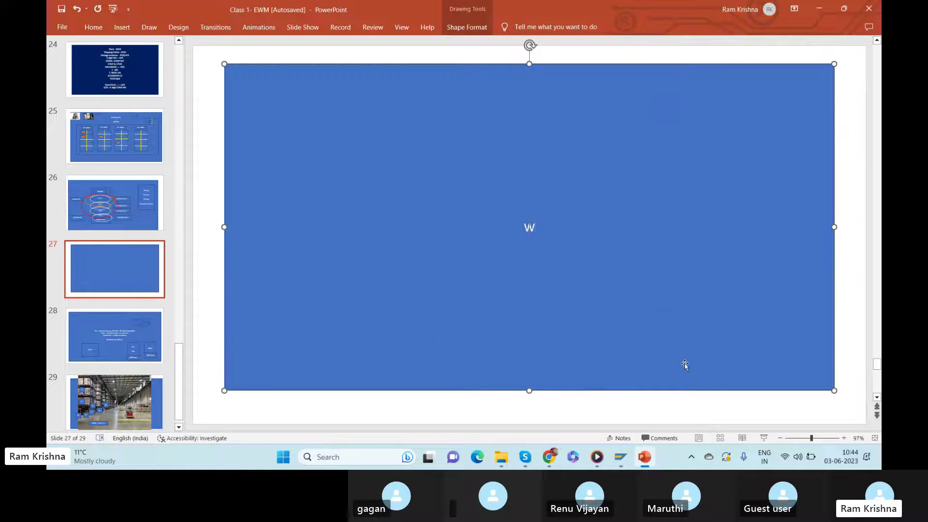
type("PT")
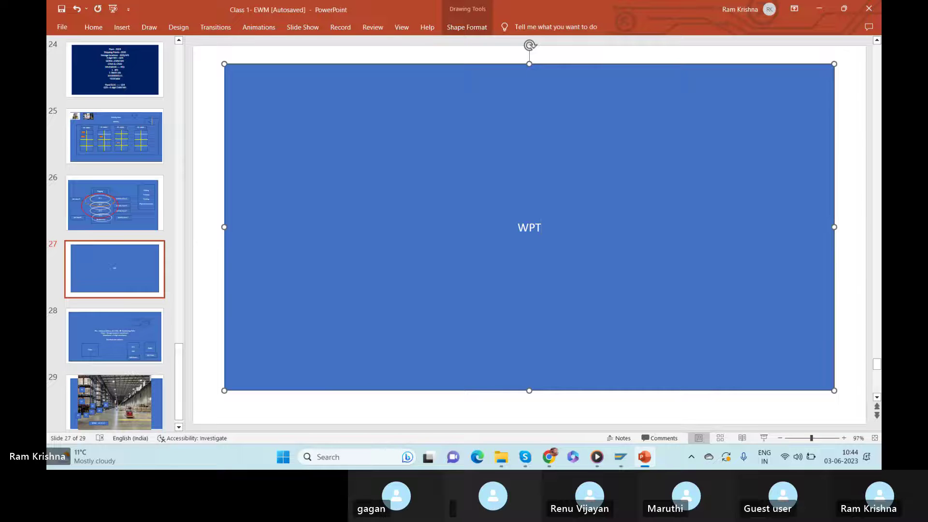
type("- Wareh")
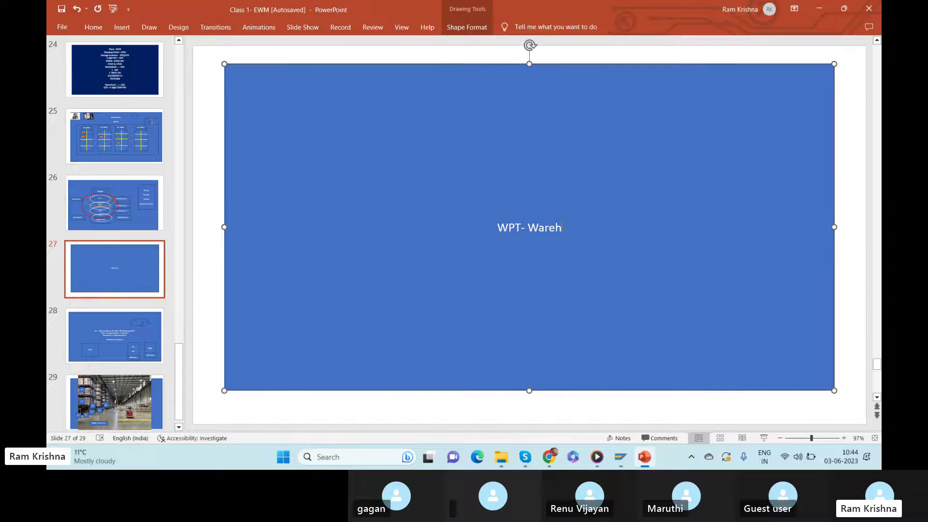
type("ouse pro")
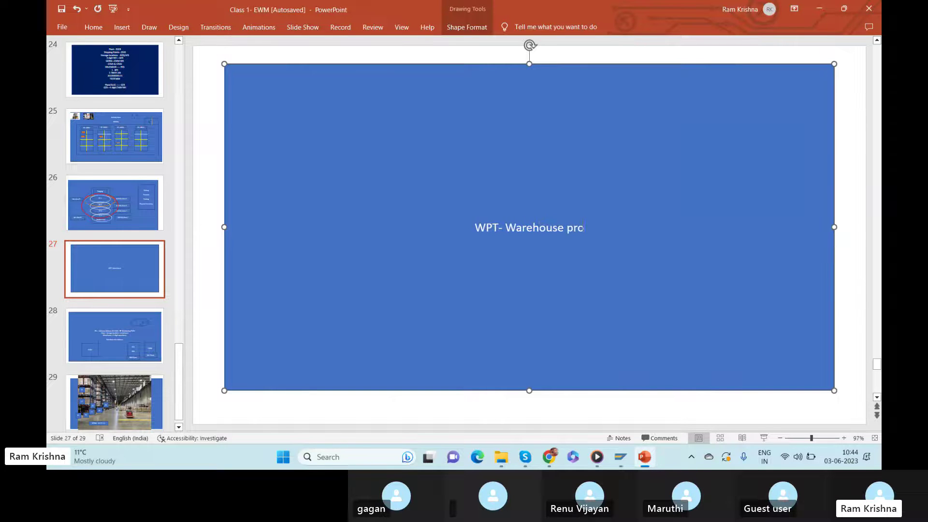
type("cess type")
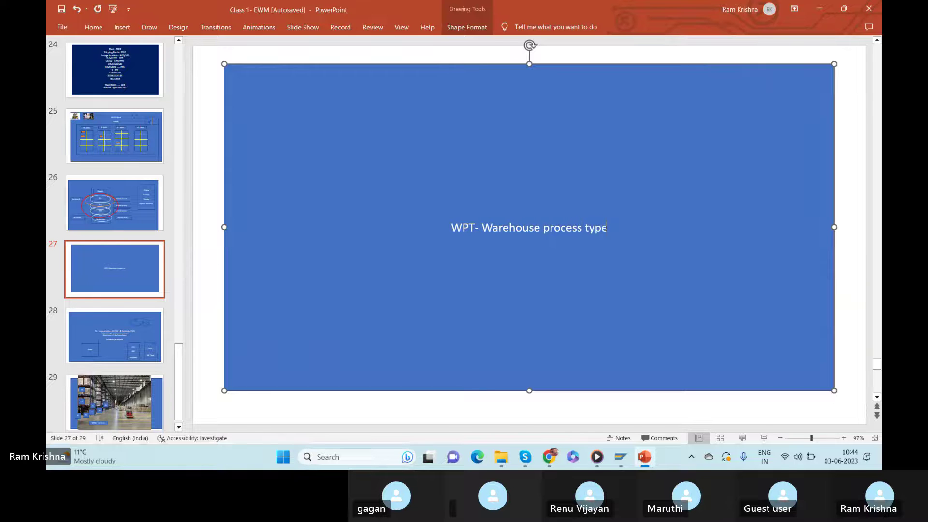
Step: Return to the EWM inbound delivery session, open transaction SPRO in a new session and display the SAP Reference IMG
key("alt+Tab")
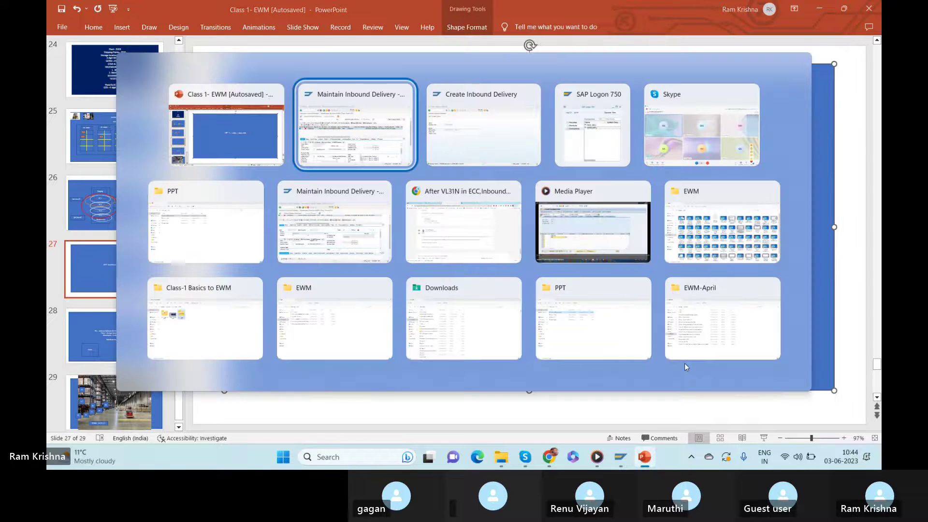
key("alt+Tab")
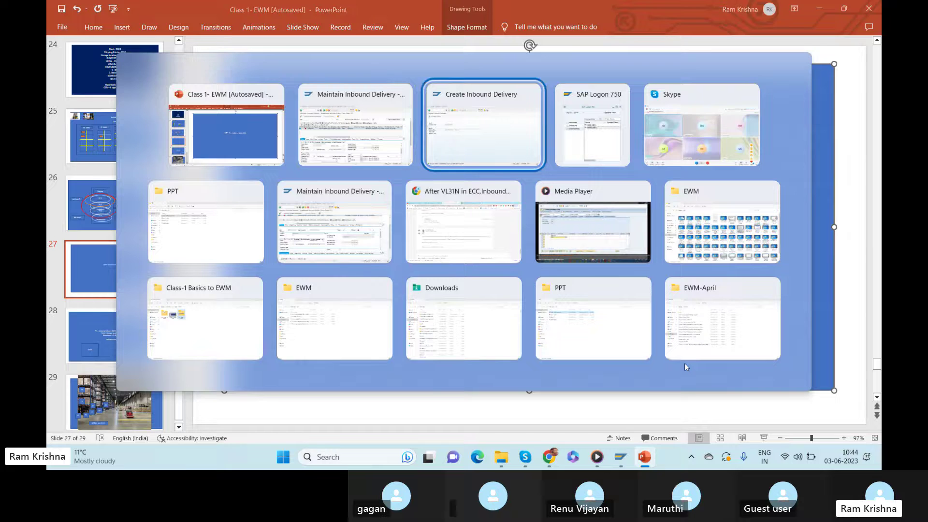
key("alt+Tab")
key("alt+Tab")
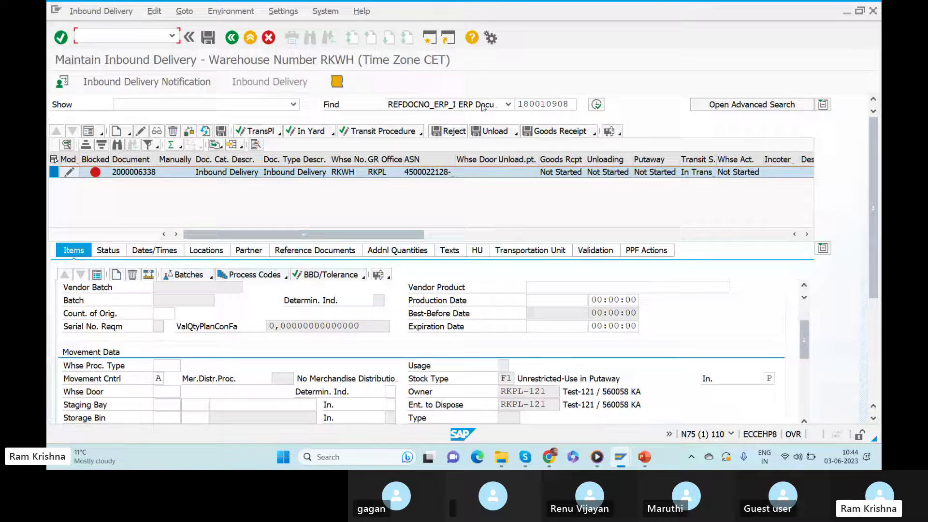
type("/")
type("nend")
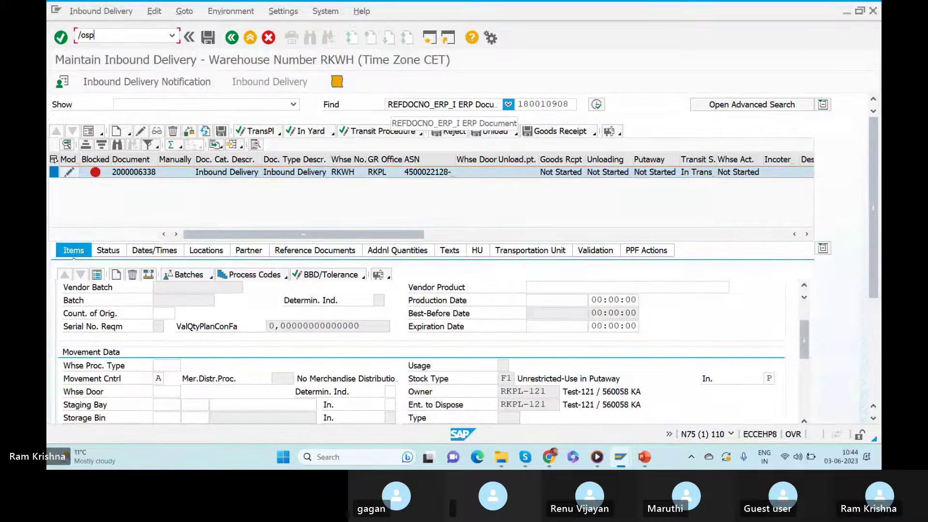
key("Return")
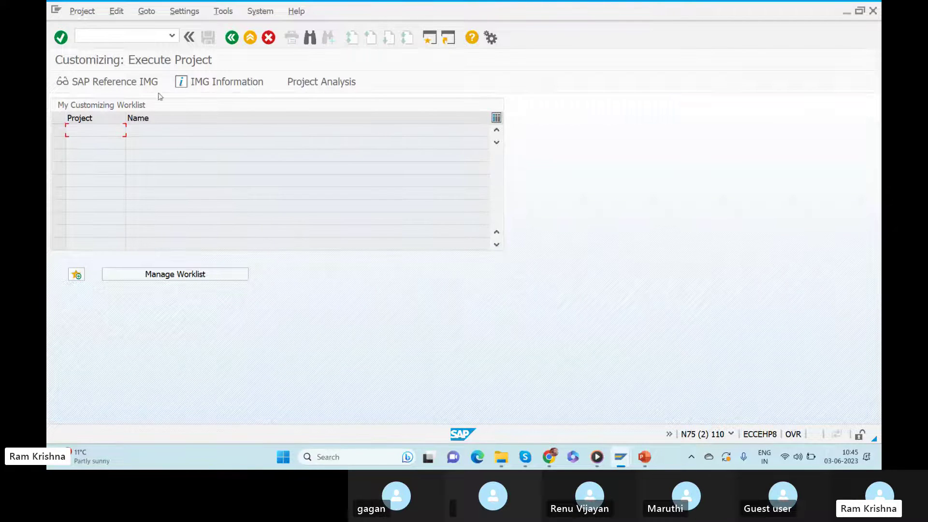
left_click(136, 85)
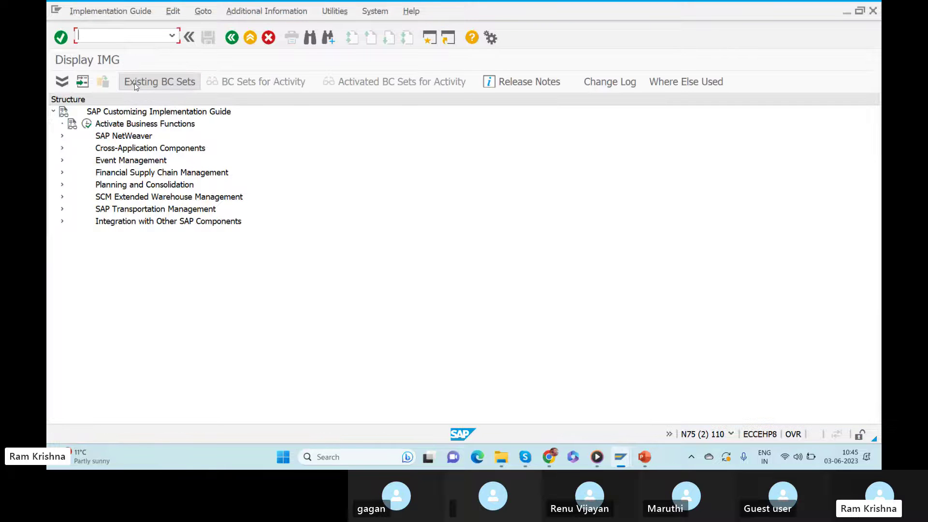
Step: Open Define Warehouse Process Type under SCM Extended Warehouse Management > Extended Warehouse Management > Cross-Process Settings > Warehouse Task
left_click(62, 197)
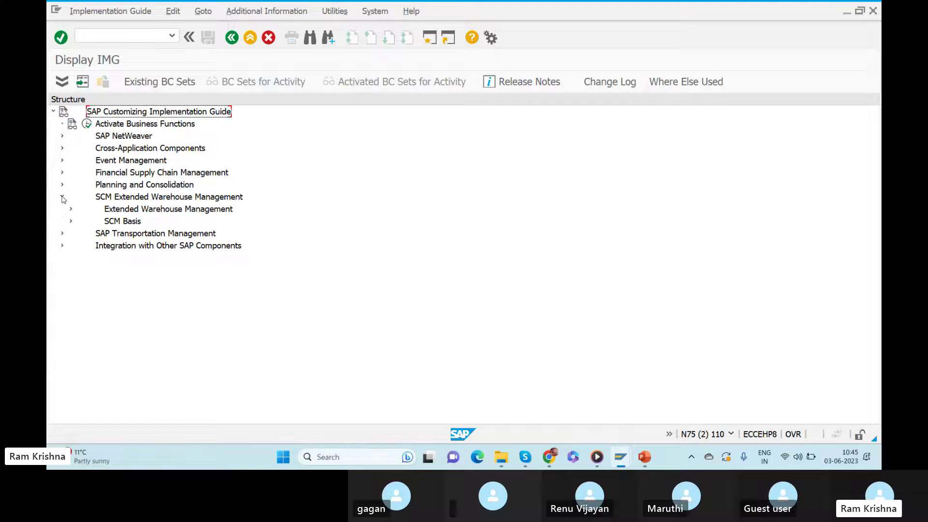
left_click(71, 210)
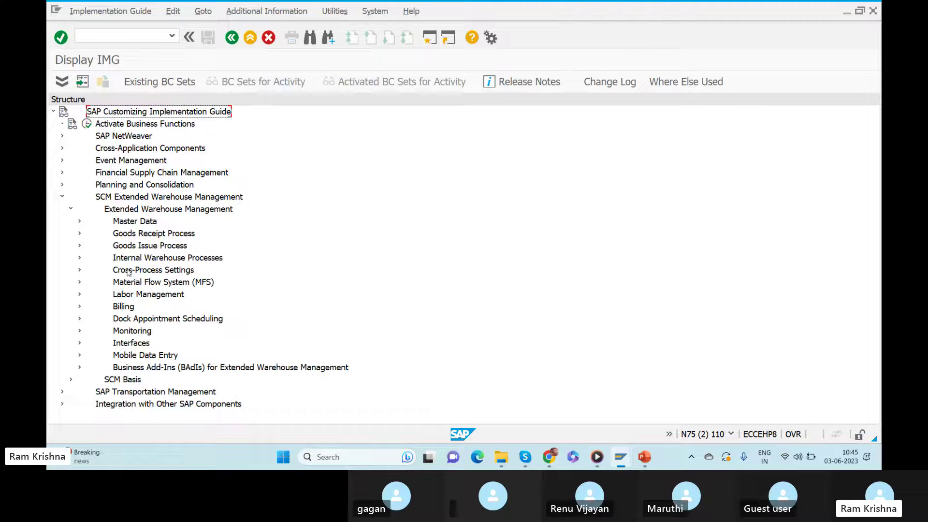
left_click(163, 274)
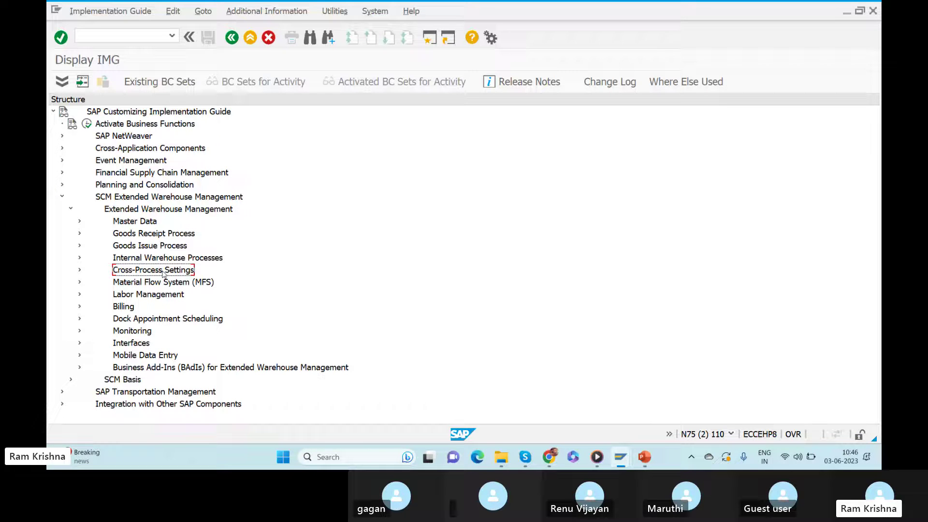
left_click(80, 270)
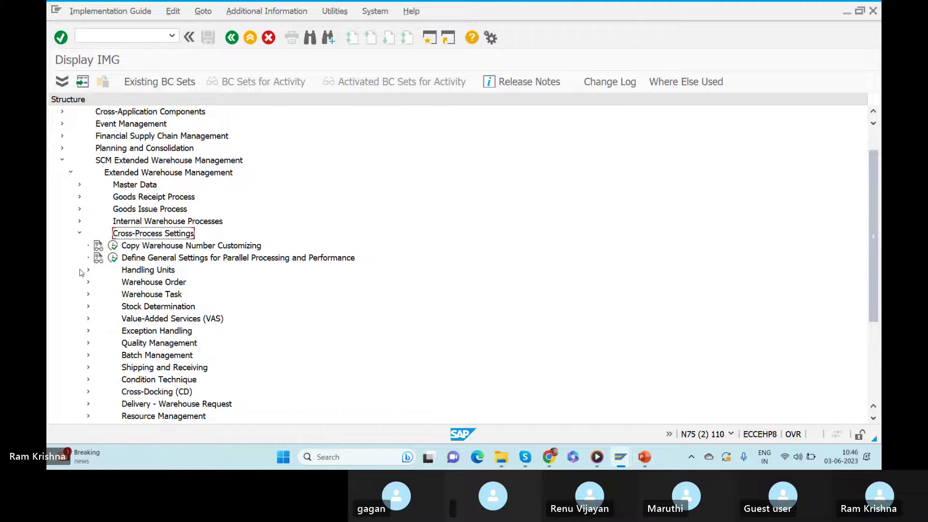
left_click(148, 295)
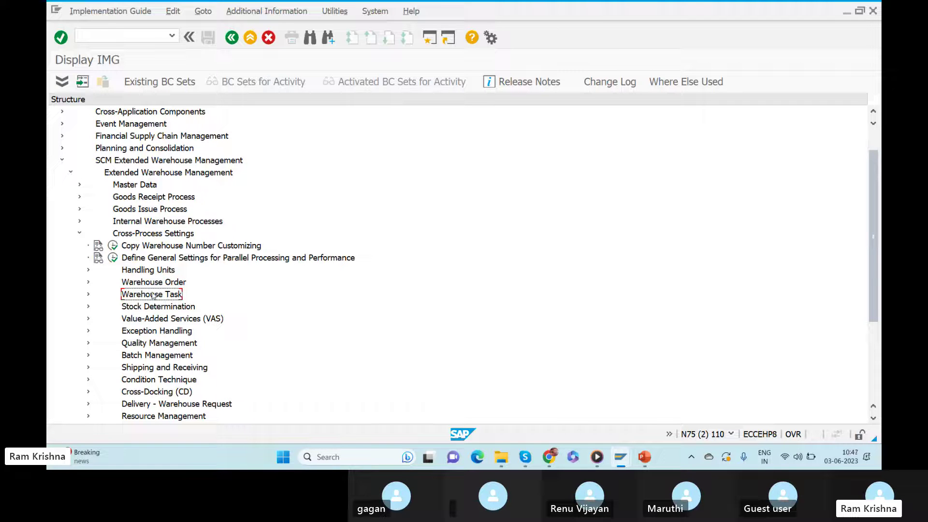
left_click(89, 294)
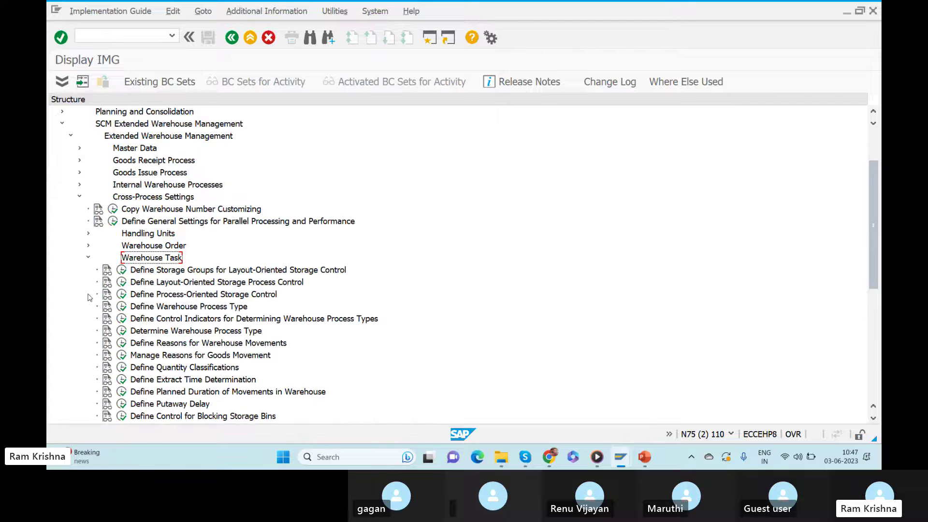
left_click(179, 310)
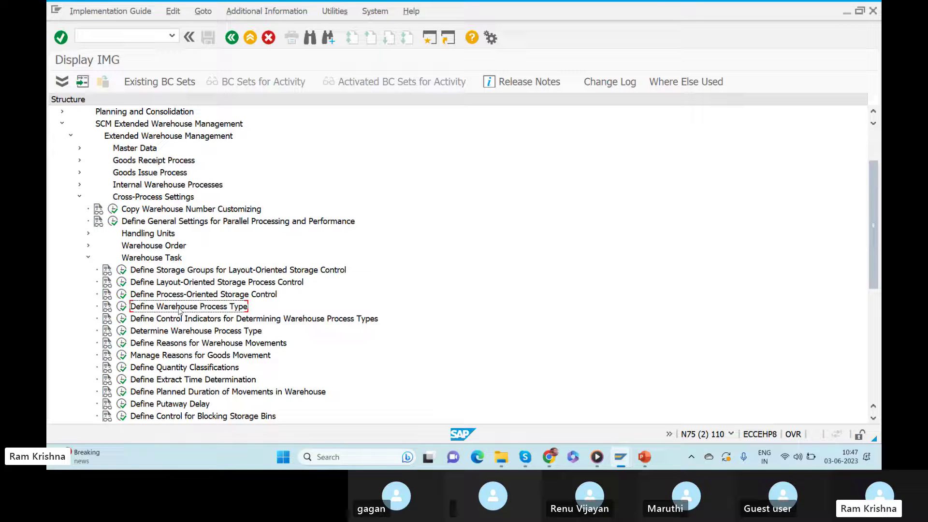
left_click(122, 307)
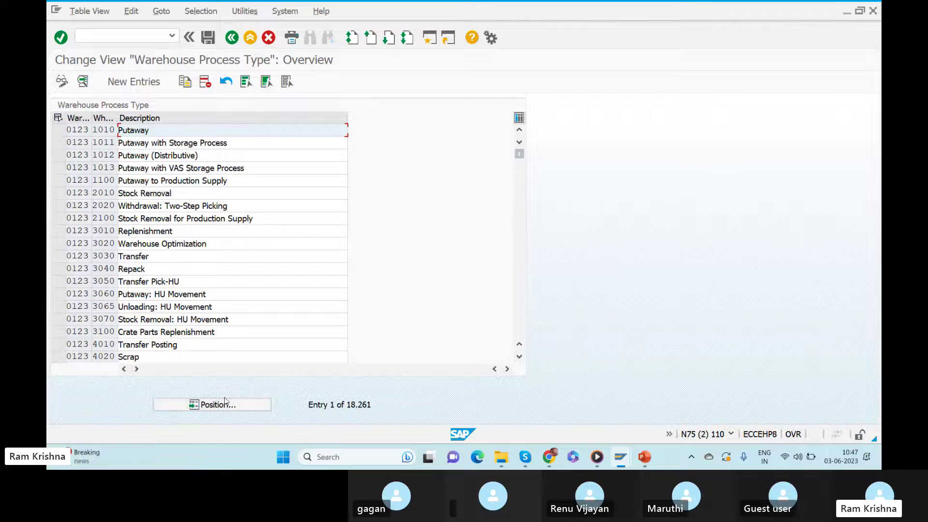
Step: Position the warehouse process type table at the entries for warehouse number RKWH
left_click(212, 410)
type("RKWG")
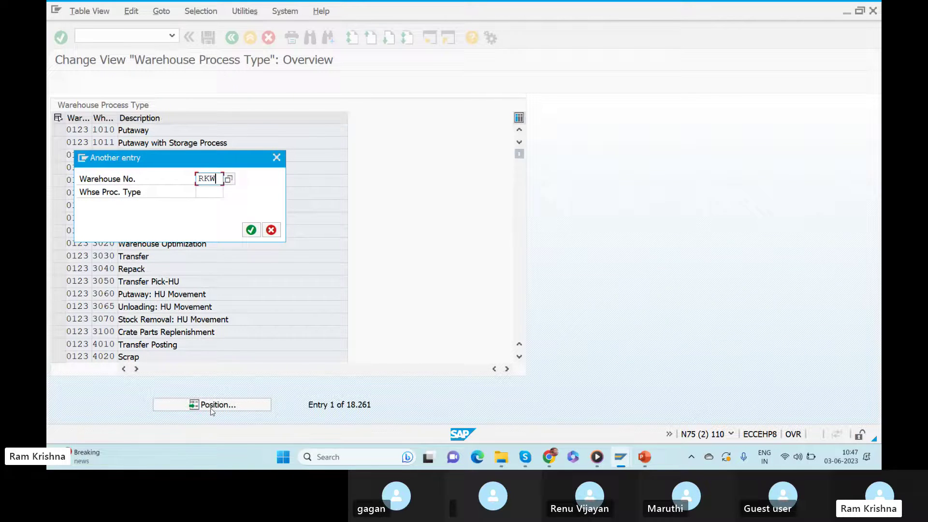
key("Return")
key("Return")
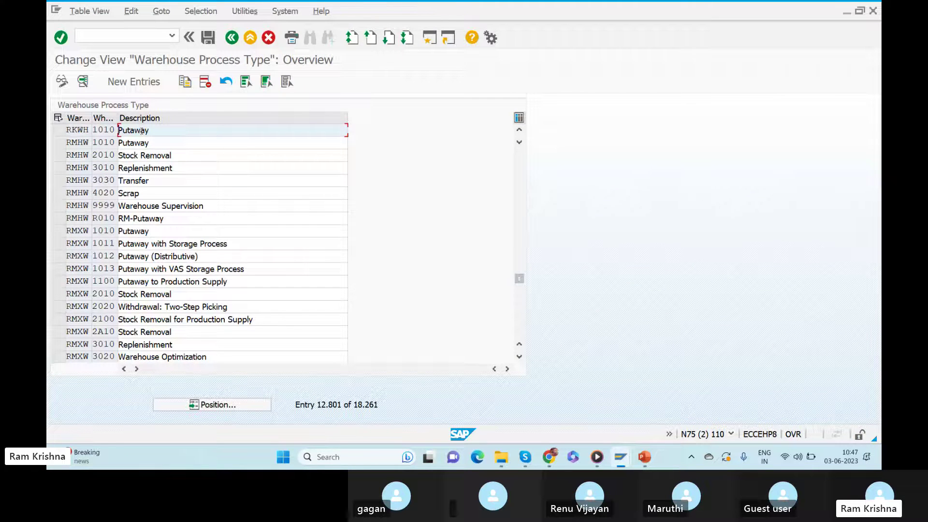
left_click_drag(157, 129, 90, 129)
Step: Mark the RMHW process types 1010, 2010, 3010, 3030, 4020 and 9999 for review, and clear the whole selection
left_click(59, 209)
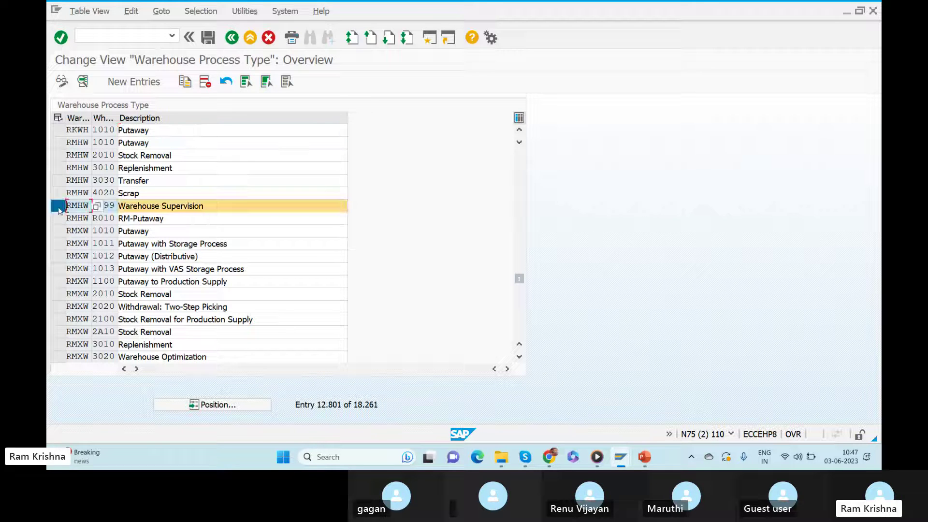
left_click(58, 192)
left_click(58, 190)
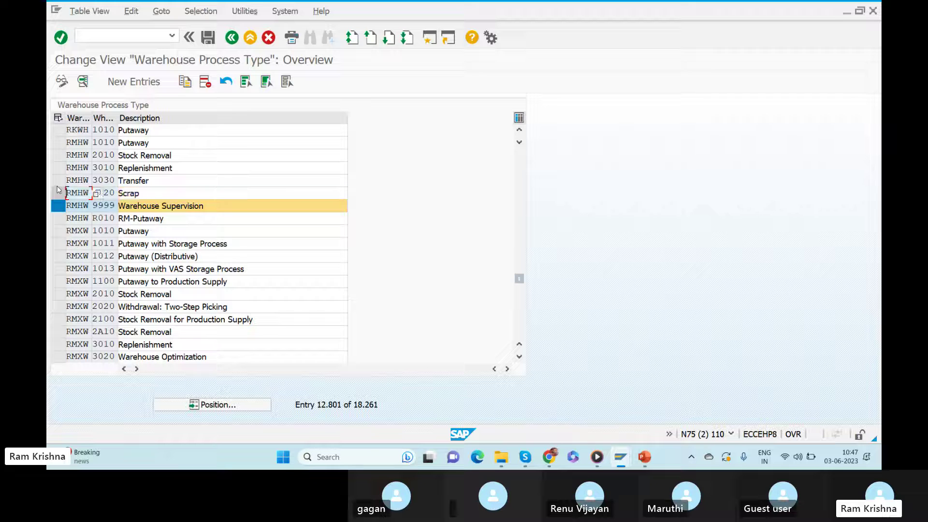
left_click(58, 180)
left_click(59, 192)
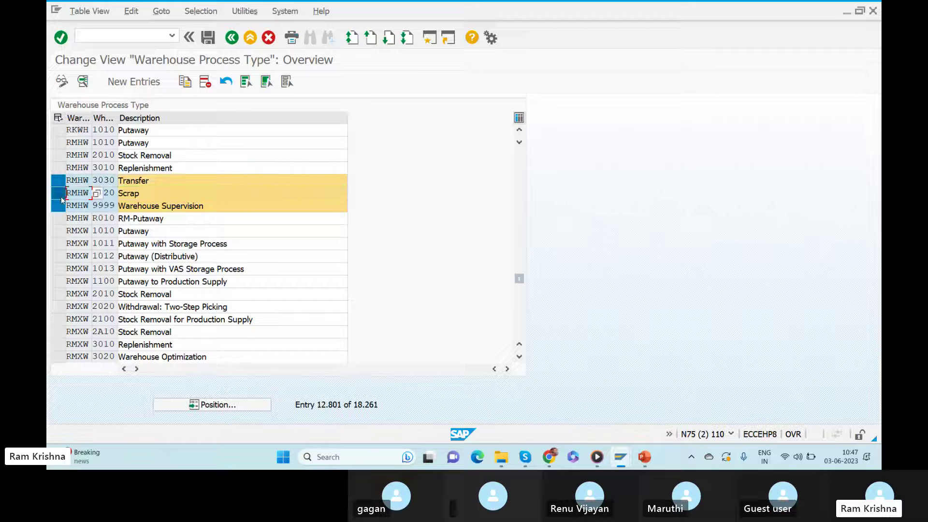
left_click(58, 168)
left_click(59, 142)
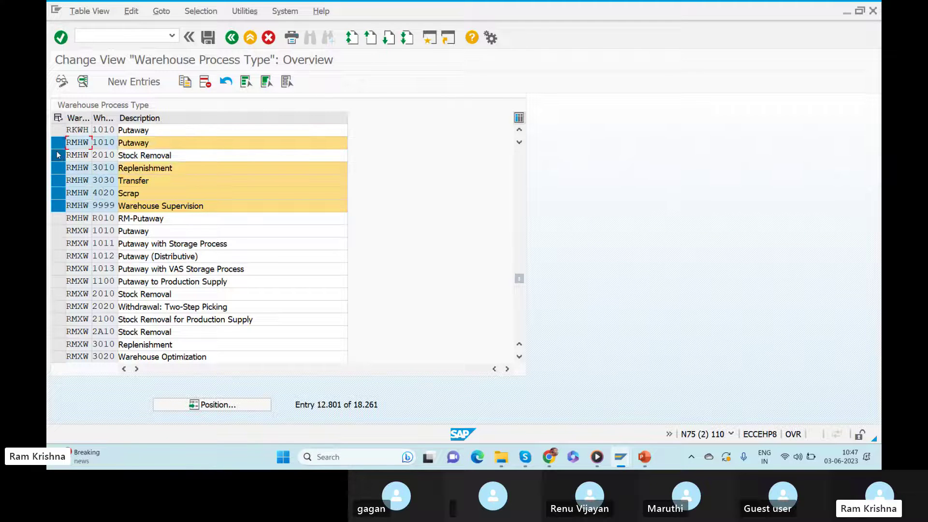
left_click(58, 155)
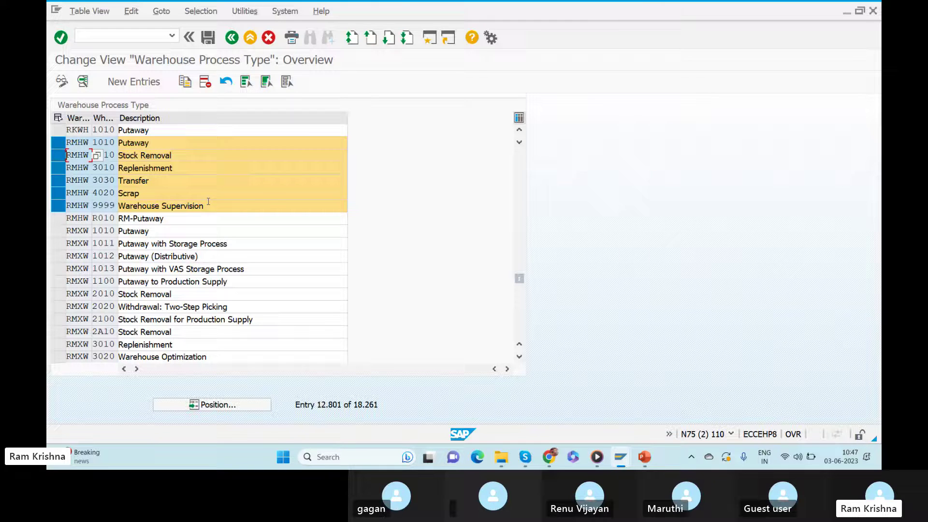
left_click_drag(209, 201, 118, 206)
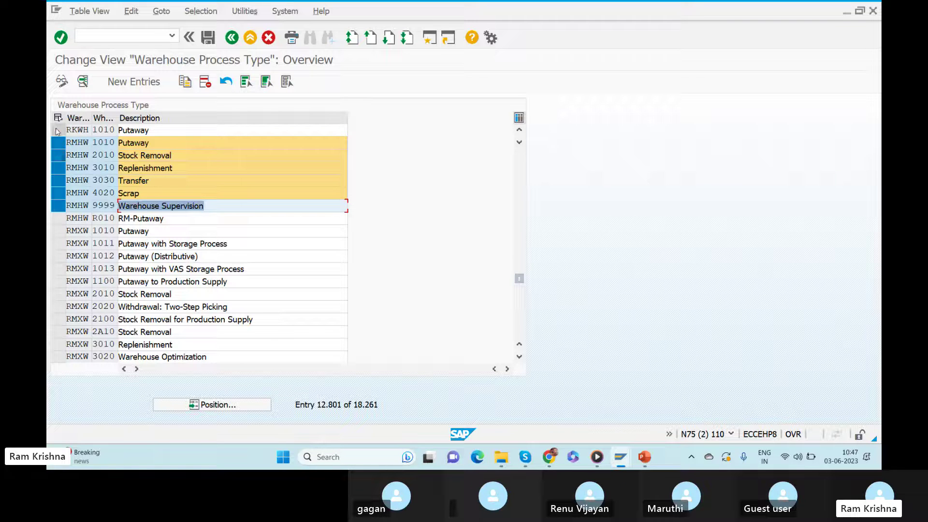
left_click(104, 130)
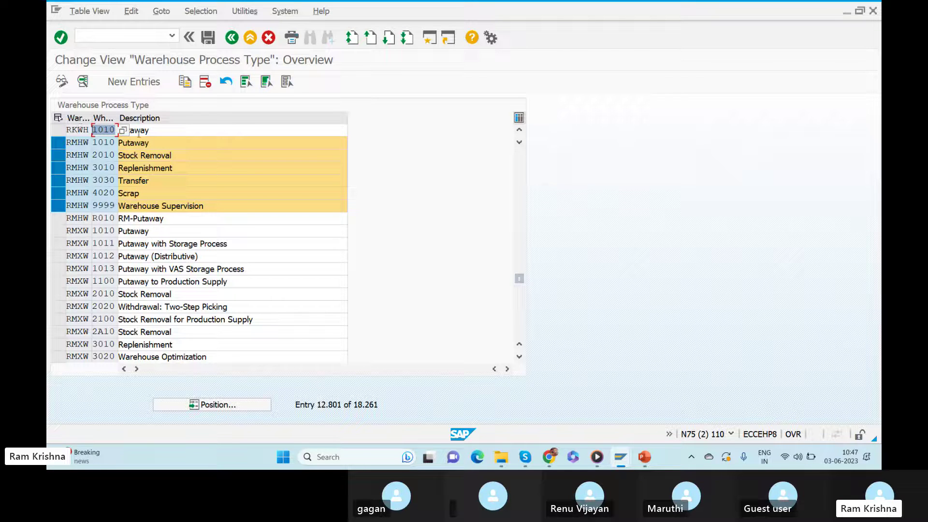
key("Tab")
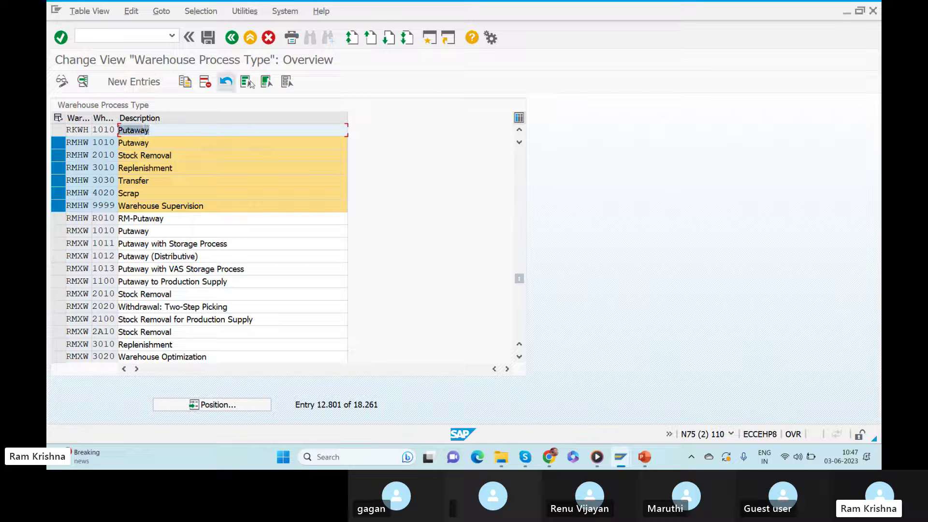
left_click(287, 81)
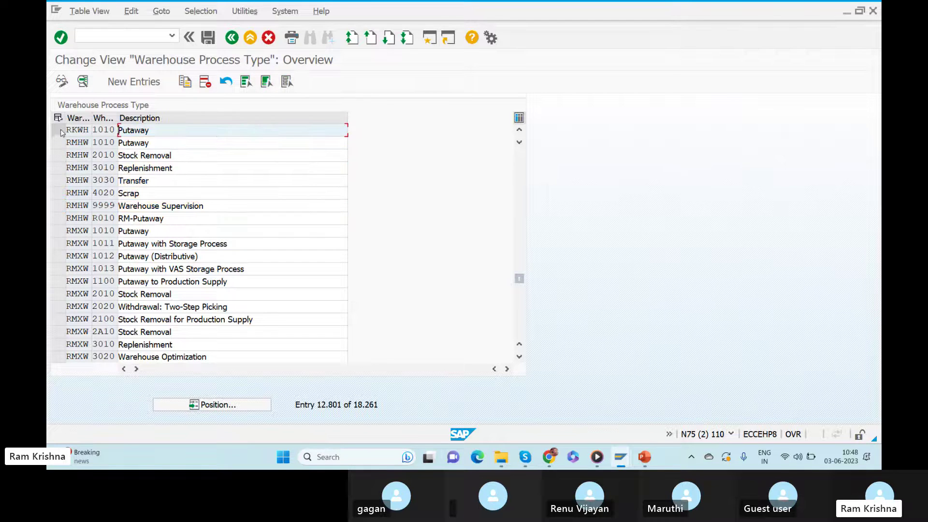
Step: Open the details of RKWH process type 1010 and examine its warehouse number, process type and assigned activity
left_click(57, 129)
double_click(69, 130)
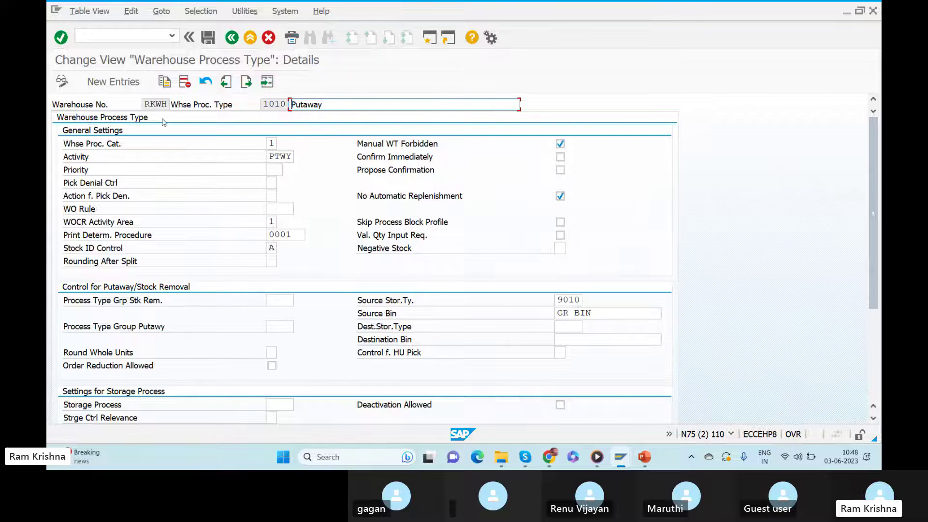
double_click(146, 103)
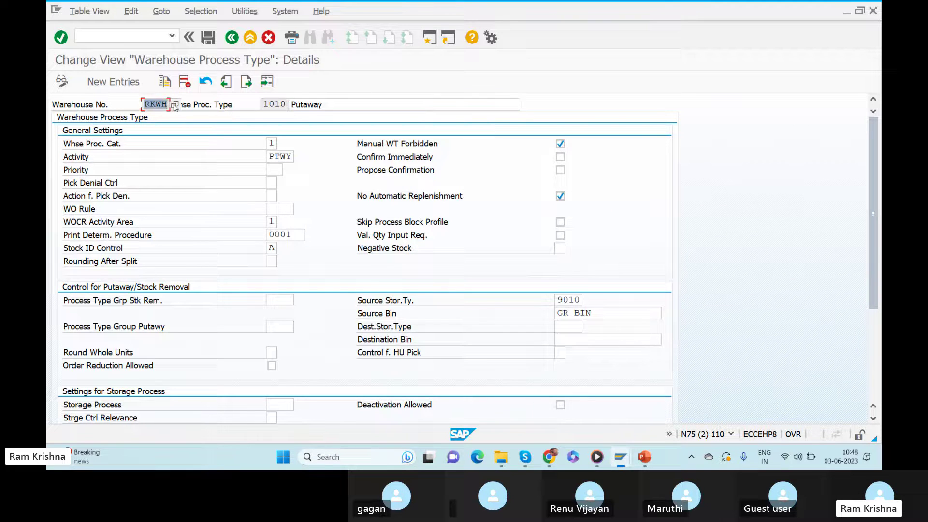
left_click_drag(267, 157, 327, 163)
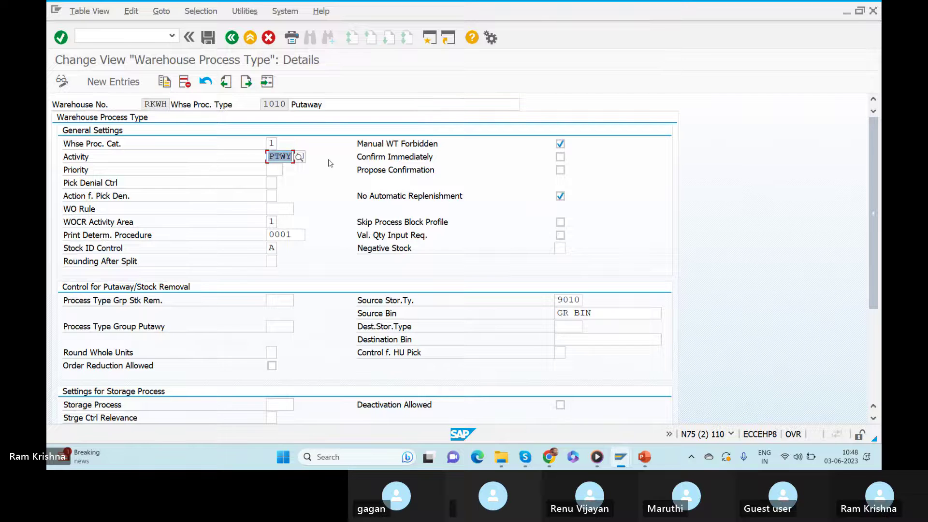
left_click_drag(146, 103, 160, 106)
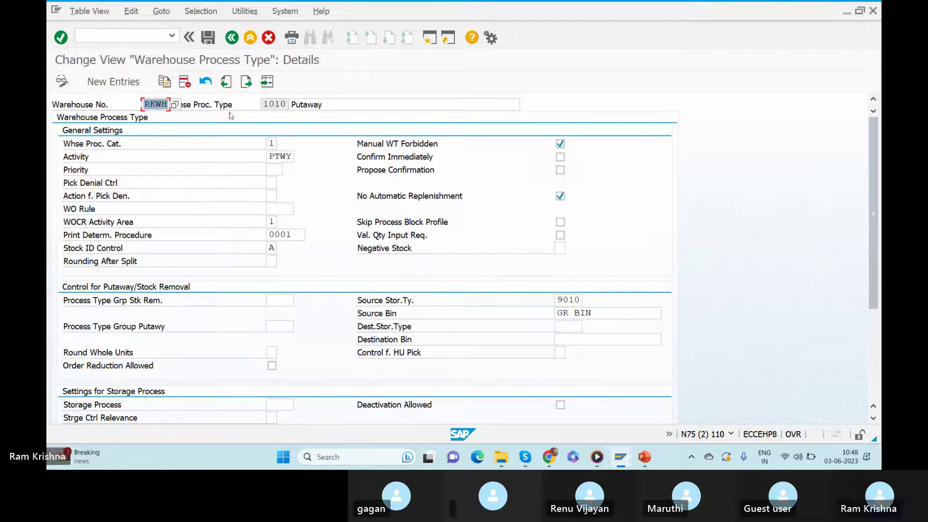
left_click(264, 103)
left_click_drag(265, 104, 333, 126)
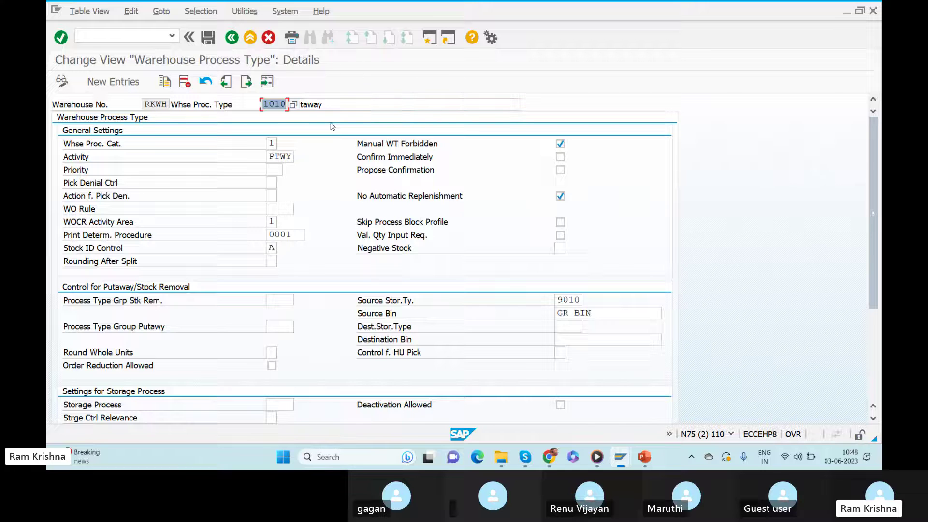
double_click(270, 157)
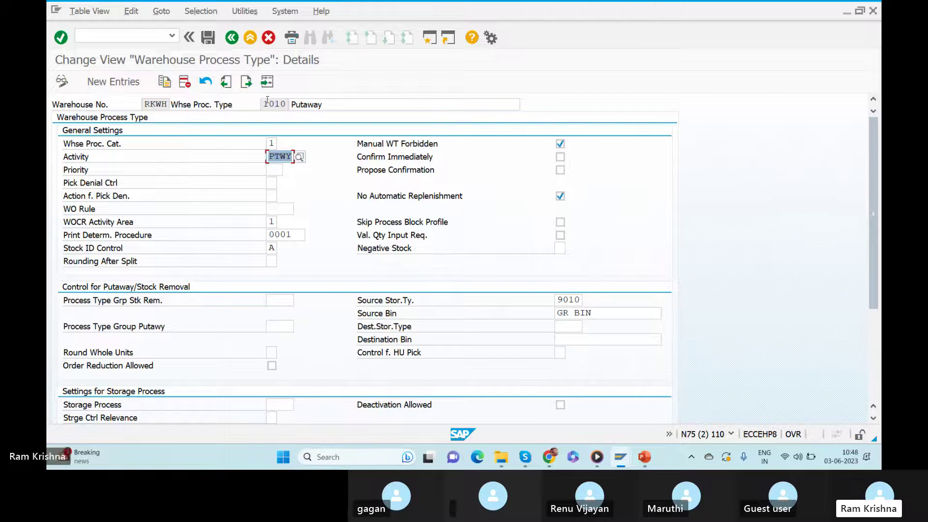
double_click(265, 104)
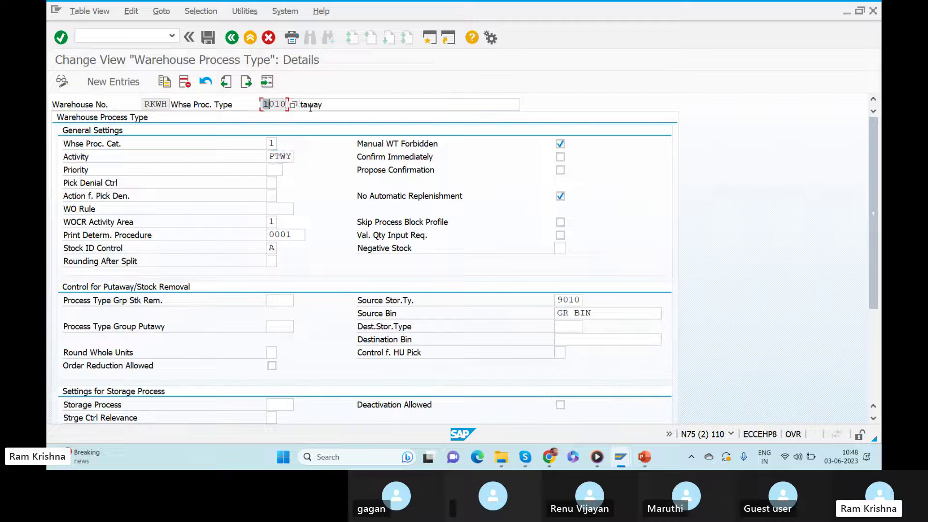
Step: Display the possible entries for the process type's Activity field, review them and close the list without choosing one
left_click(270, 155)
left_click(299, 157)
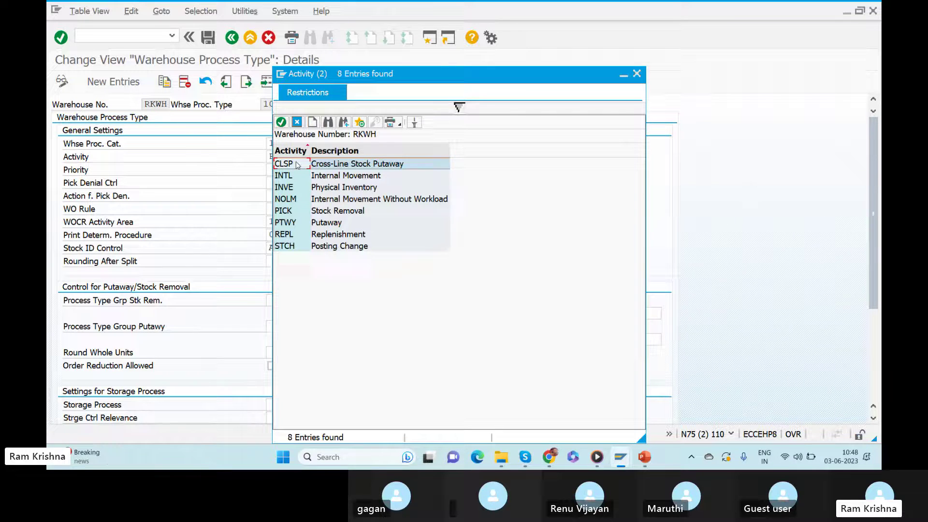
left_click(637, 74)
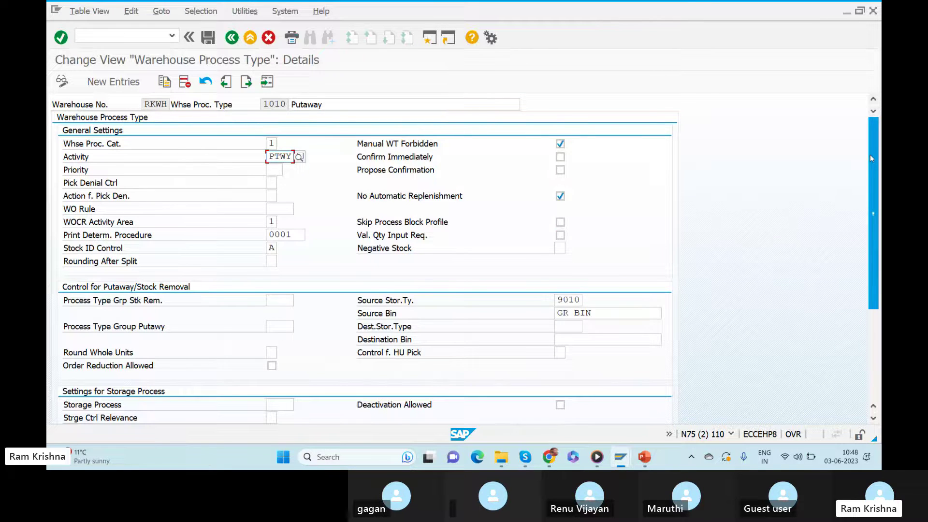
mouse_move(870, 155)
left_mouse_down()
mouse_move(868, 243)
mouse_move(870, 159)
left_mouse_up()
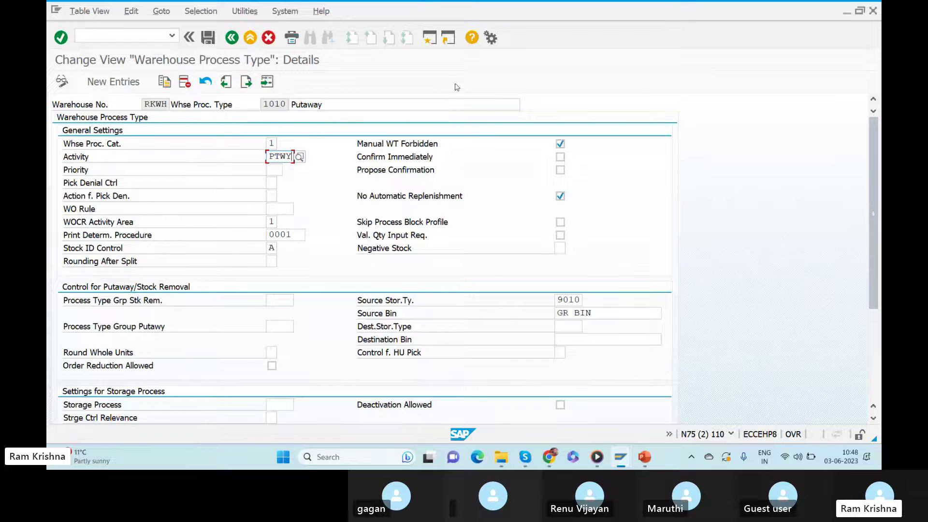
Step: Return to the warehouse process type overview, check the EWM inbound delivery session and switch back to the overview
left_click(232, 38)
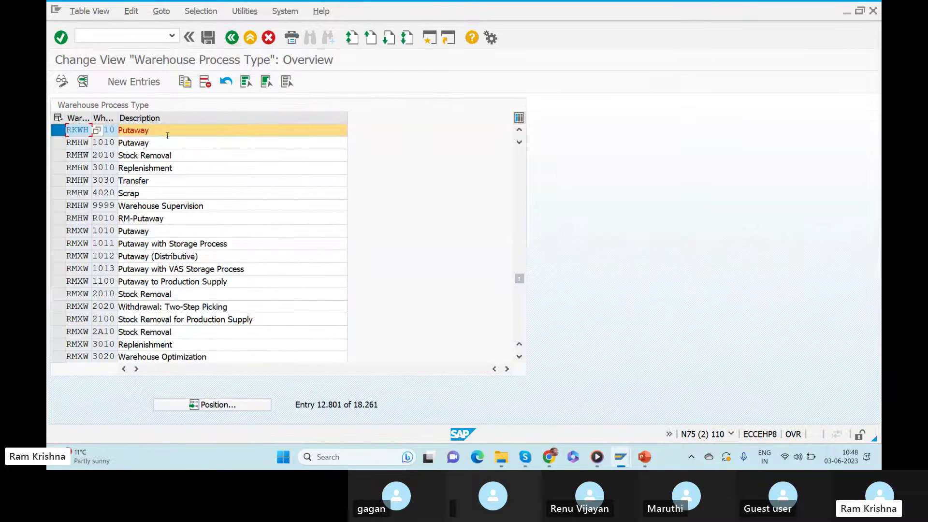
left_click(173, 132)
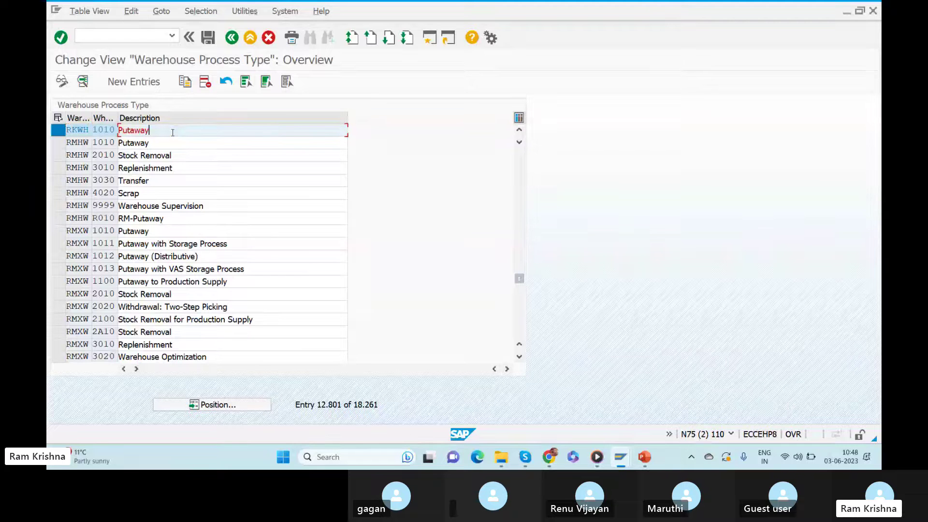
key("alt+Tab")
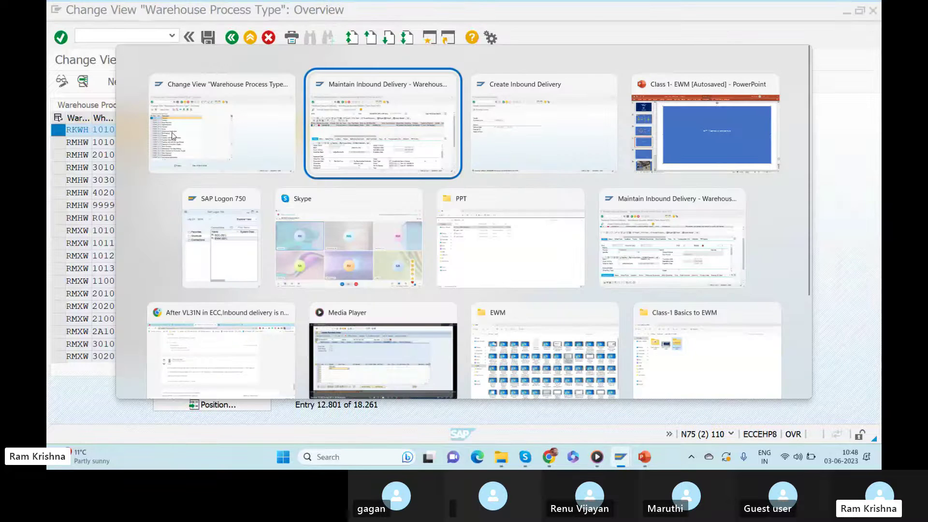
key("alt+Tab")
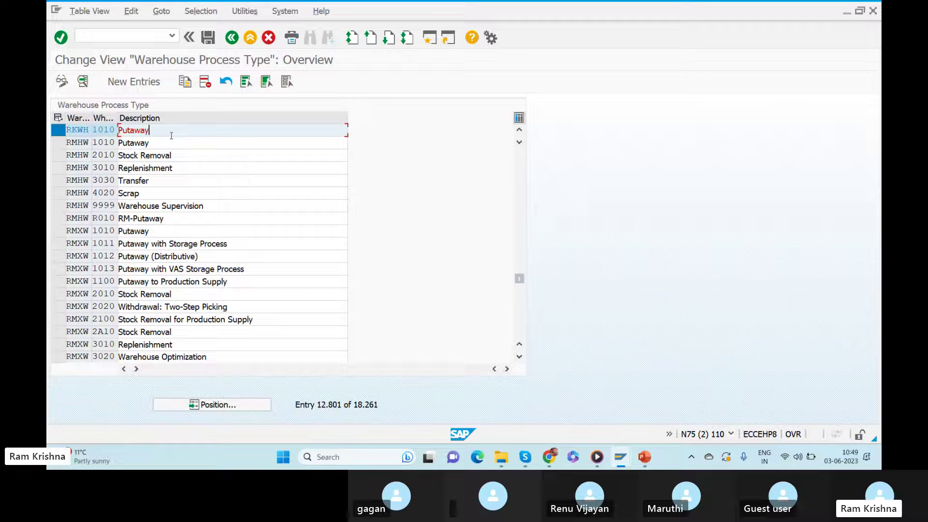
Step: Leave the process type overview, open the Determine Warehouse Process Type activity and widen the warehouse number column
left_click(233, 38)
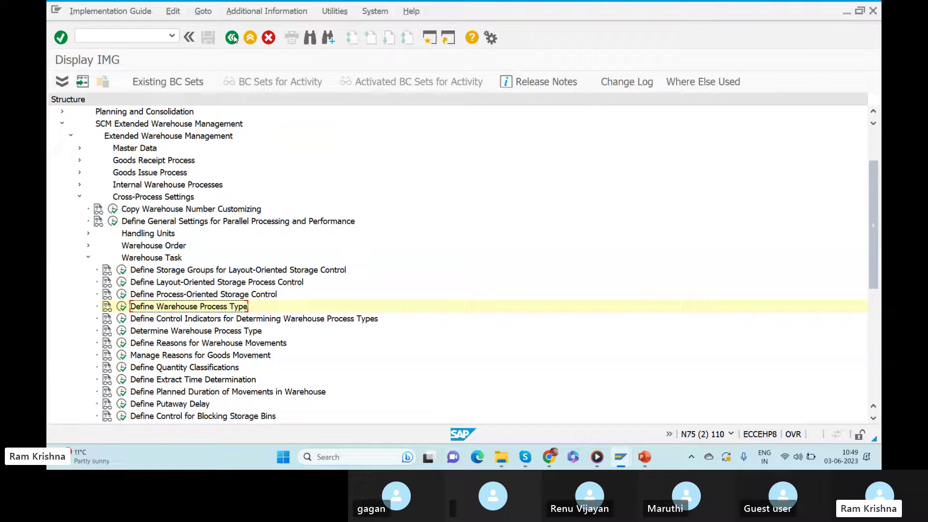
left_click(159, 333)
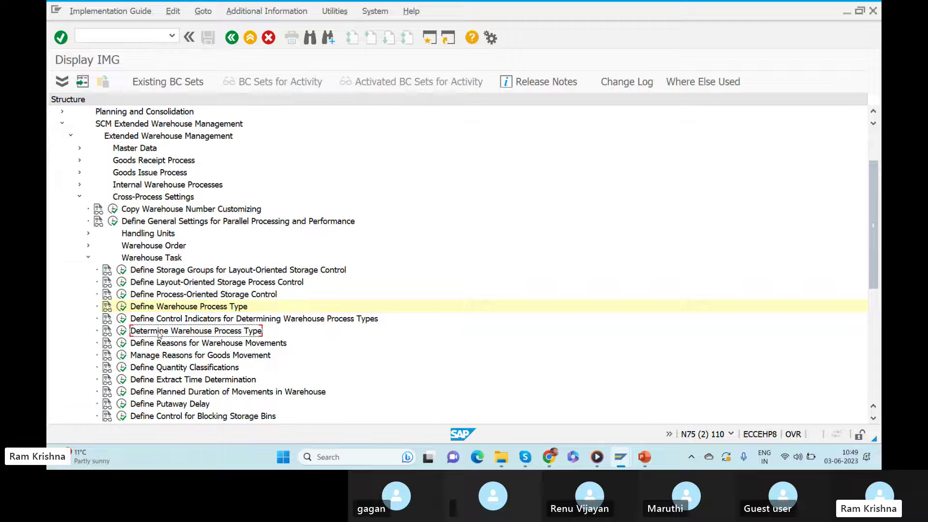
left_click(148, 303)
left_click(165, 334)
left_click(122, 332)
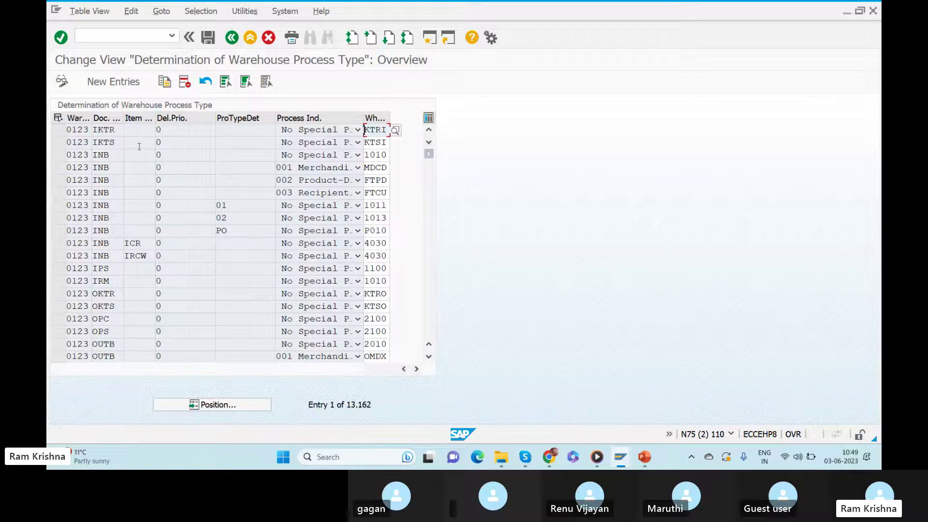
left_click_drag(113, 118, 113, 119)
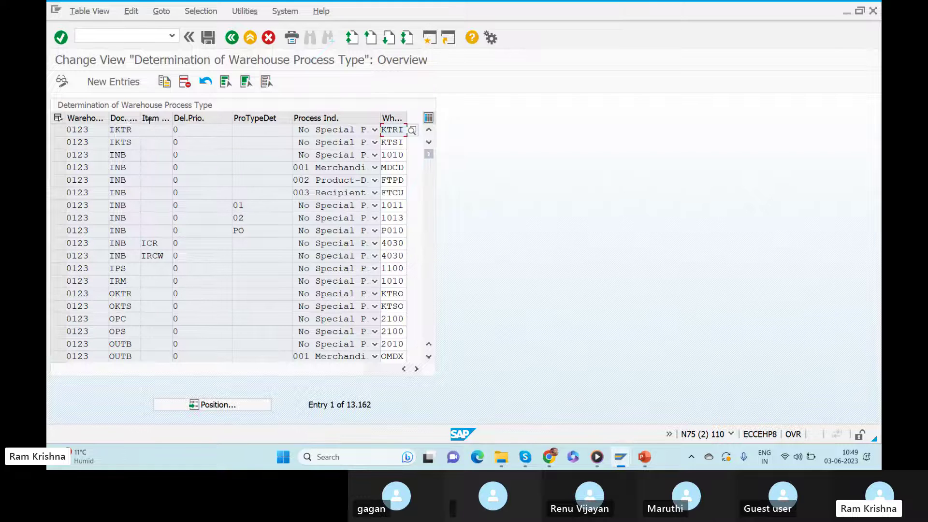
Step: Switch to the EWM inbound delivery session, examine the document type in the header, list the headers and examine the item type
key("alt+Tab")
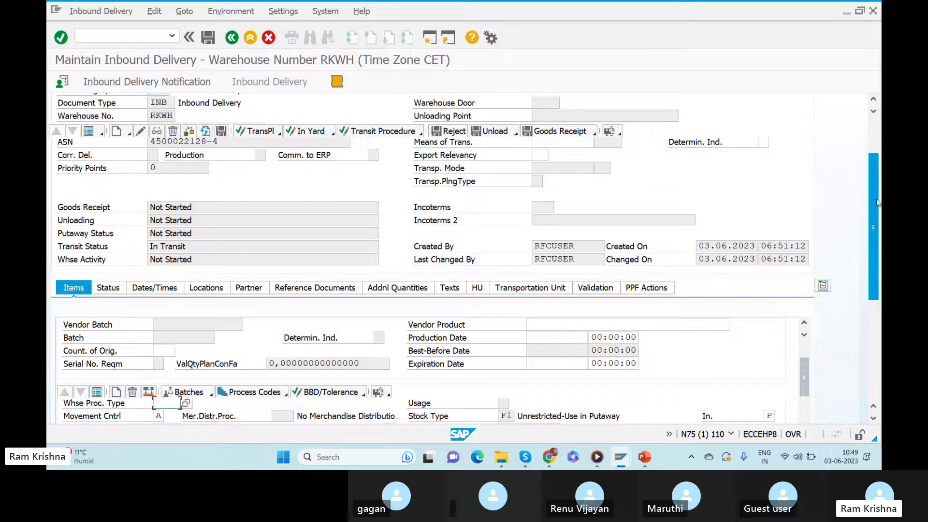
left_click_drag(876, 198, 869, 140)
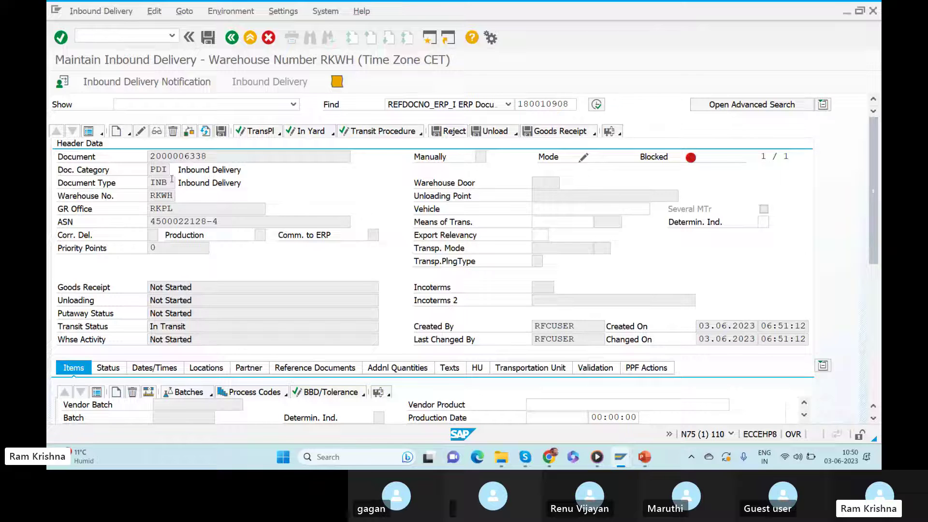
left_click(92, 134)
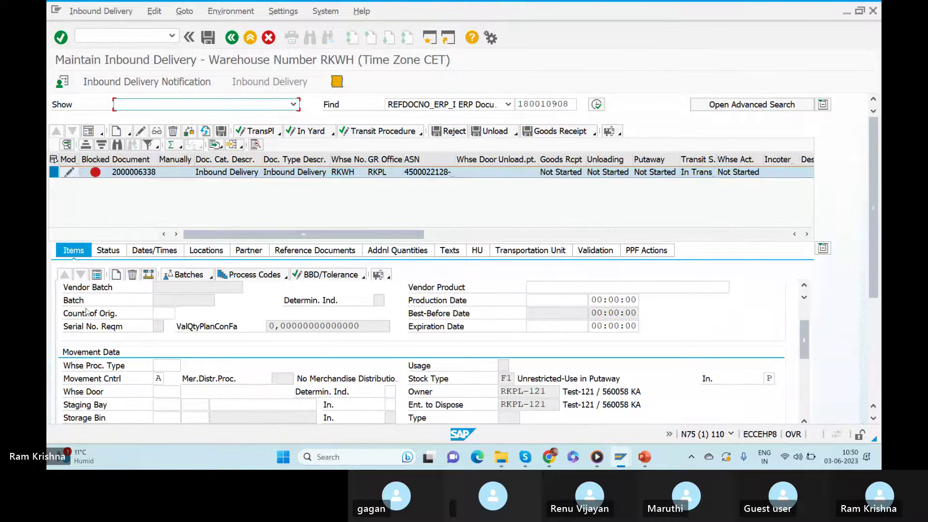
left_click(96, 275)
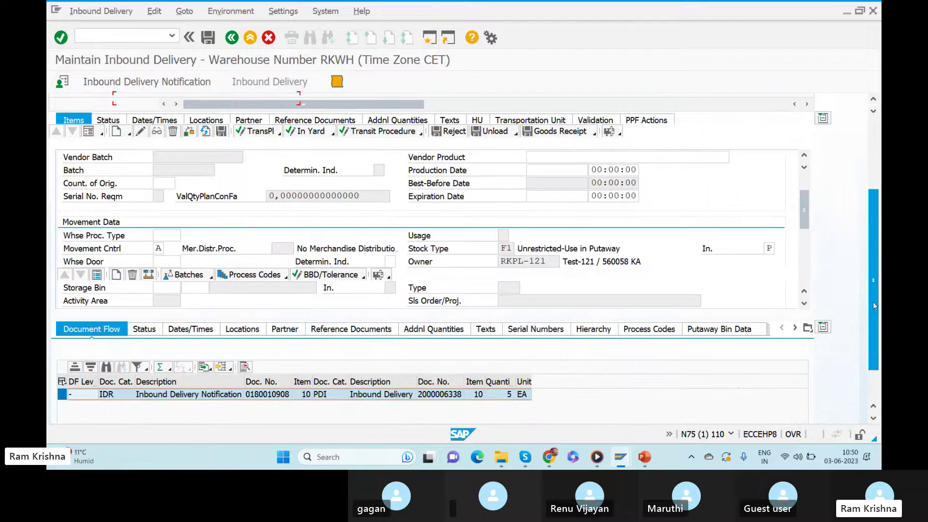
left_click_drag(805, 208, 805, 285)
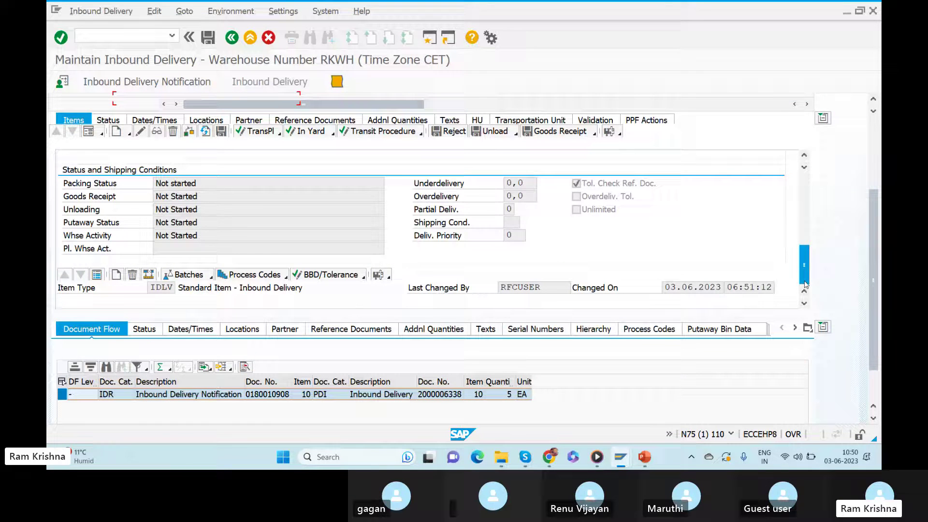
double_click(154, 288)
left_click(90, 131)
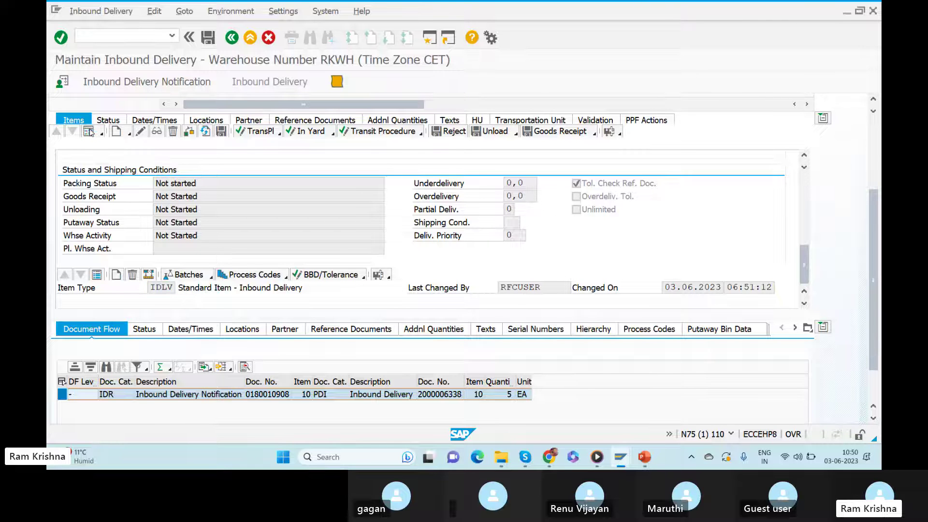
Step: Return to the process type determination table and examine its item type, delivery priority and ProTypeDet columns
key("alt+Tab")
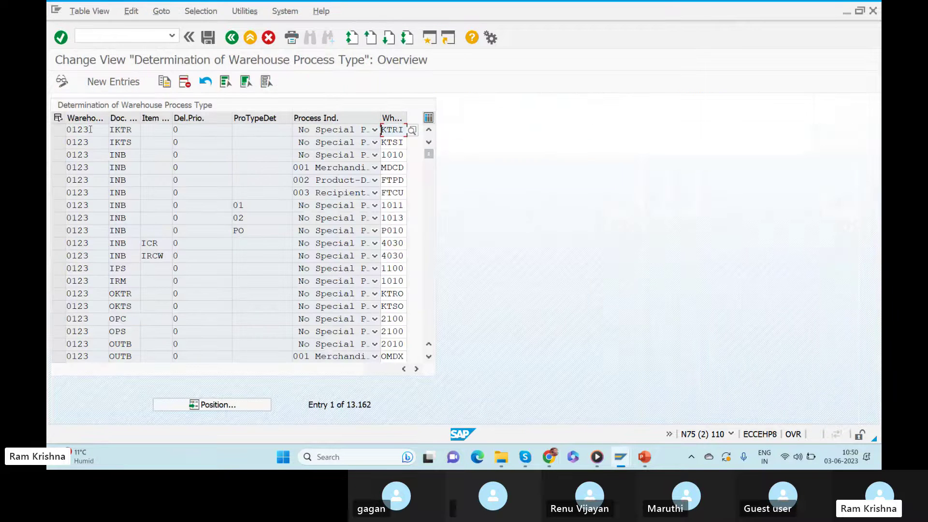
left_click(186, 131)
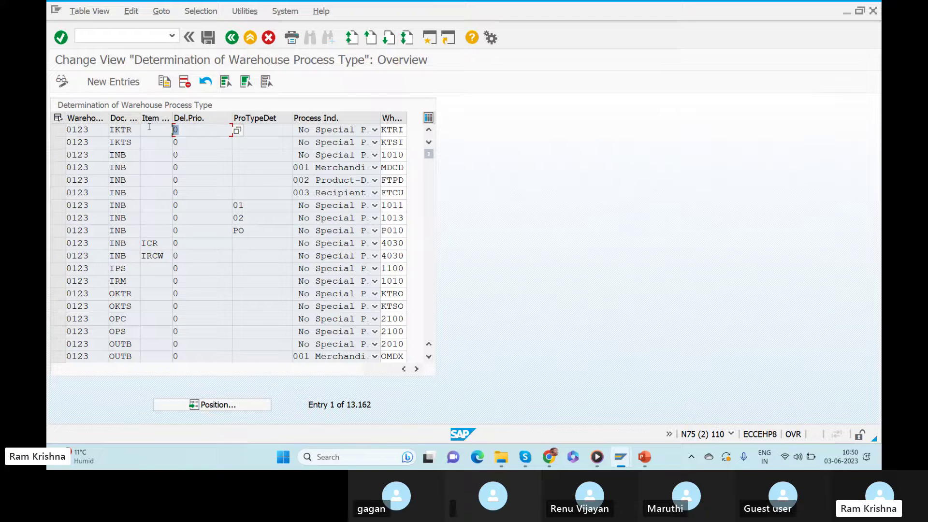
key("Tab")
left_click(197, 129)
left_click(265, 127)
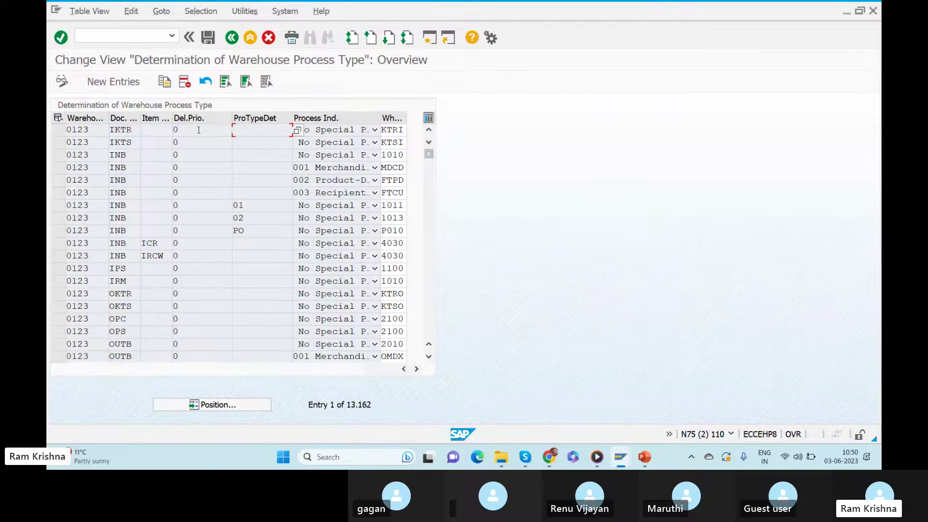
key("shift+Tab")
Step: Switch to the PowerPoint slide and add the line "Document type and Item type + Delivery Priority" below the warehouse process type heading
key("alt+Tab")
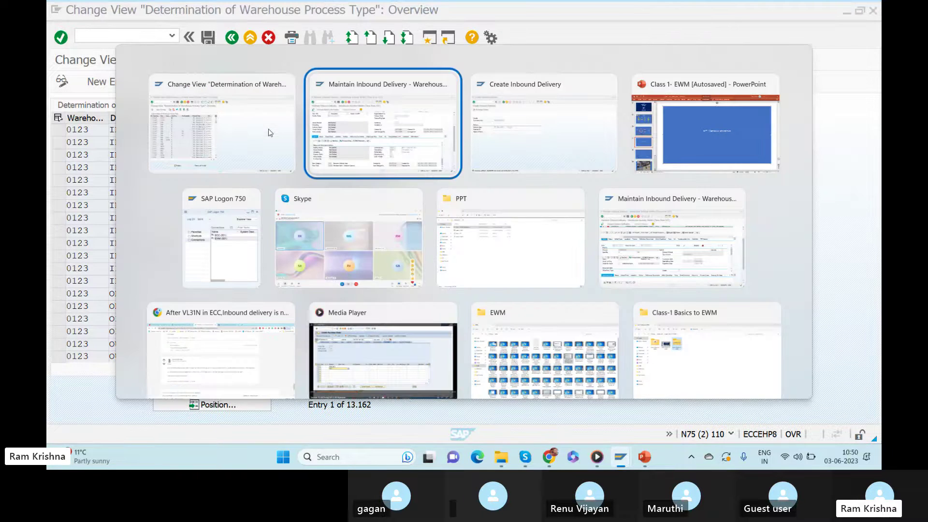
key("alt+Tab")
key("alt+Tab")
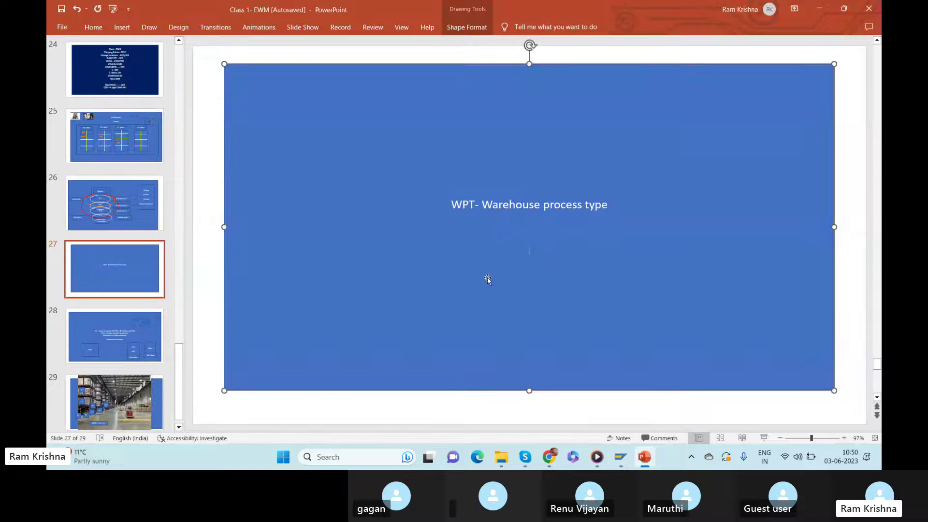
type("Document type and I")
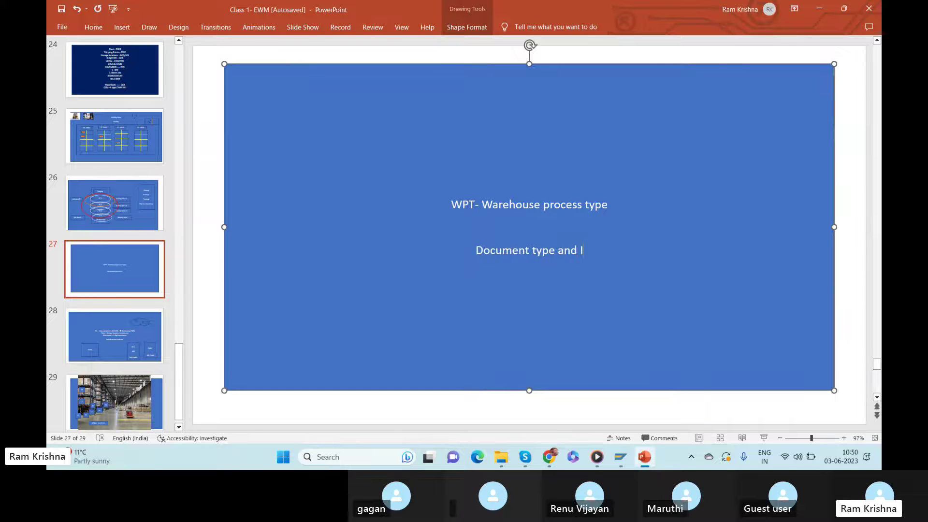
type("tem type")
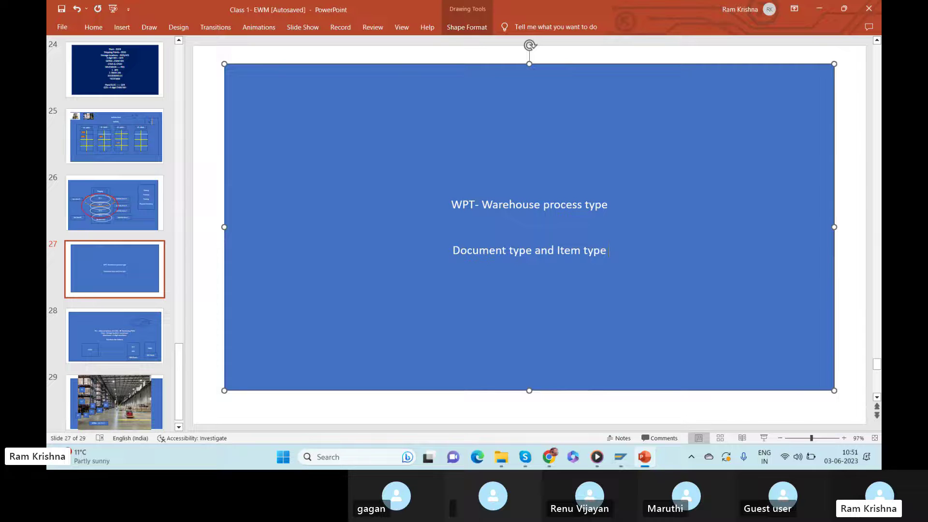
type(" + D")
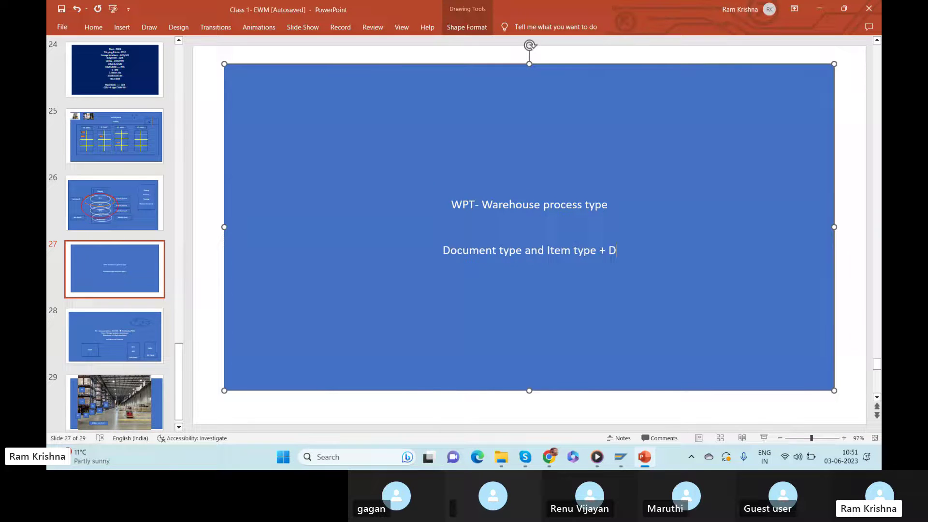
type("elivery")
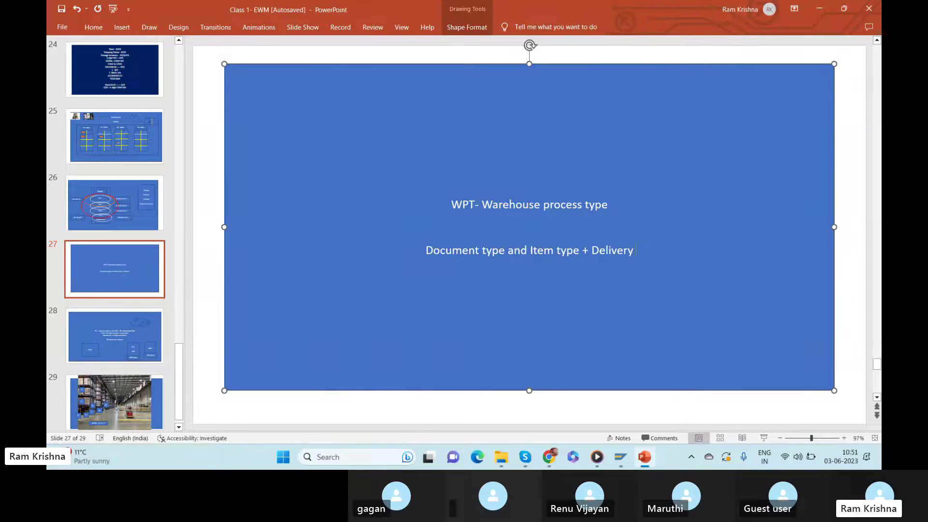
type(" Priority")
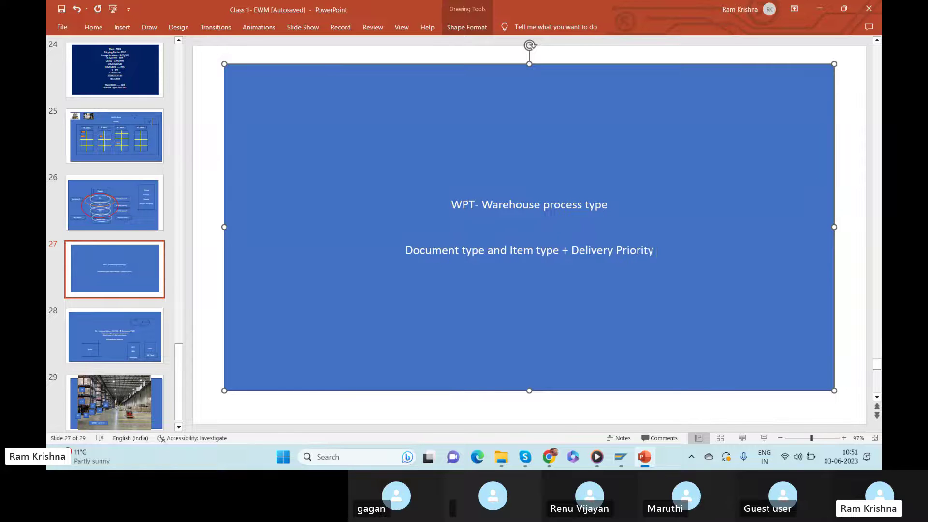
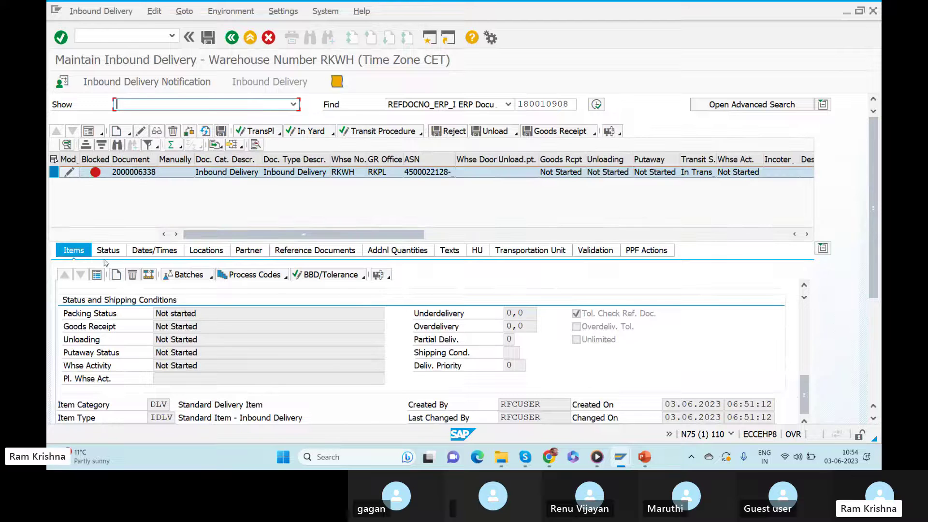
Step: Show the inbound delivery items as a list, and highlight "Document type + Item type" on the PowerPoint slide
left_click(97, 274)
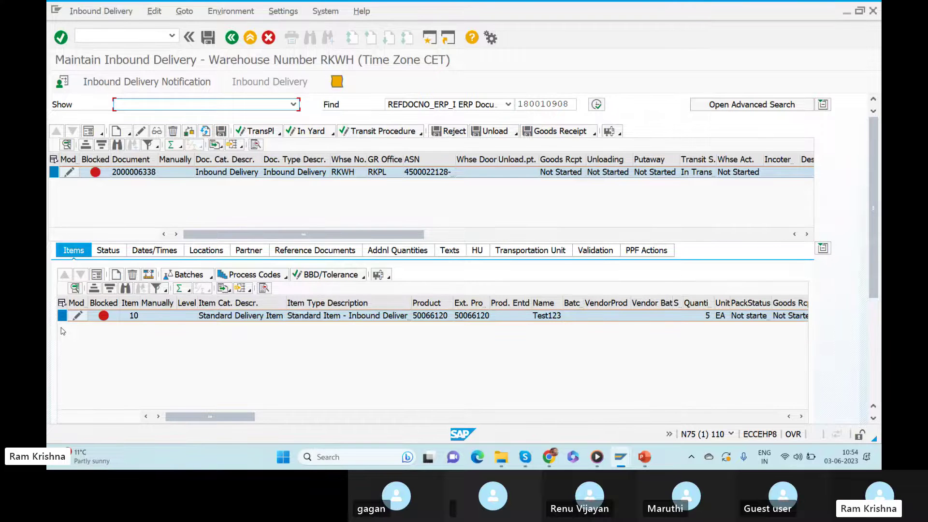
key("alt+Tab")
key("alt+Tab")
key("alt+Tab")
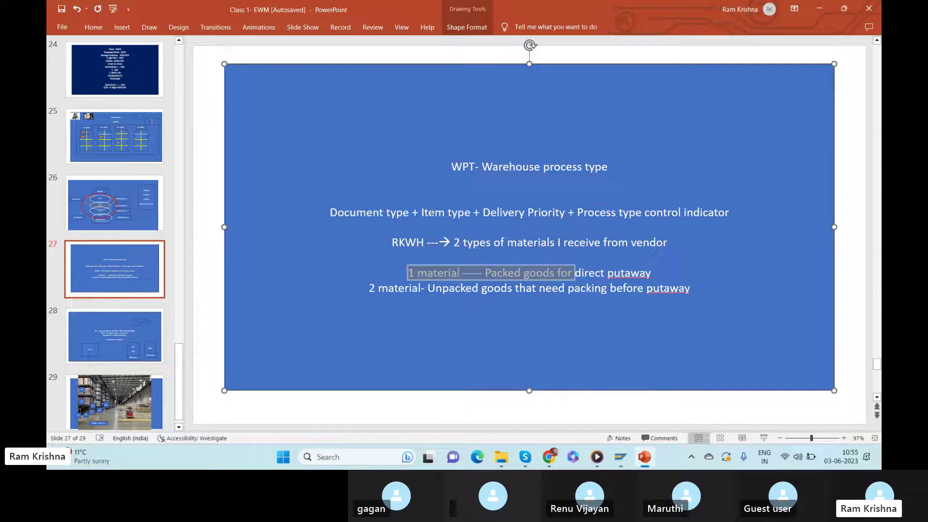
left_click_drag(472, 212, 331, 212)
Step: Check the inbound delivery item again and highlight "Process type control indicator" on the PowerPoint slide
key("alt+Tab")
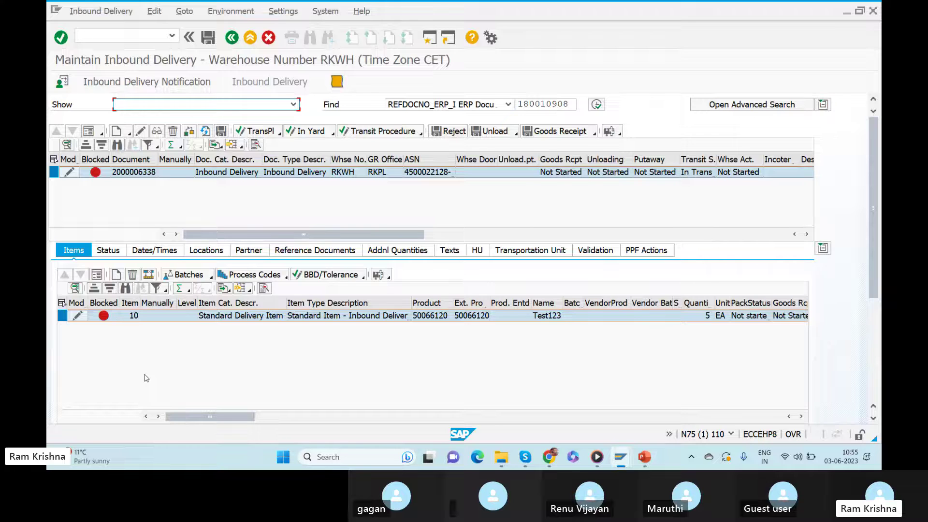
key("alt+Tab")
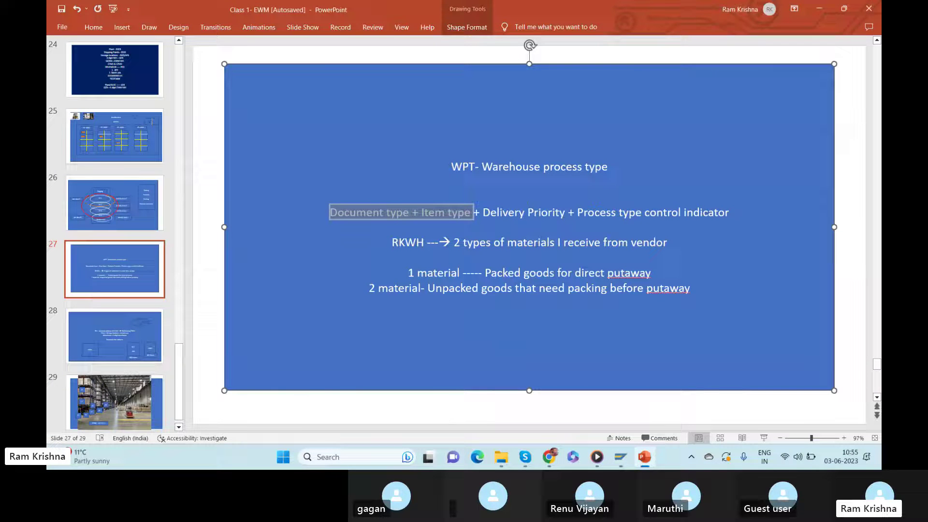
left_click_drag(578, 213, 728, 213)
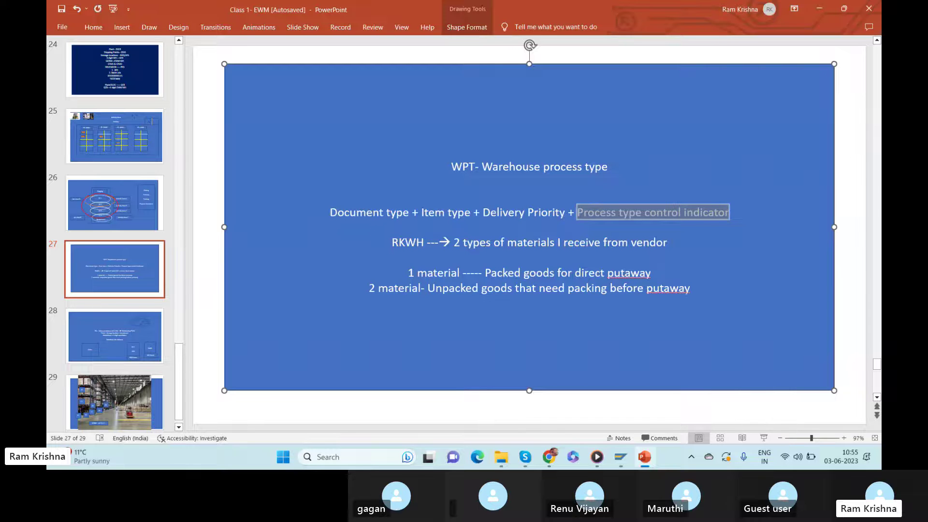
left_click(592, 215)
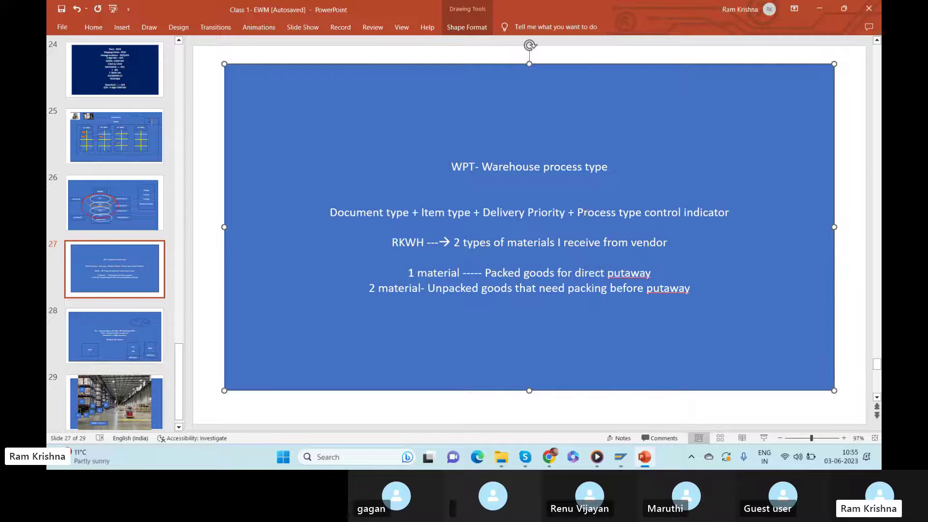
left_click_drag(578, 213, 729, 213)
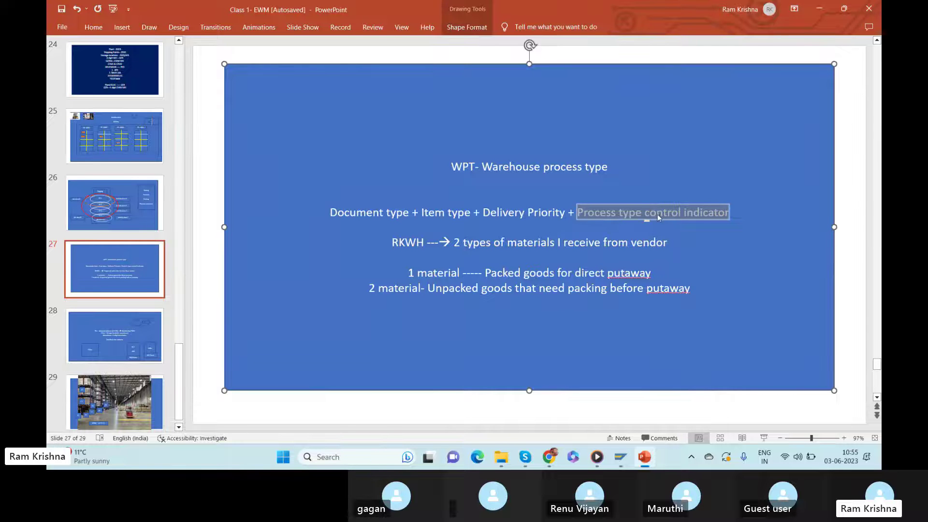
Step: Return from the determination table to the SAP Customizing structure and select Define Control Indicators for Determining Warehouse Process Types
key("alt+Tab")
key("alt+Tab")
key("alt+Tab")
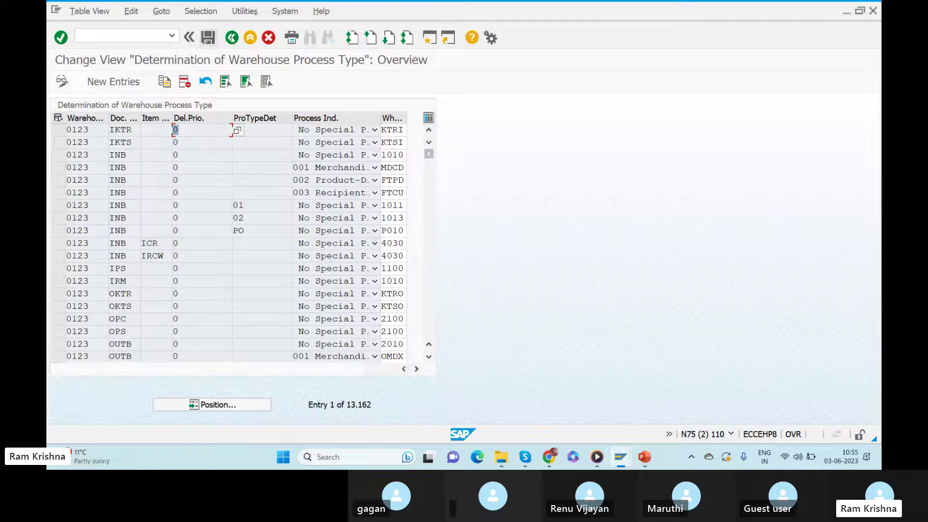
key("Tab")
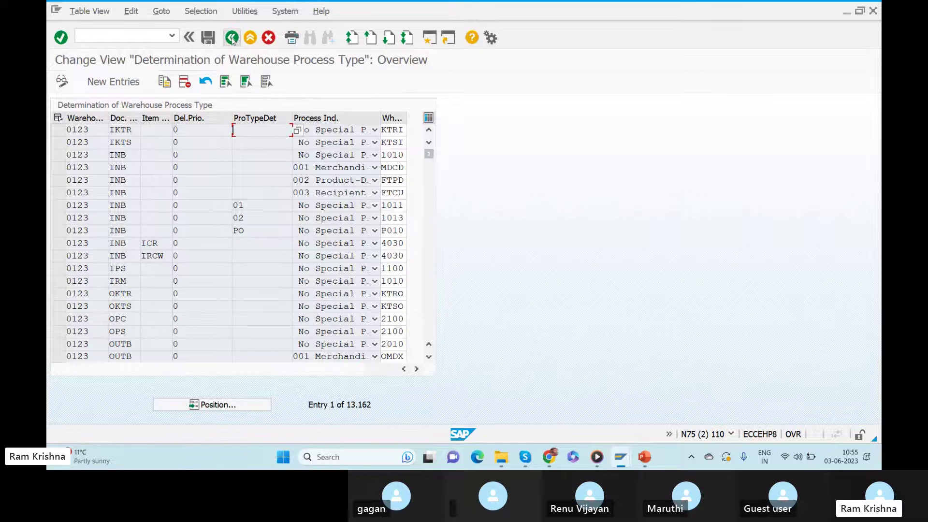
left_click(232, 37)
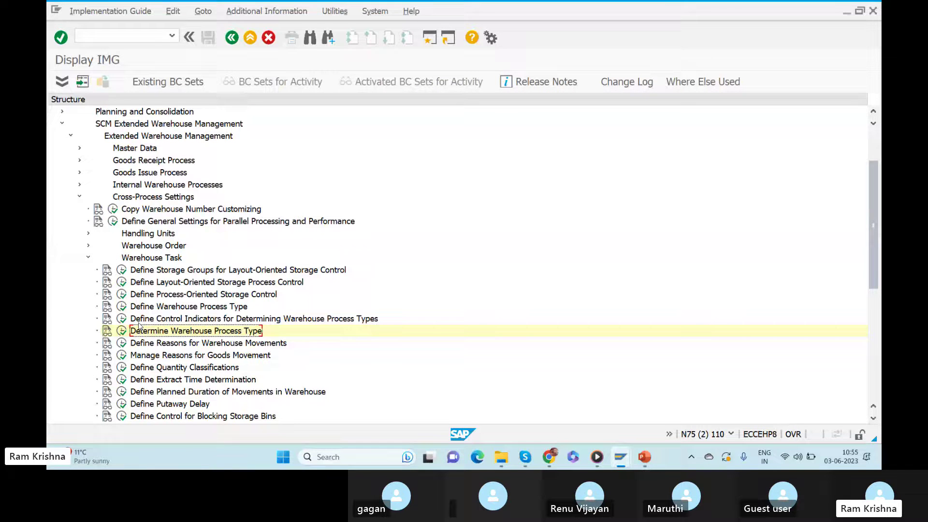
left_click(155, 320)
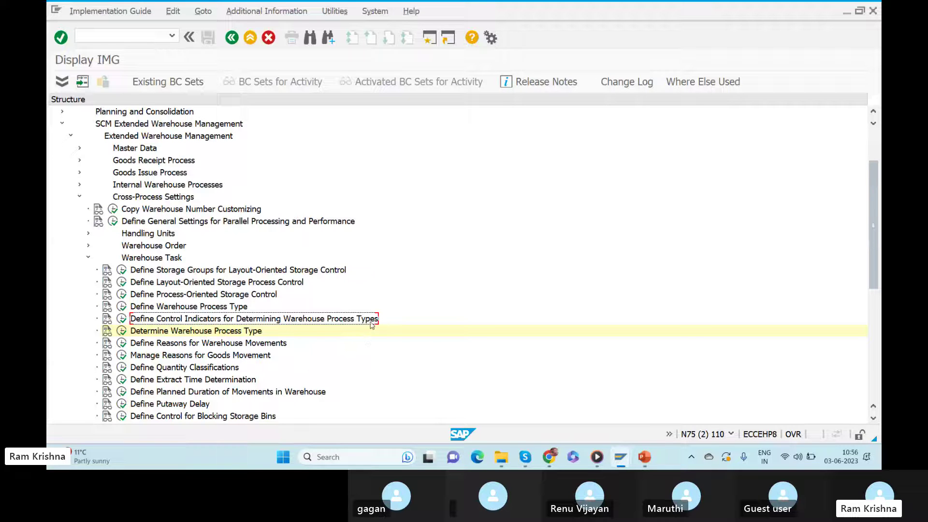
Step: Review the inbound delivery and the slide's process type control indicator text, and switch back to the SAP Customizing structure
key("alt+Tab")
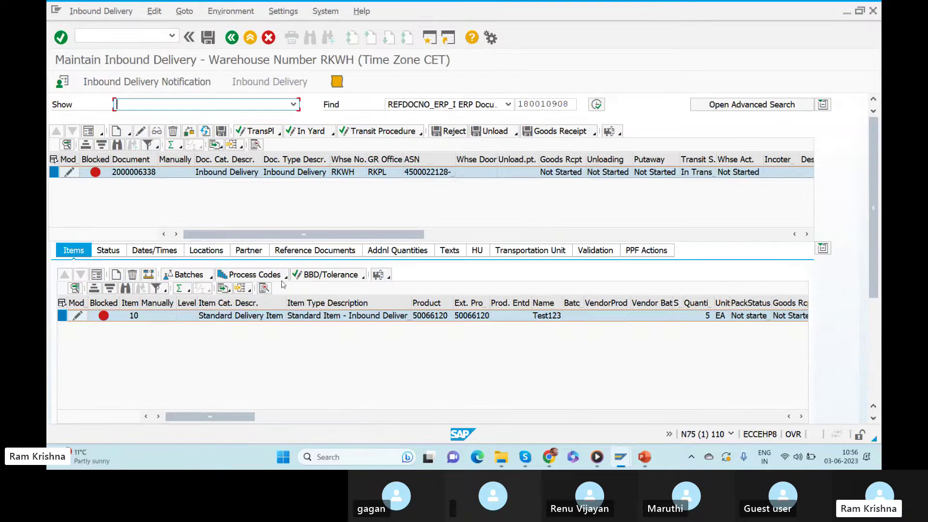
key("alt+Tab")
key("alt+Tab")
key("Tab")
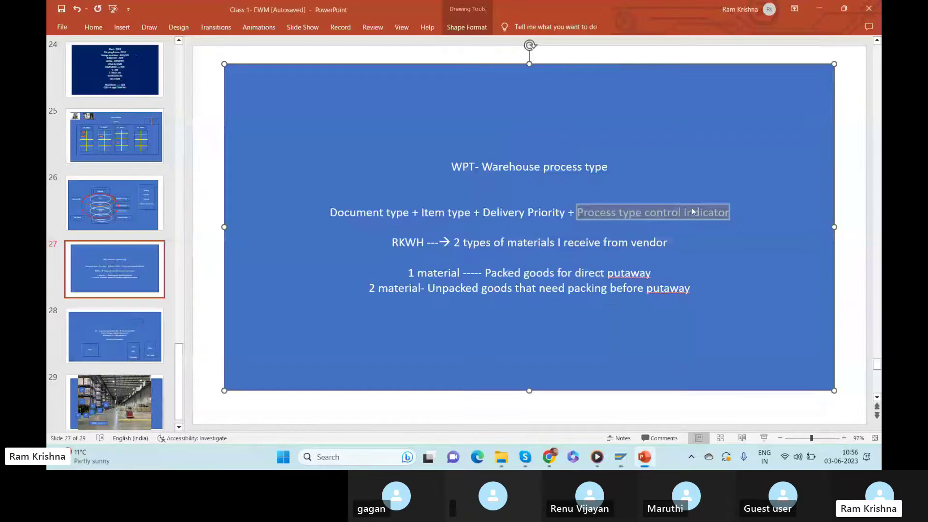
key("alt+Tab")
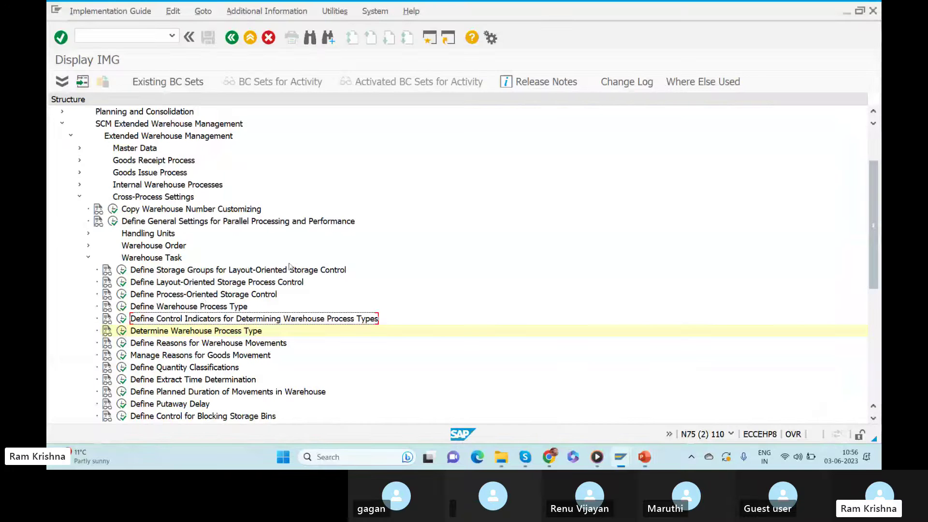
Step: Open Define Control Indicators for Determining Warehouse Process Types and position the table at warehouse RMHW
left_click(122, 319)
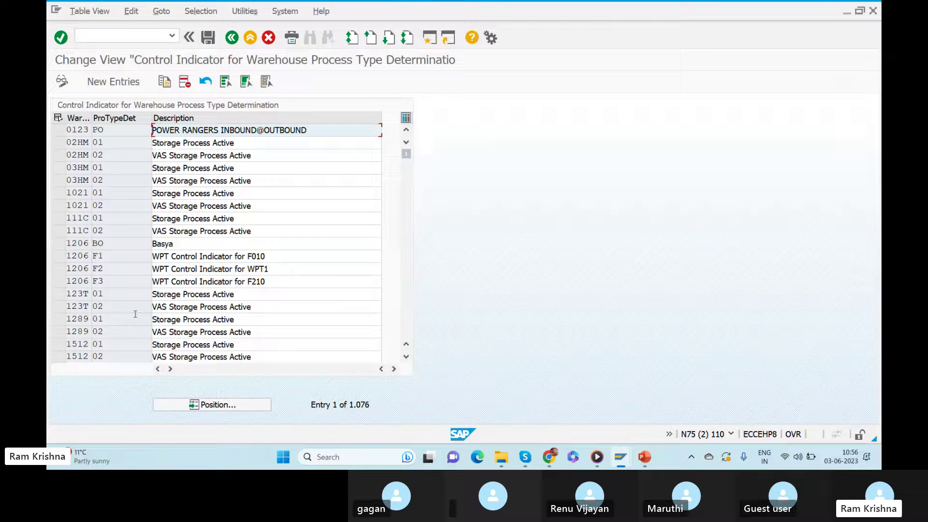
left_click(226, 404)
type("R")
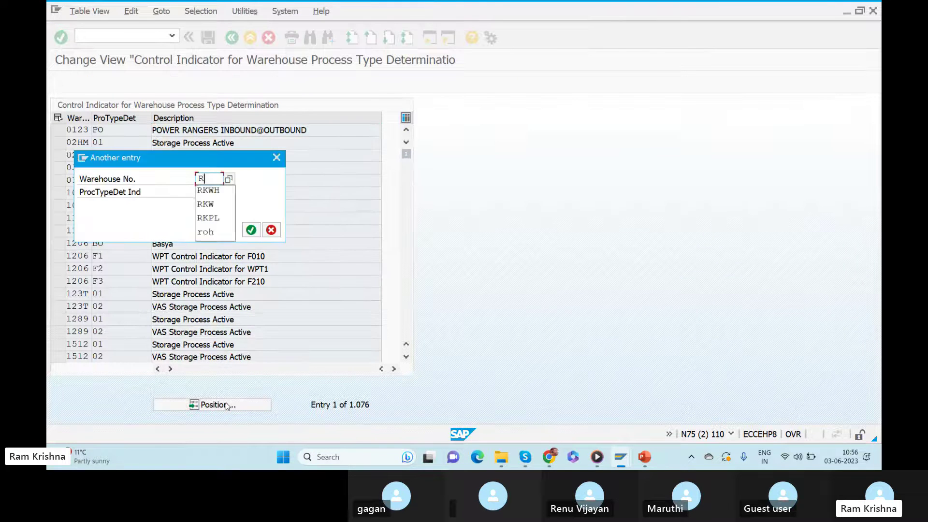
type("MHW")
key("Return")
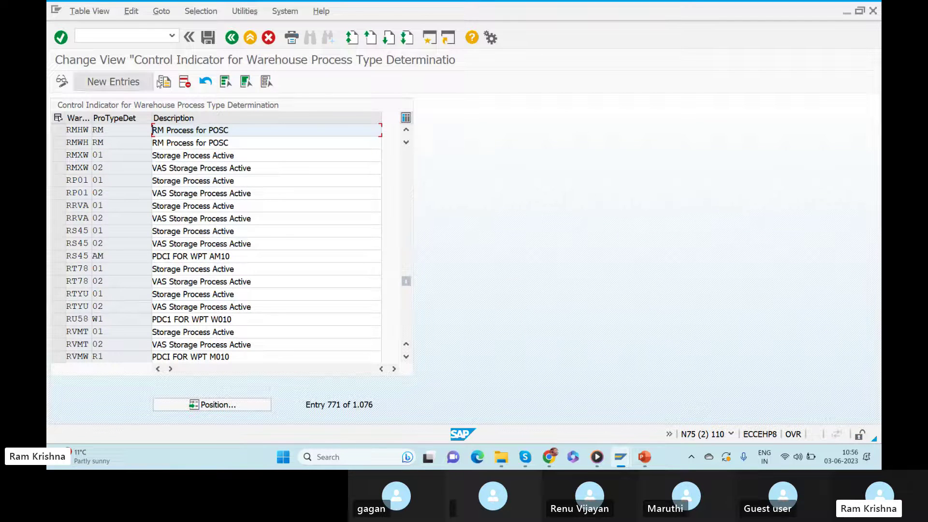
Step: Copy the RMHW control indicator RM to warehouse RKWH as indicator PK with the description Packing
left_click(61, 133)
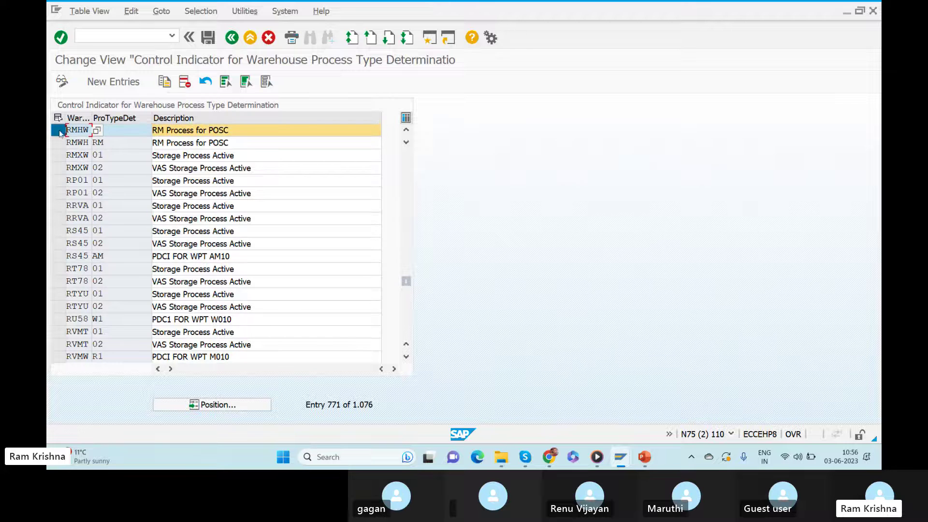
left_click(164, 81)
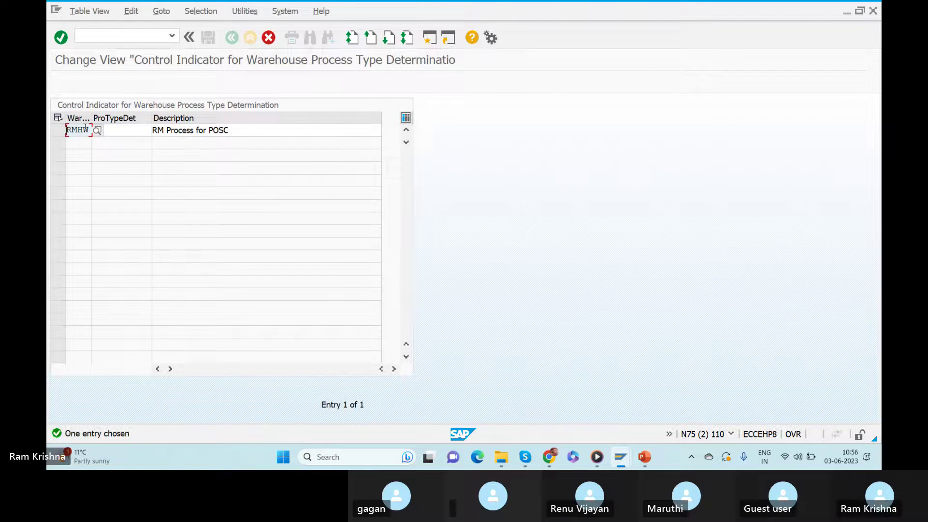
type("RKWH")
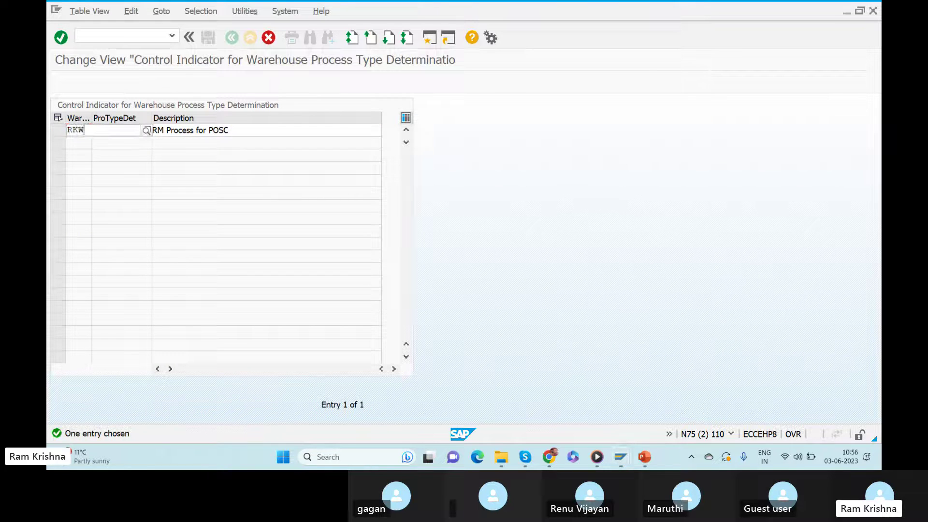
key("Tab")
type("RM")
left_click_drag(106, 129, 69, 129)
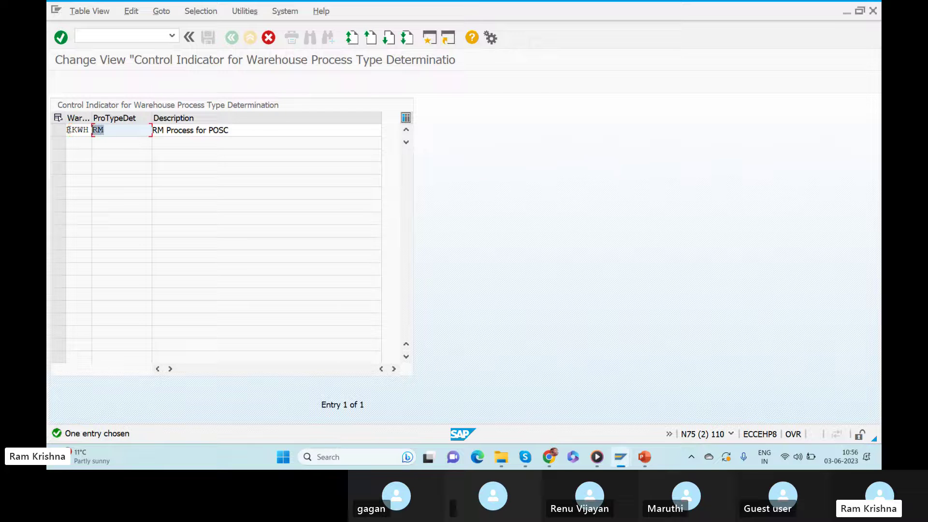
type("PK")
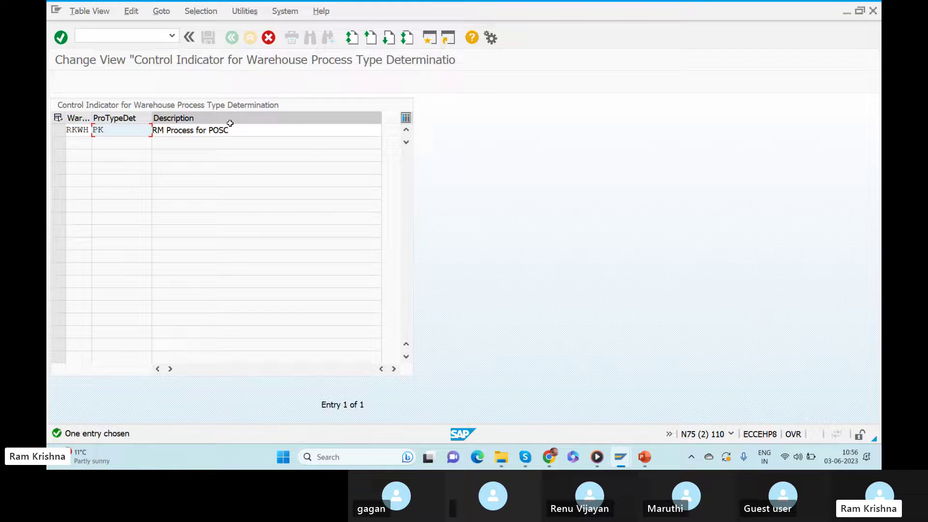
left_click_drag(231, 130, 60, 140)
type("Packing")
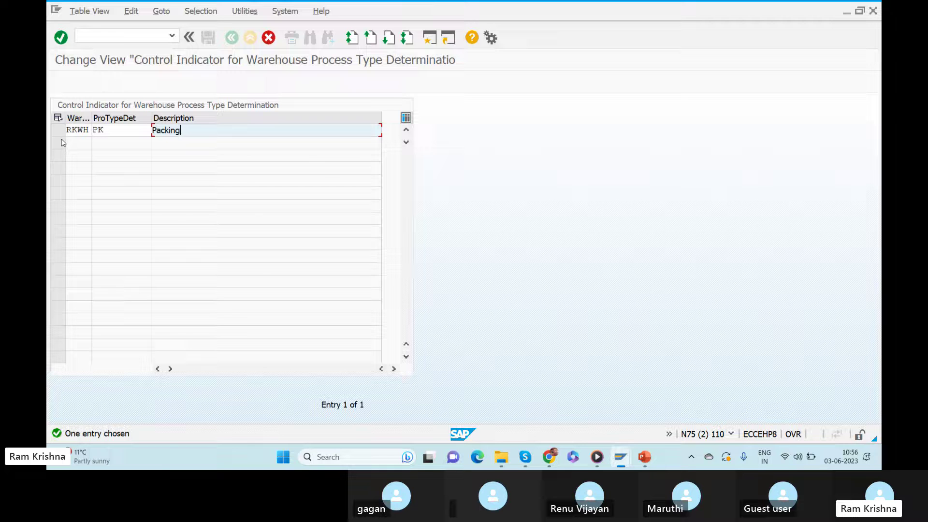
key("Return")
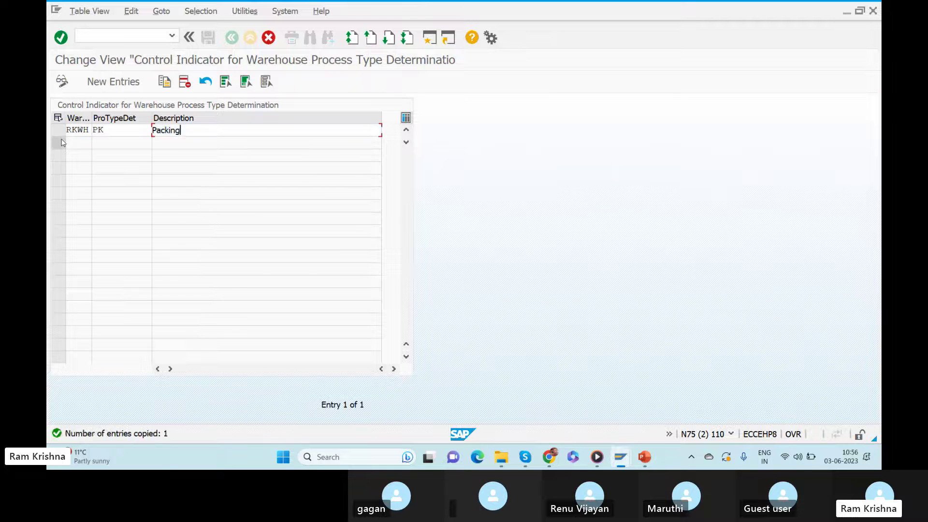
Step: Save the new PK control indicator to the proposed customizing request and return to the Customizing structure
left_click(100, 130)
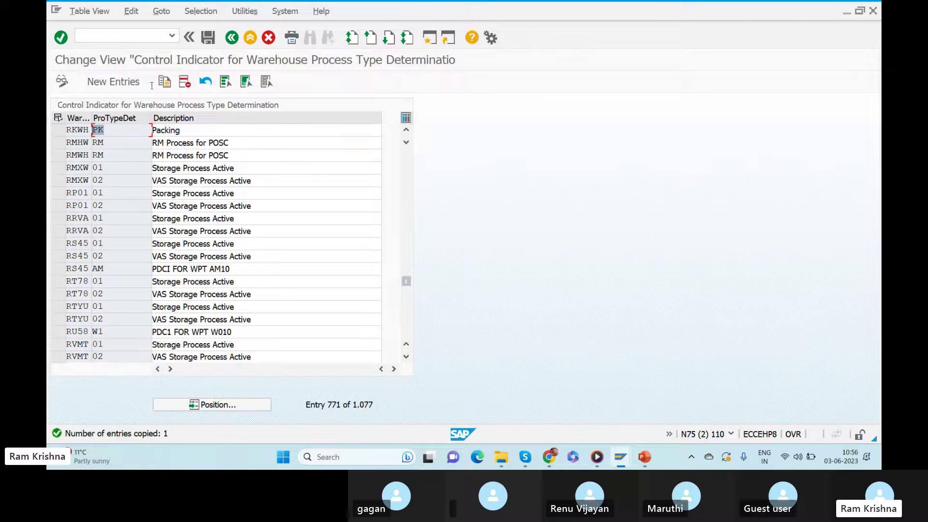
left_click(211, 37)
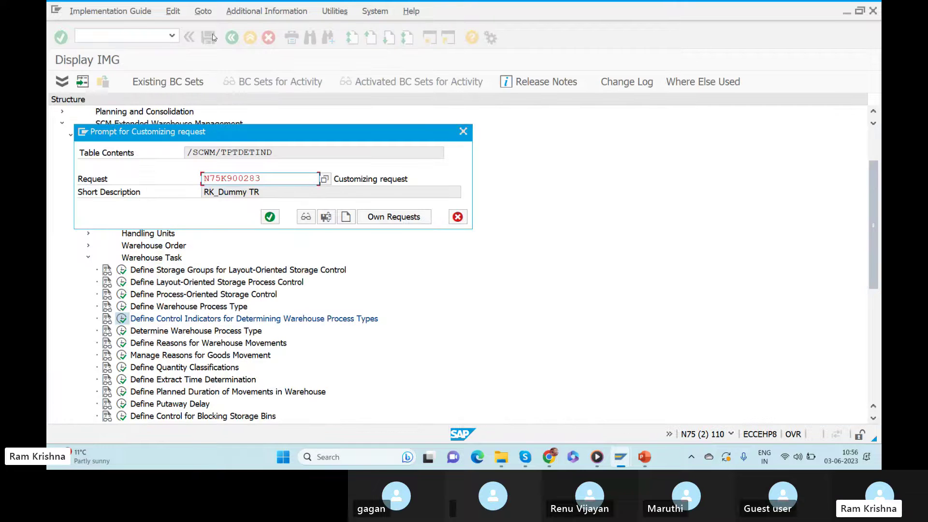
left_click(270, 217)
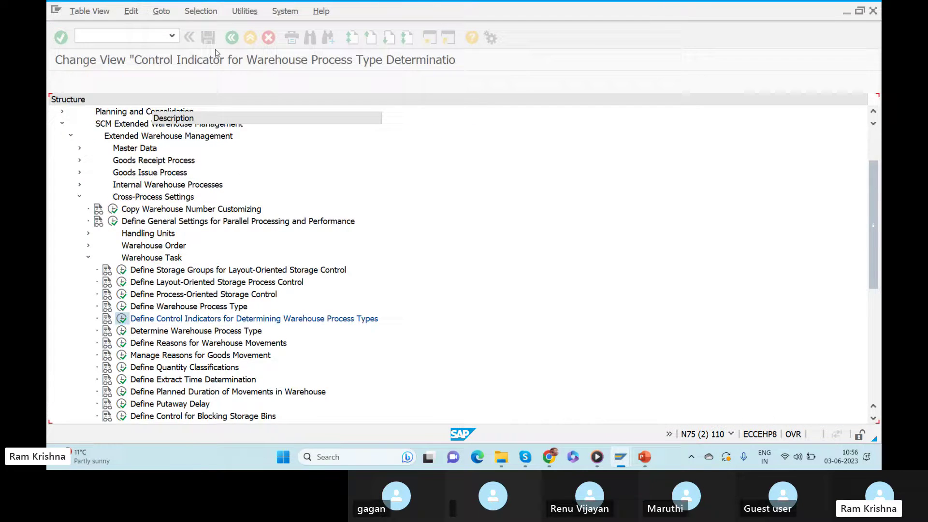
left_click(231, 38)
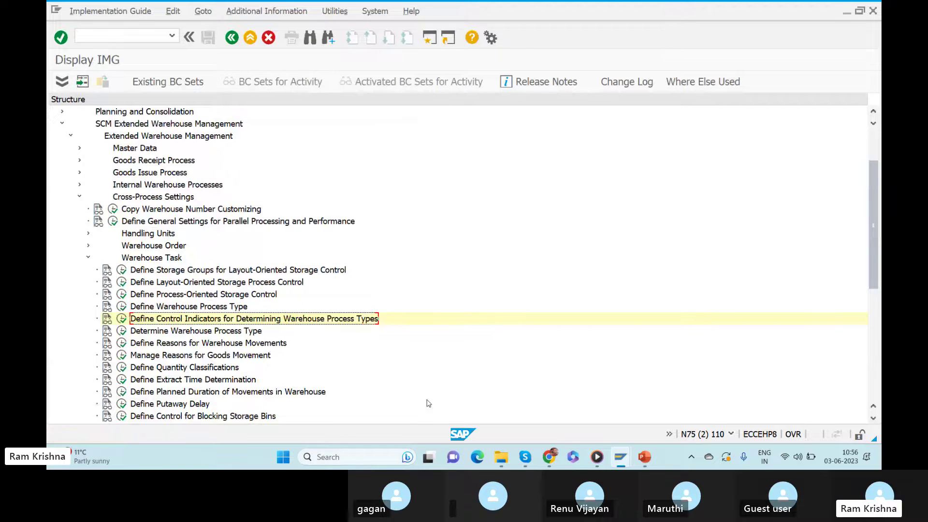
Step: Open Determine Warehouse Process Type and look for the determination entries of warehouses RKWH and RMHW
left_click(159, 331)
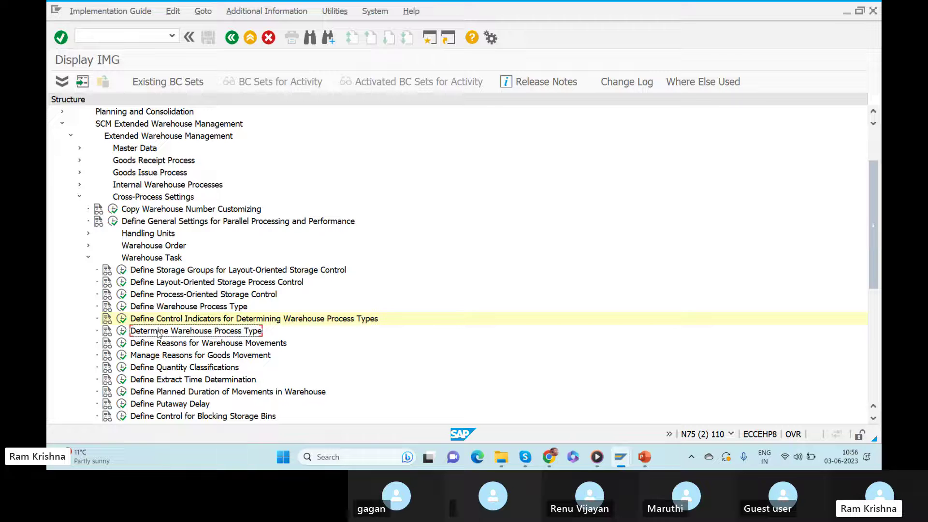
left_click(123, 331)
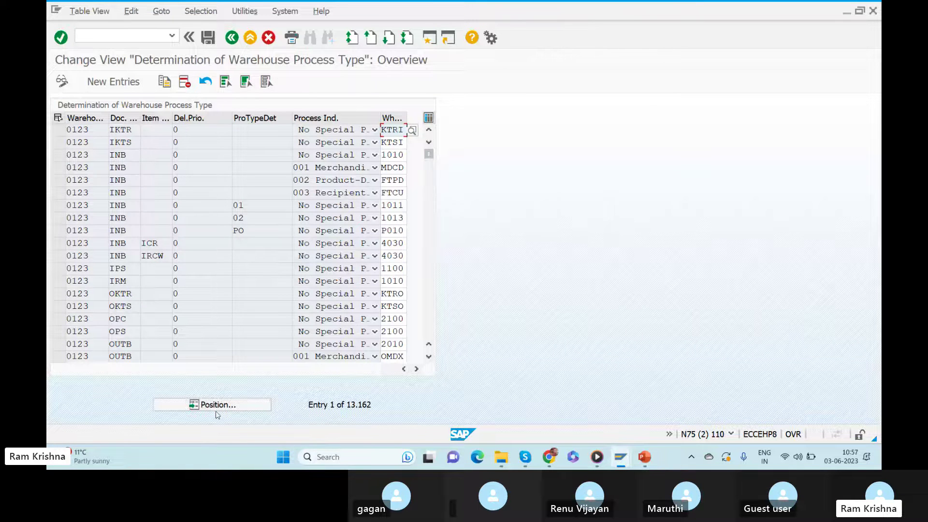
left_click(215, 409)
type("RKWH")
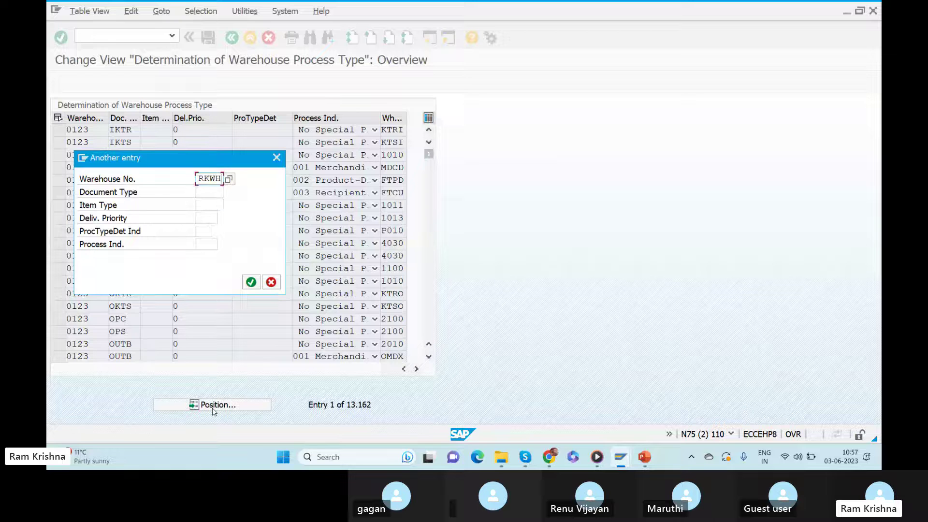
key("Return")
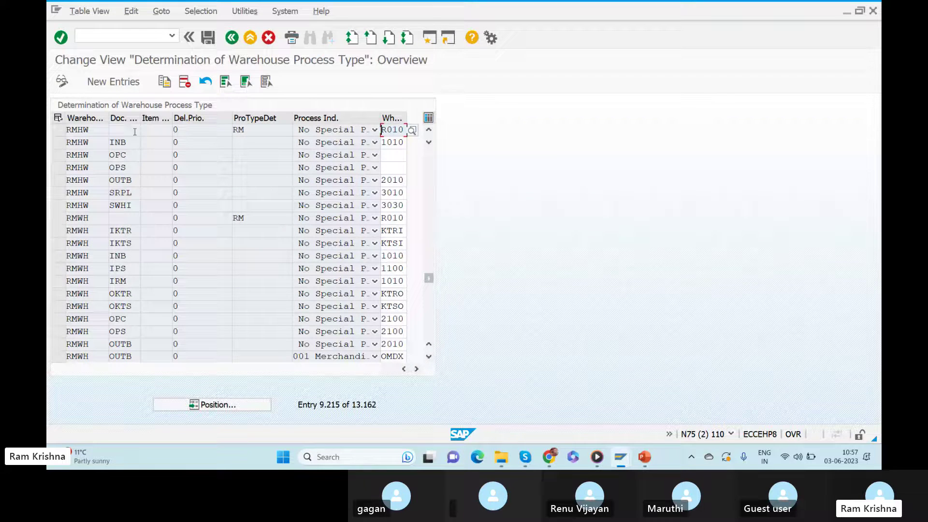
left_click(218, 405)
type("RMHW")
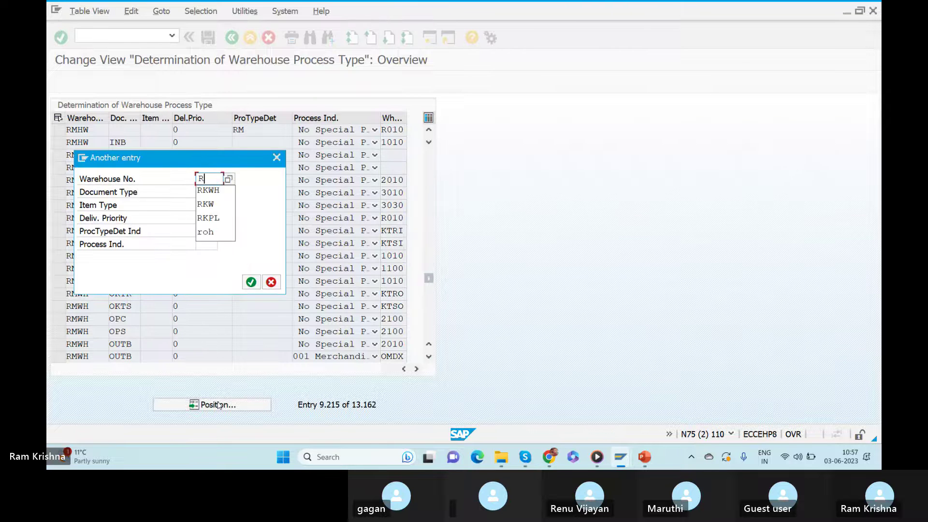
key("Return")
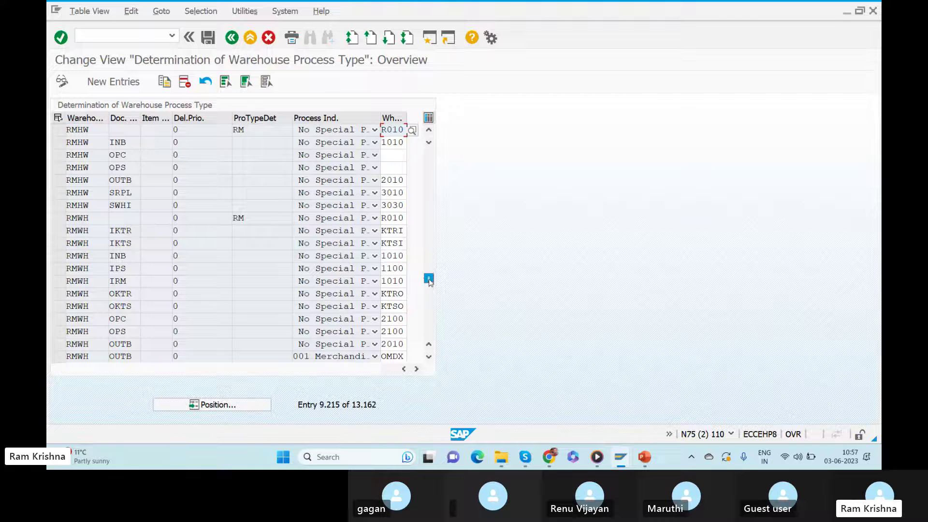
left_click_drag(428, 282, 430, 279)
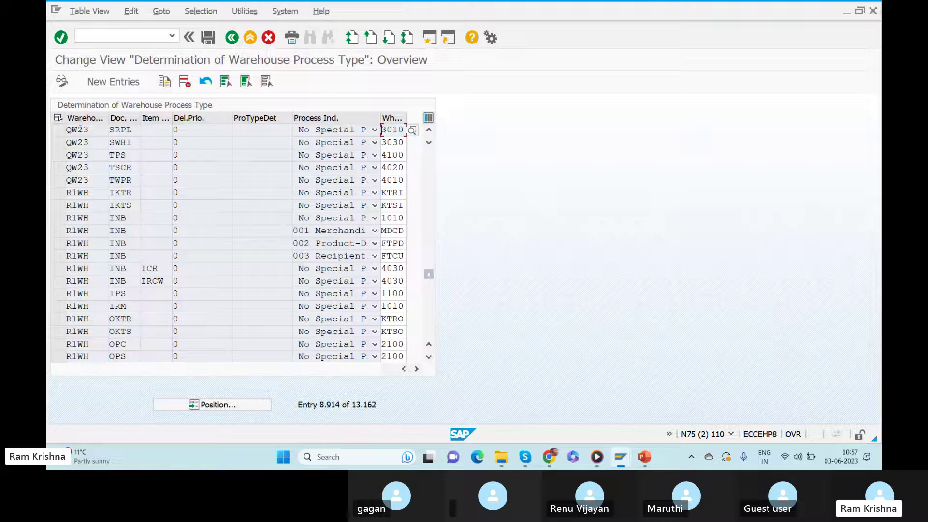
Step: Position the determination table at warehouse 0001 and browse its entries down to warehouse DCWH
left_click(213, 406)
type("0123")
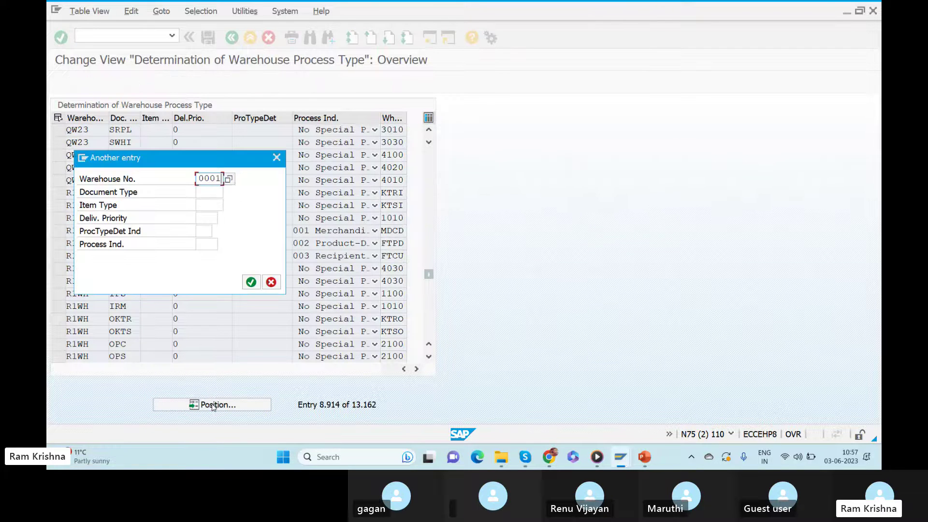
key("Return")
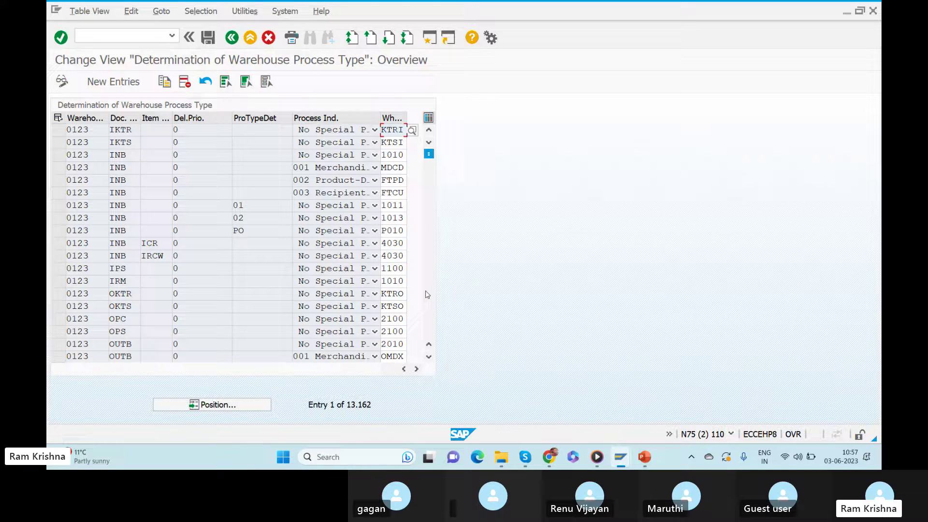
scroll(426, 291, "down", 4)
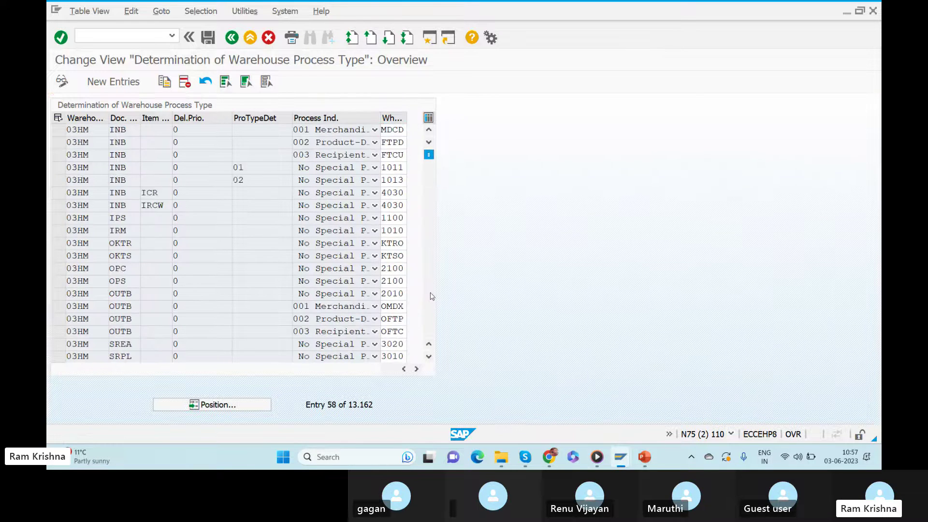
scroll(432, 296, "down", 6)
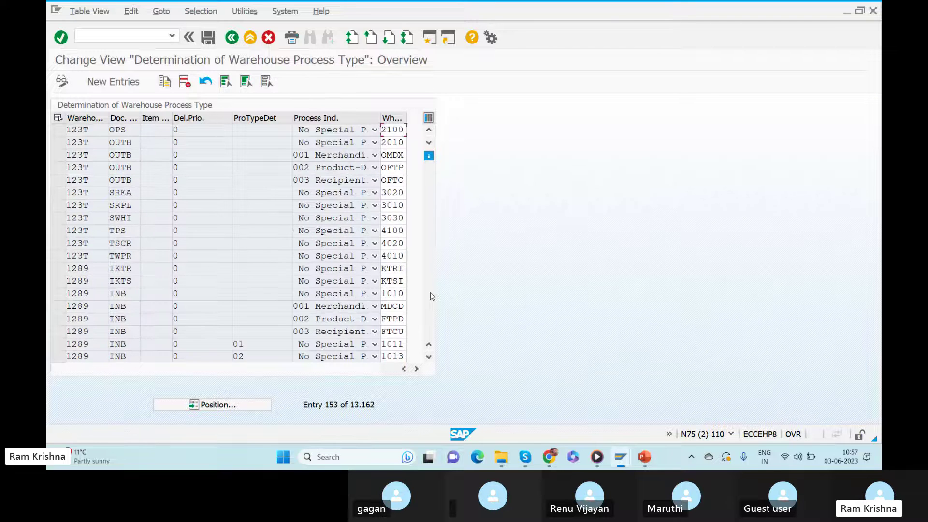
scroll(431, 296, "down", 4)
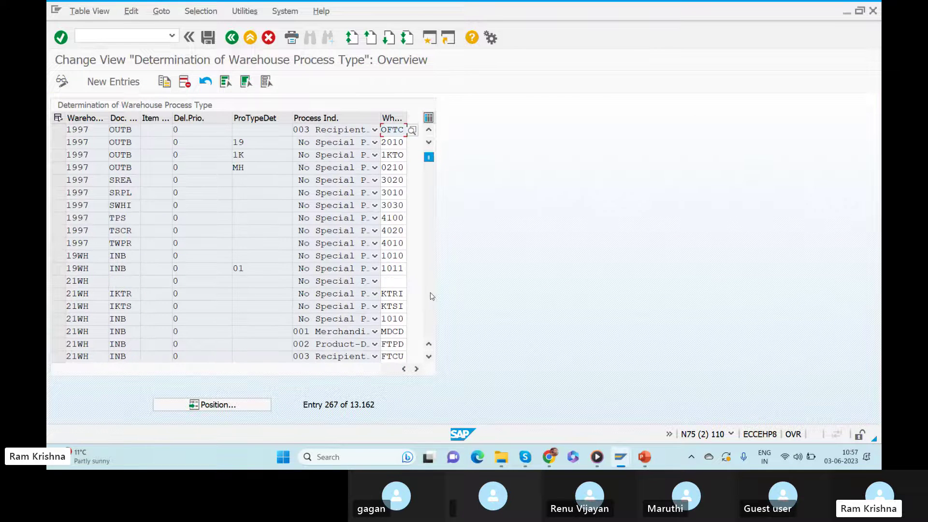
scroll(432, 296, "down", 1)
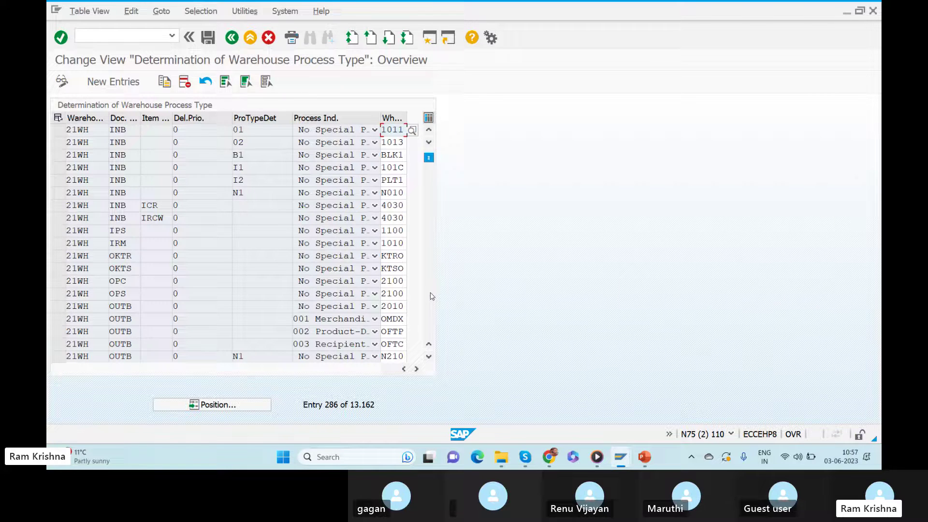
left_click_drag(428, 157, 427, 200)
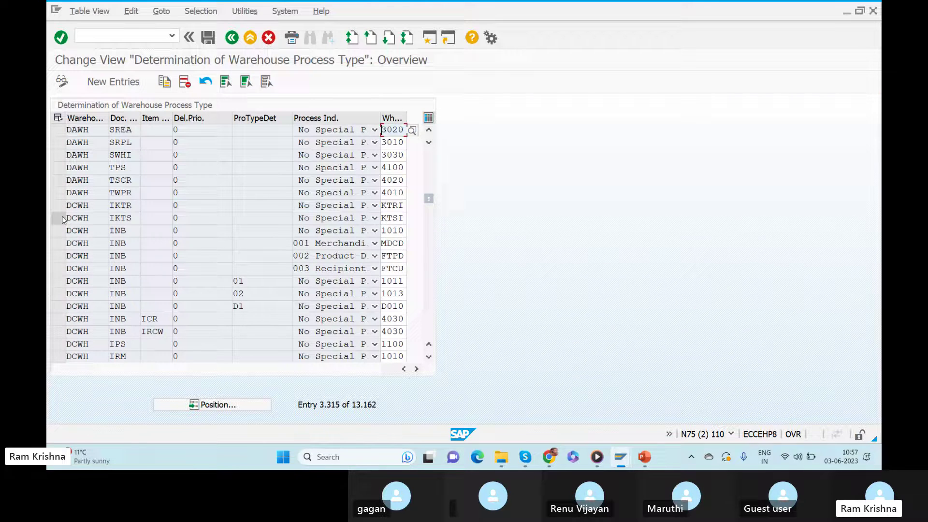
Step: Mark the DCWH document type INB rows with process indicators 001 and 002, and return to the Customizing structure
left_click(59, 243)
left_click(59, 256)
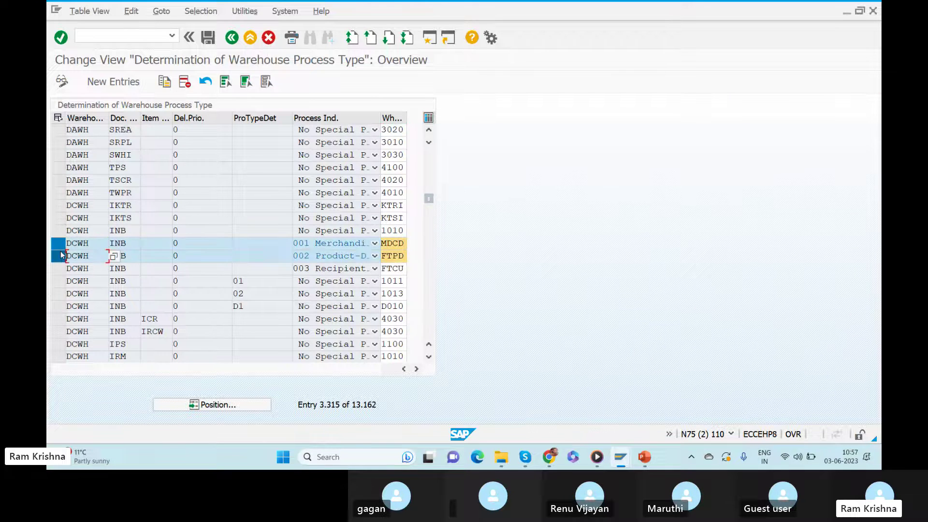
left_click(231, 38)
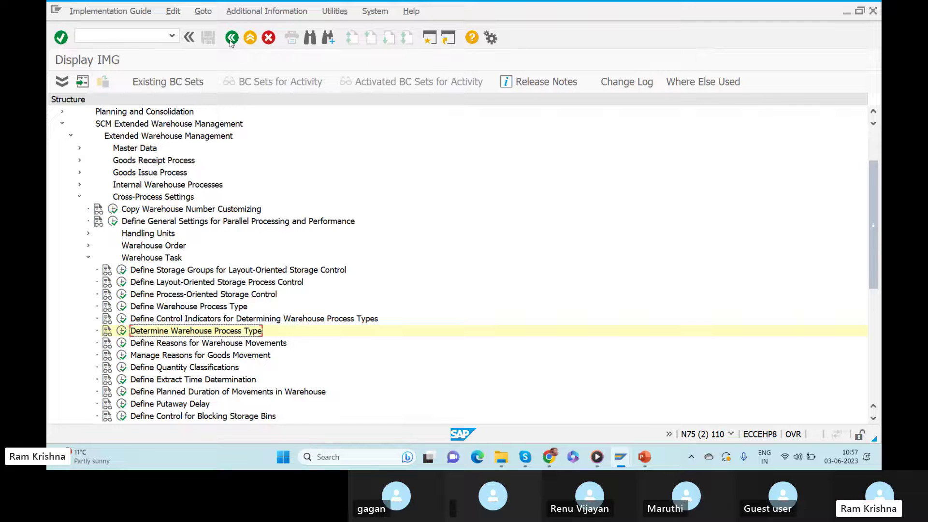
Step: Open Define Warehouse Process Type, position the table at warehouse RKWH and copy its Putaway process type 1010
left_click(122, 308)
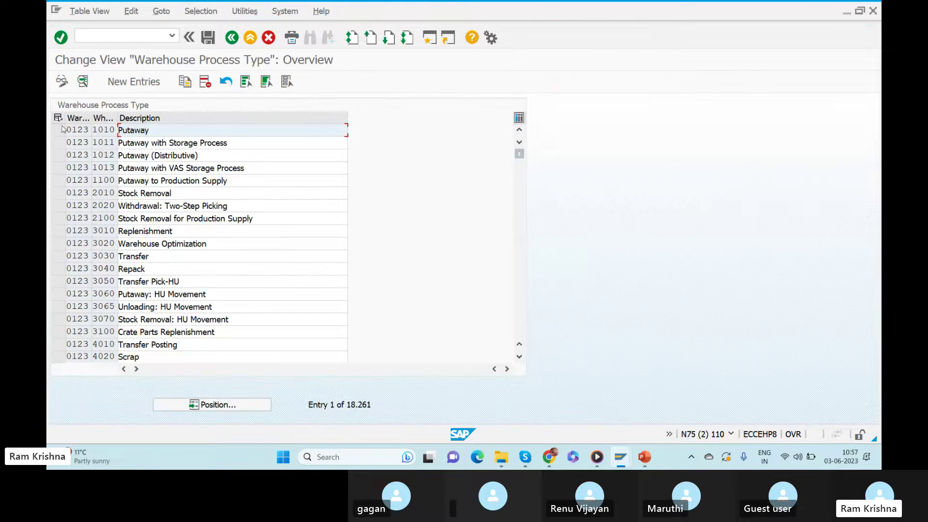
left_click(232, 405)
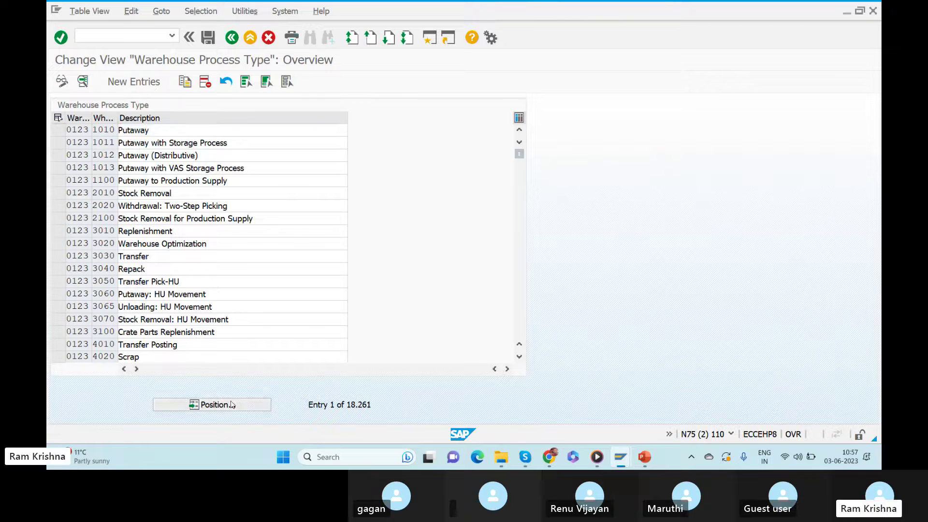
type("RKWH")
key("Return")
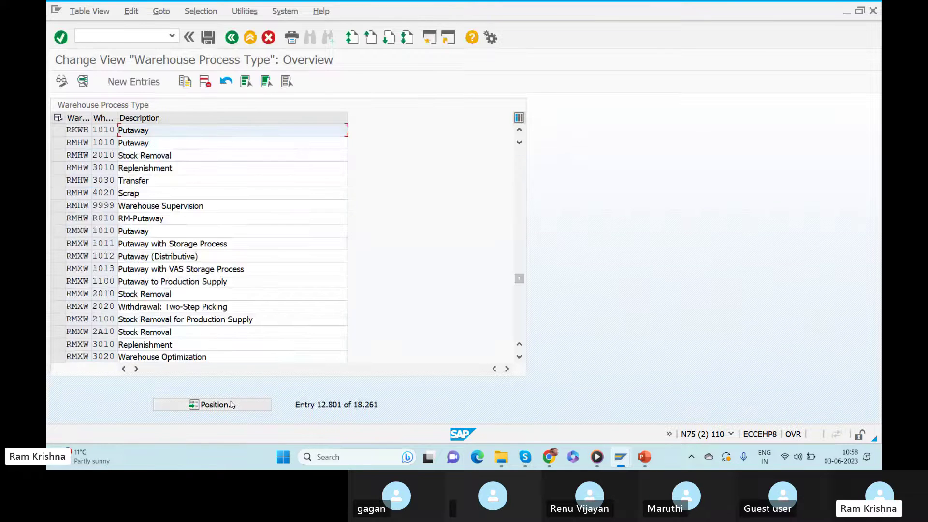
left_click(58, 130)
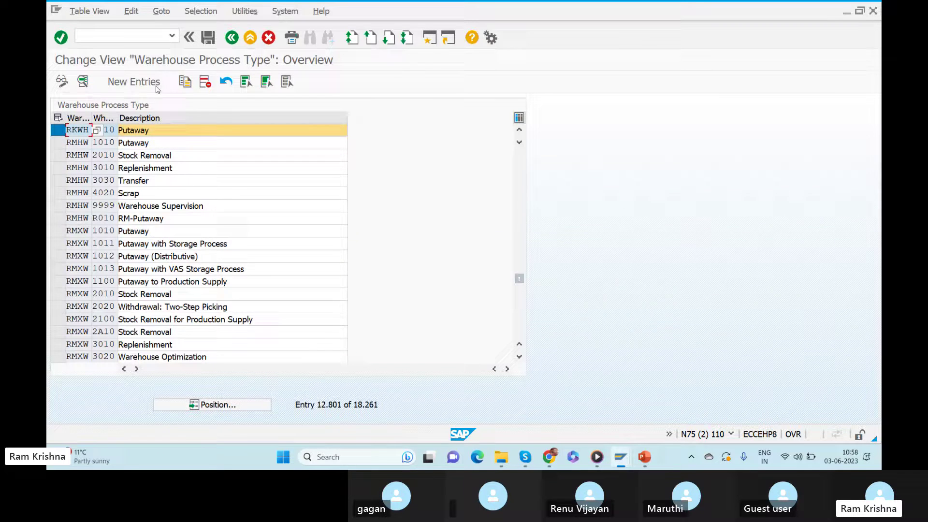
left_click(185, 82)
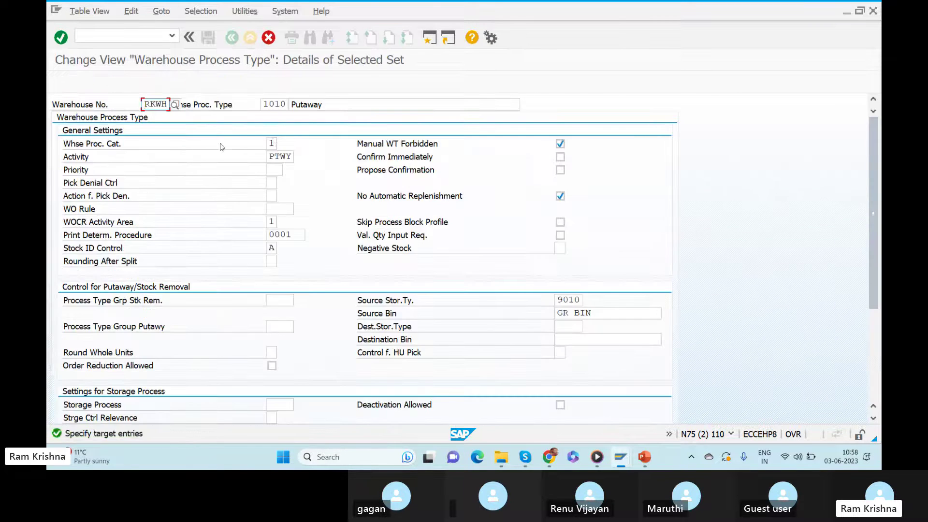
Step: Name the copied process type ZPAC with the description "Packing & Putaway"
double_click(265, 103)
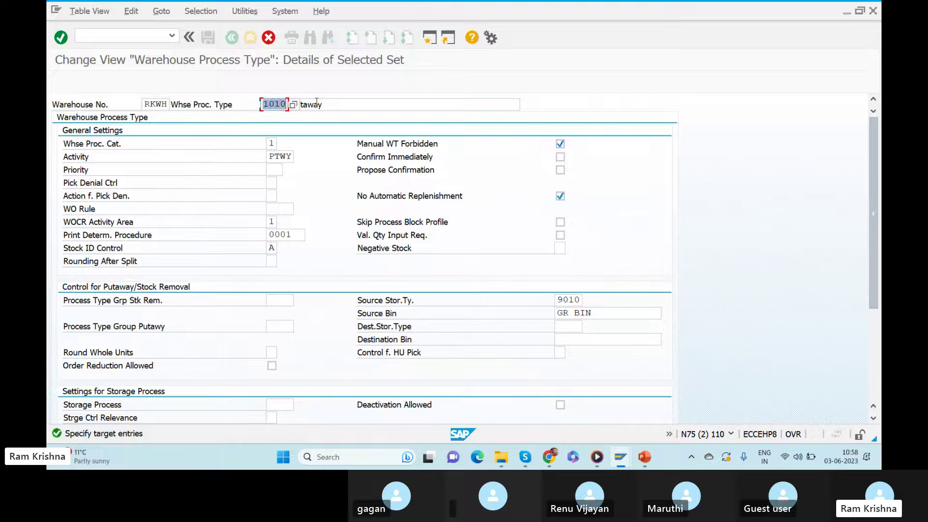
type("Z")
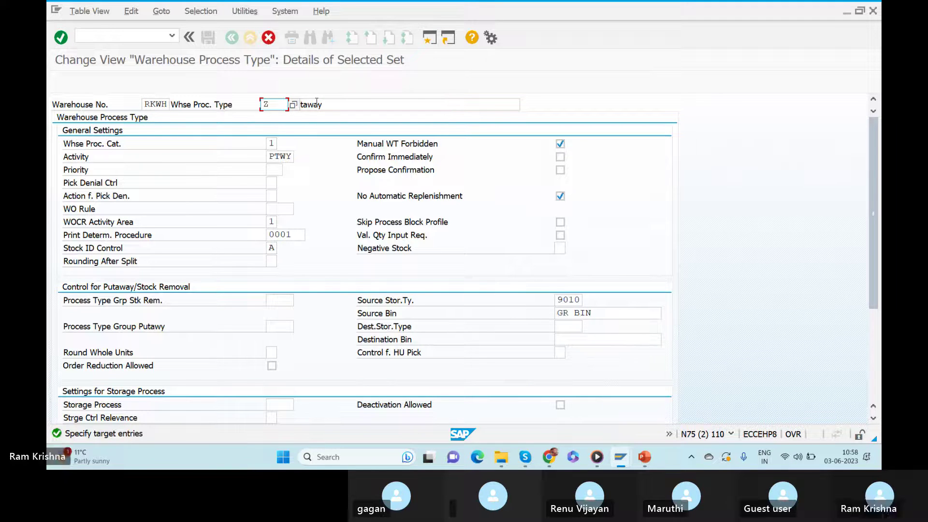
type("PA")
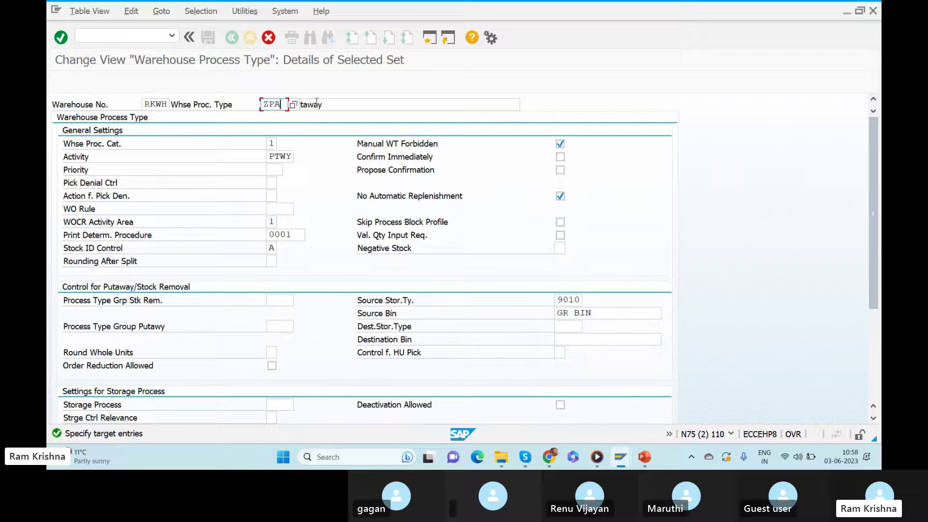
type("C")
left_click(290, 105)
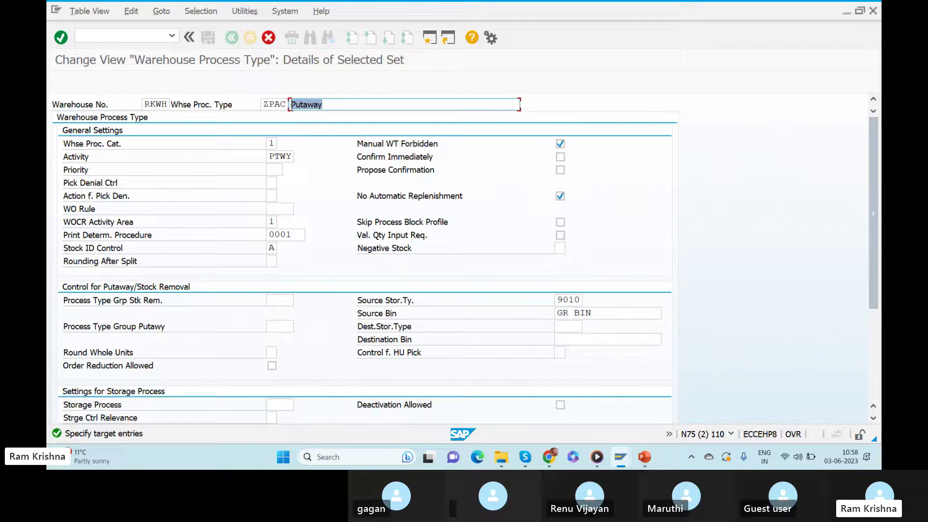
type("Packing & Putaw")
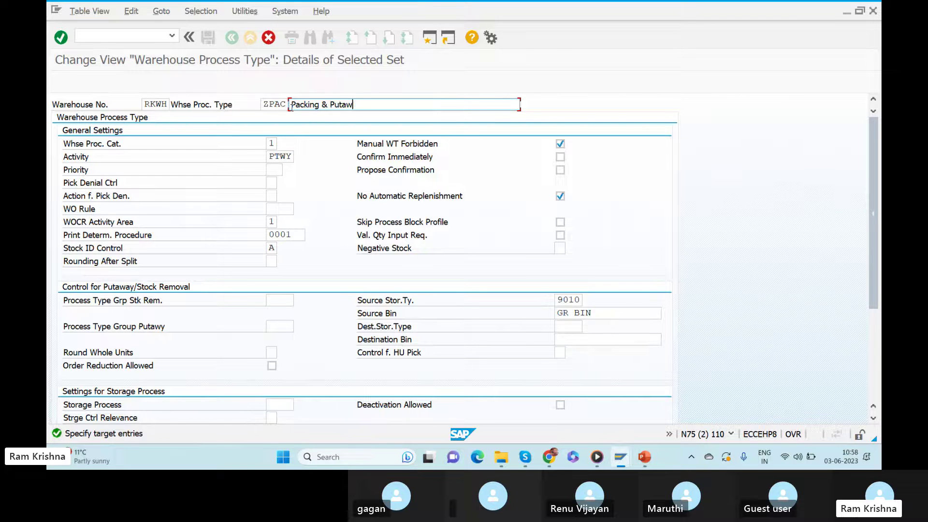
type("ay")
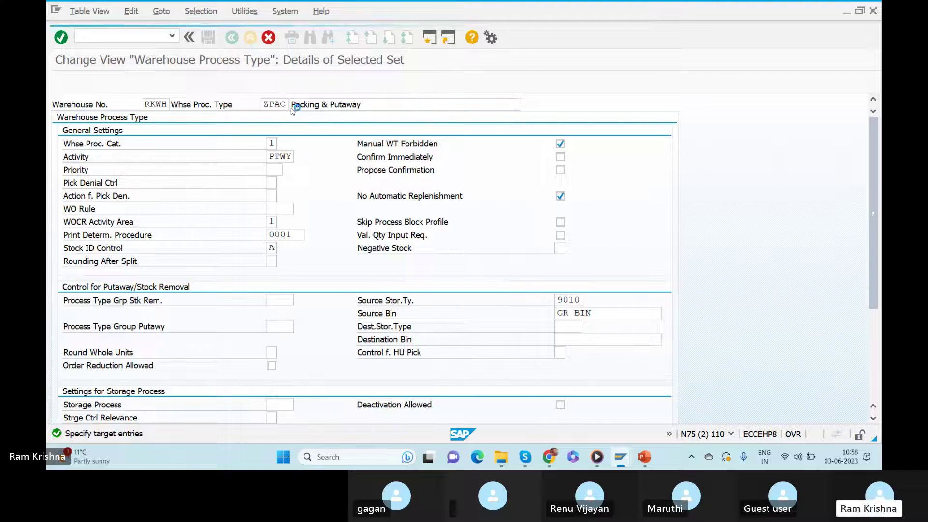
Step: Save the copied process type to the proposed customizing request and return to the Customizing structure
key("Return")
left_click(208, 37)
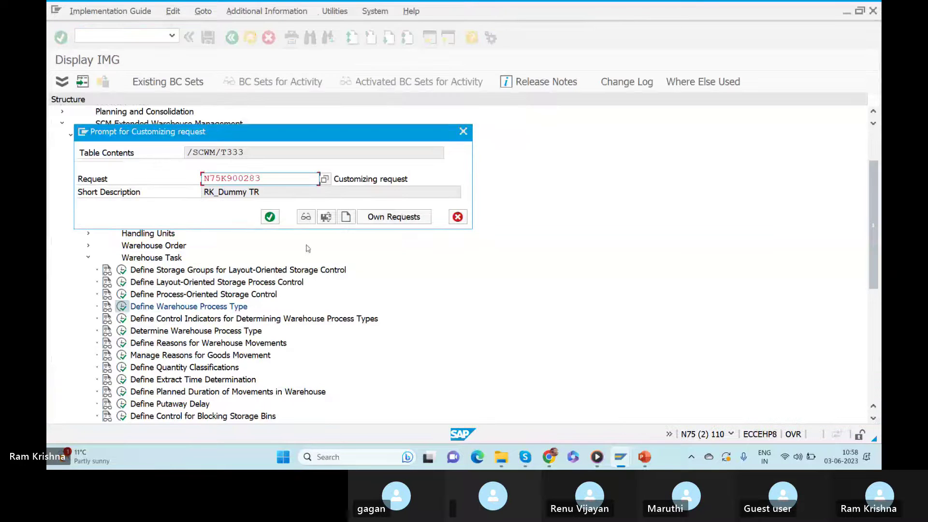
left_click(269, 216)
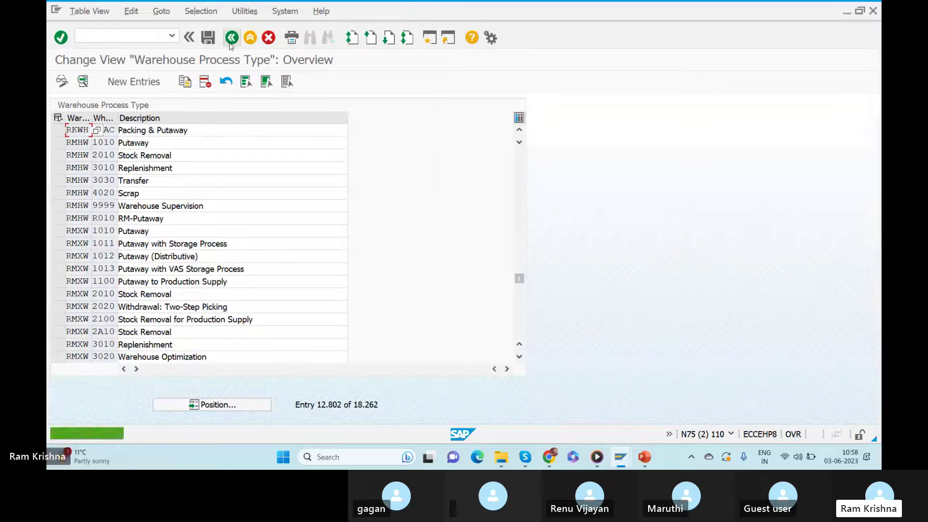
left_click(230, 44)
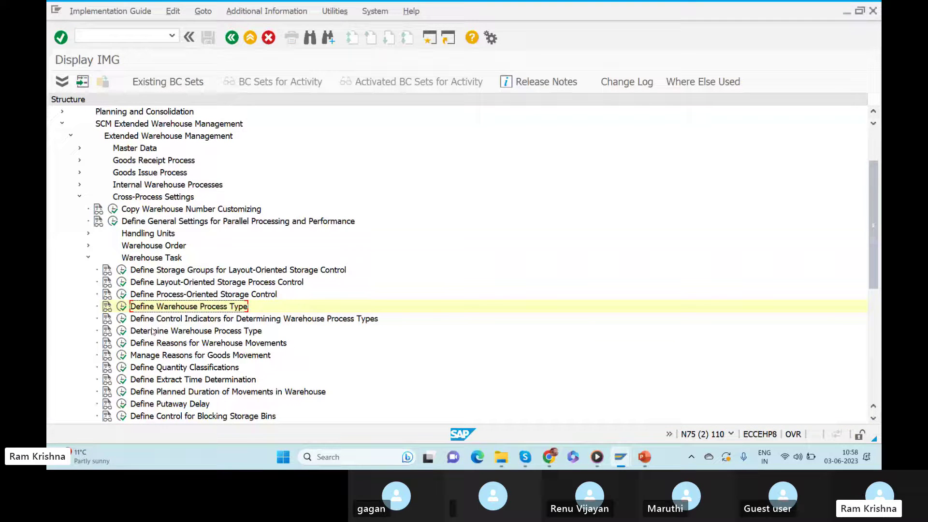
Step: Open Determine Warehouse Process Type and start a new determination entry for warehouse RKWH
left_click(123, 332)
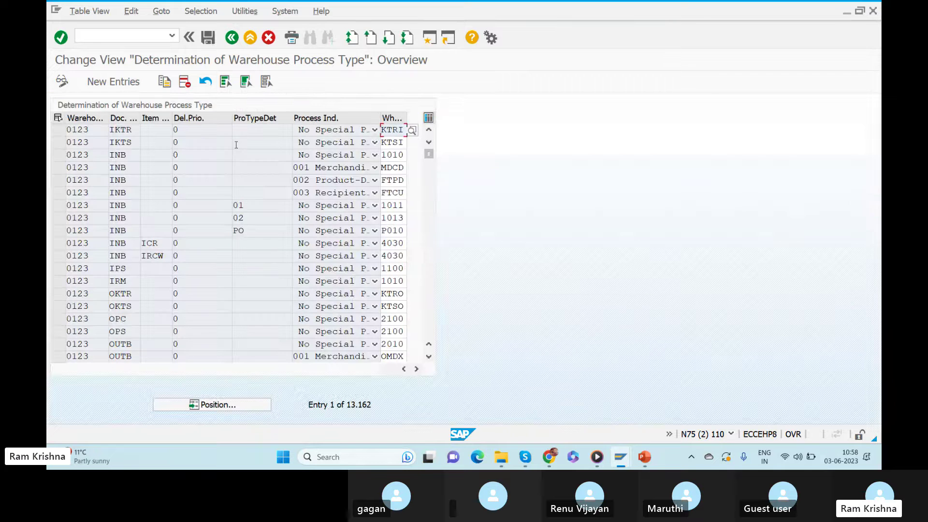
left_click(107, 83)
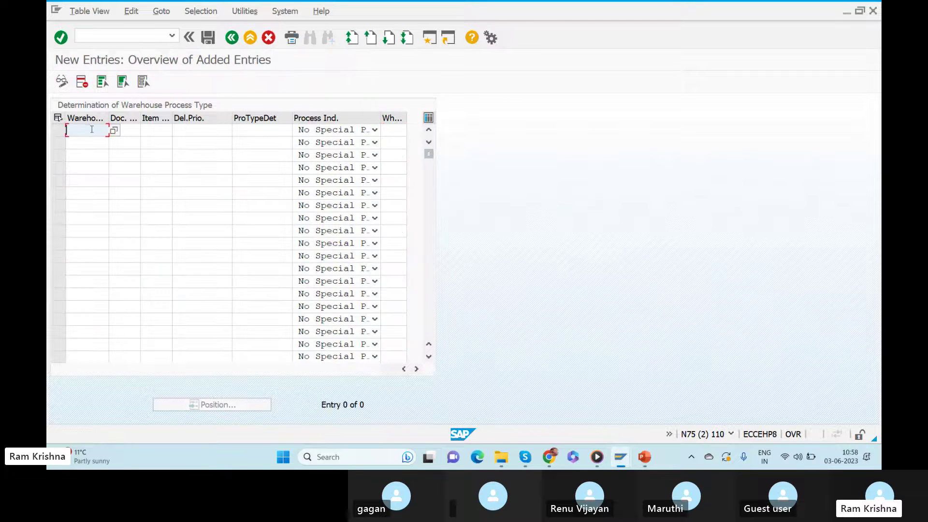
type("RKWH")
key("Tab")
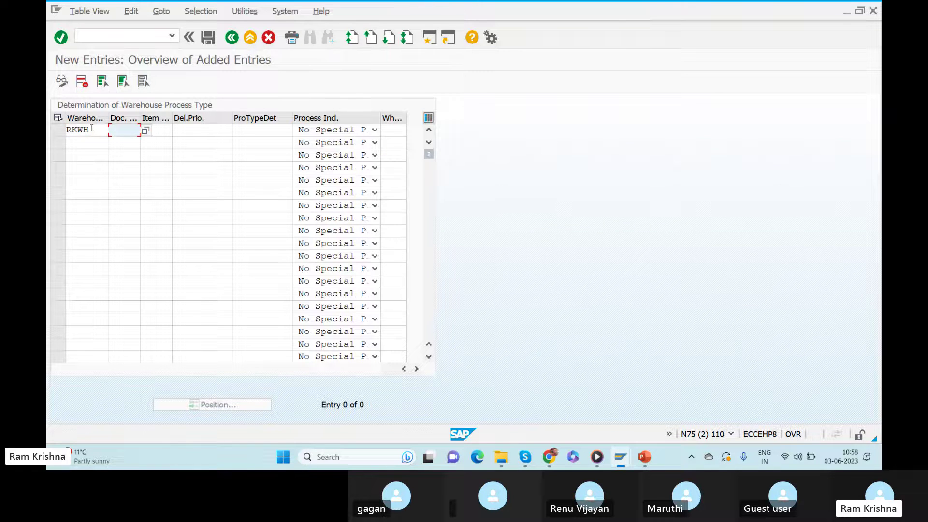
Step: Look up the document type in the inbound delivery header and enter INB in the new RKWH determination entry
key("alt+Tab")
key("alt+Tab")
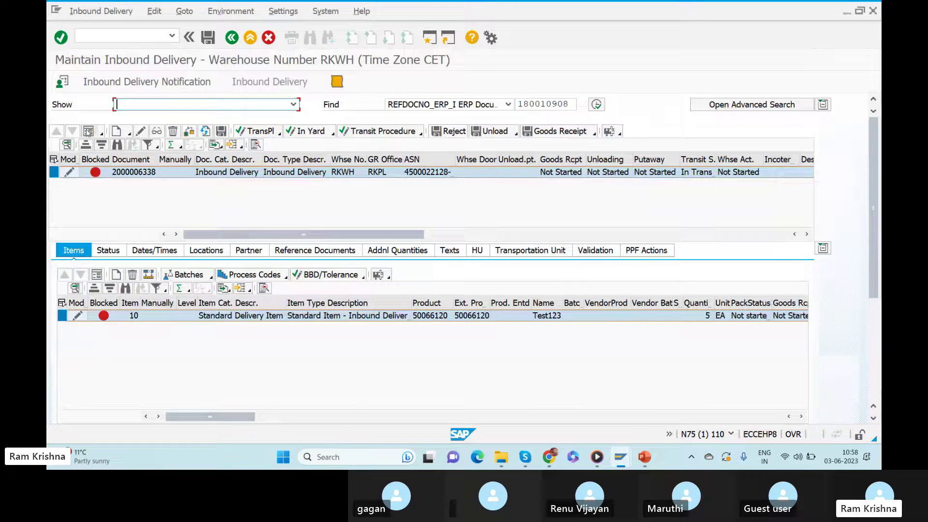
left_click(88, 131)
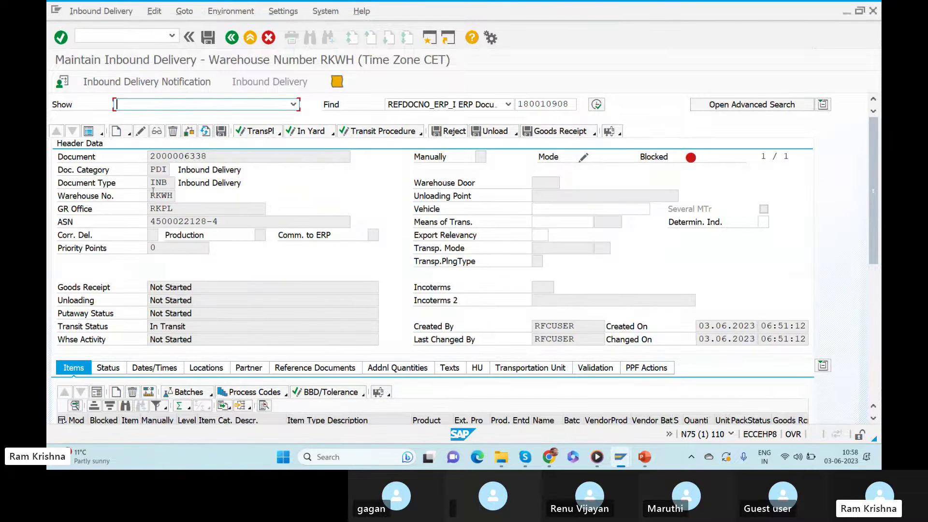
left_click_drag(181, 183, 148, 183)
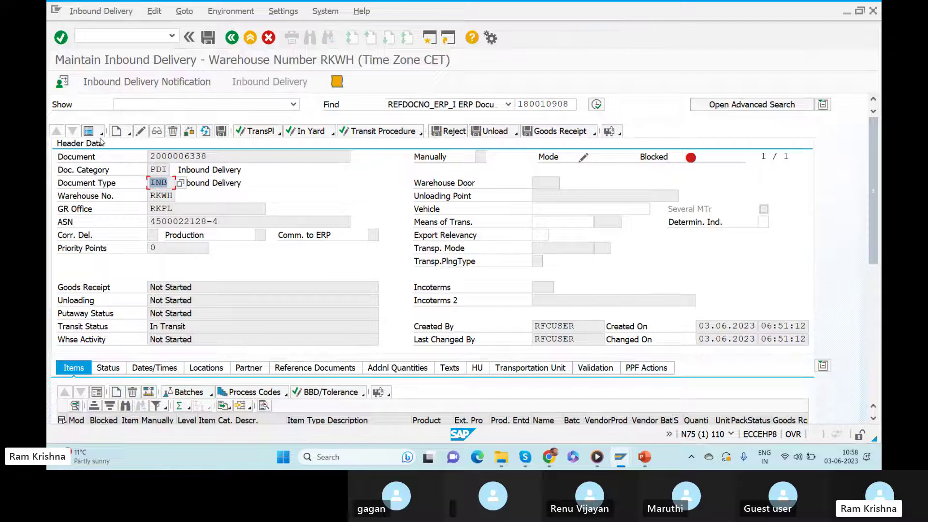
key("alt+Tab")
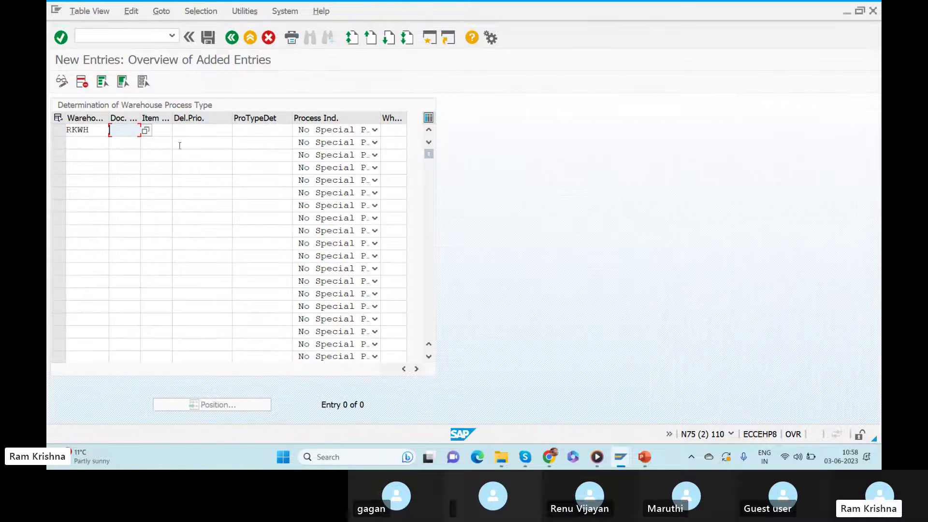
type("INB")
key("Tab")
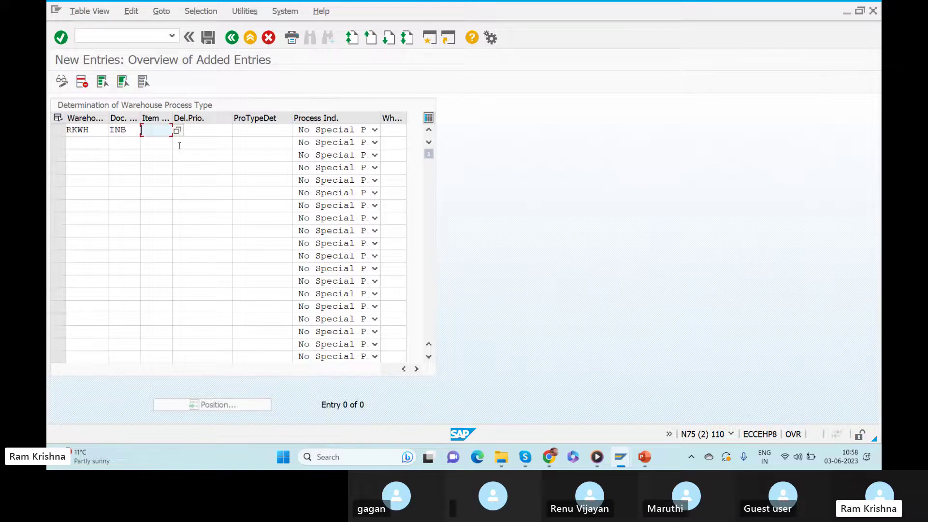
Step: Look up the item type in the inbound delivery item details and enter IDLV in the determination entry
key("alt+Tab")
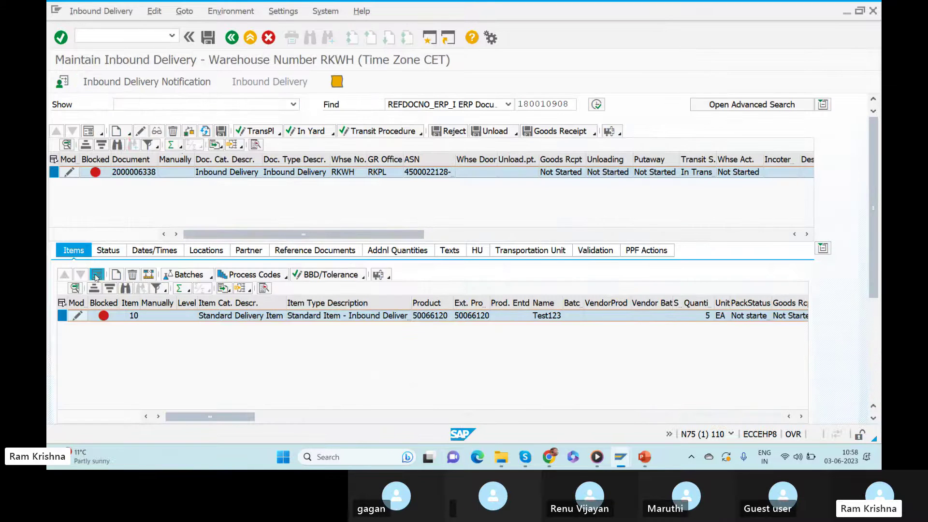
left_click(98, 275)
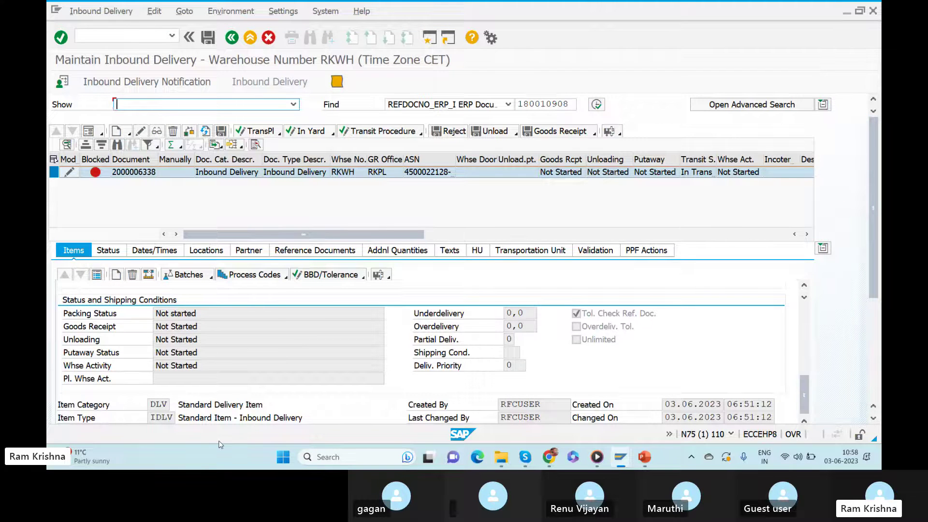
key("alt+Tab")
type("IDK")
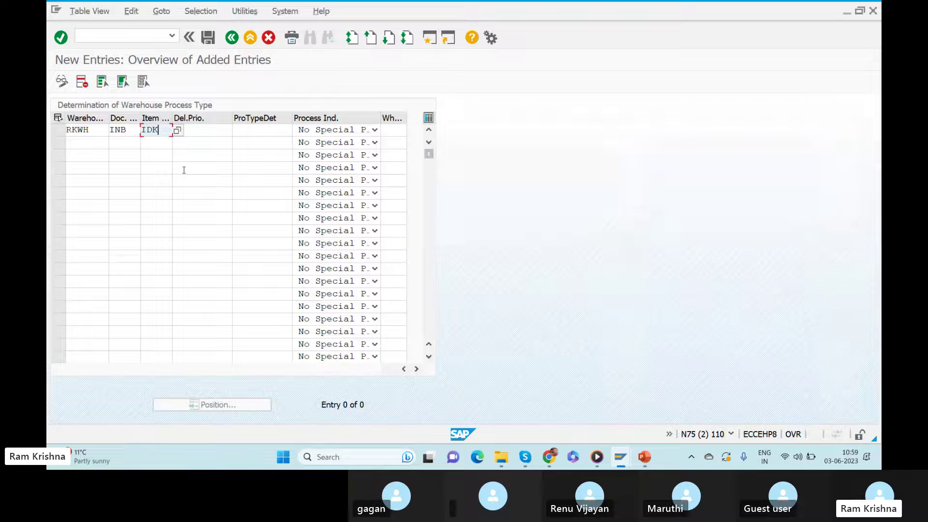
key("BackSpace")
type("LV")
key("Tab")
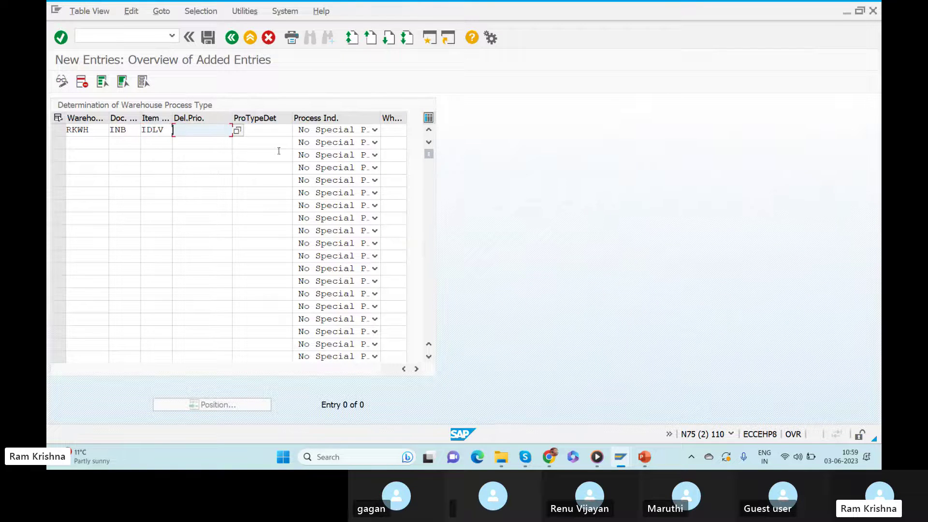
Step: Assign warehouse process type 1010 to the first entry, leaving delivery priority and control indicator blank
key("Tab")
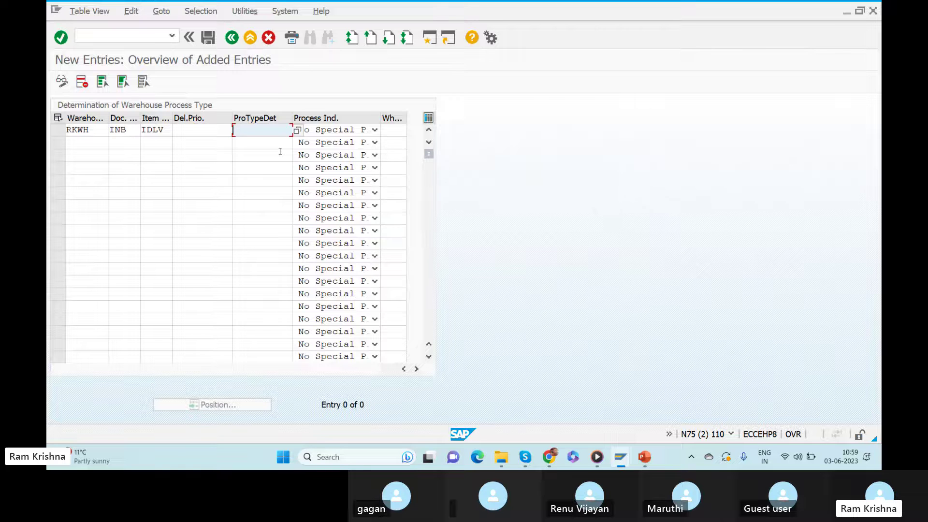
key("Tab")
left_click(245, 131)
left_click(391, 132)
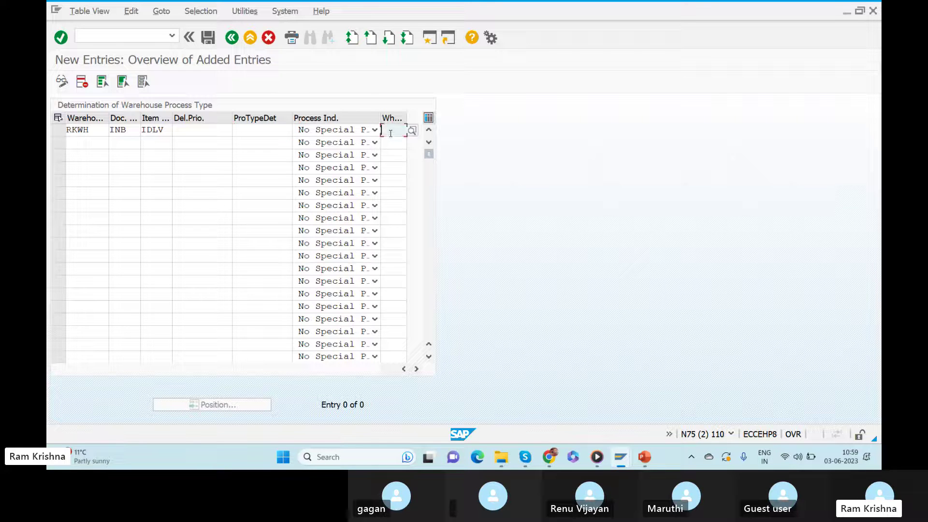
type("1010")
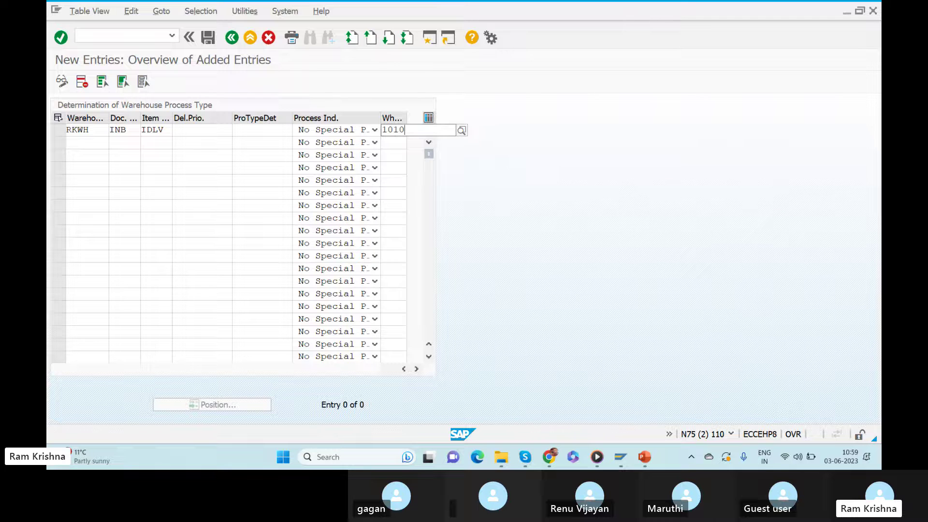
key("Return")
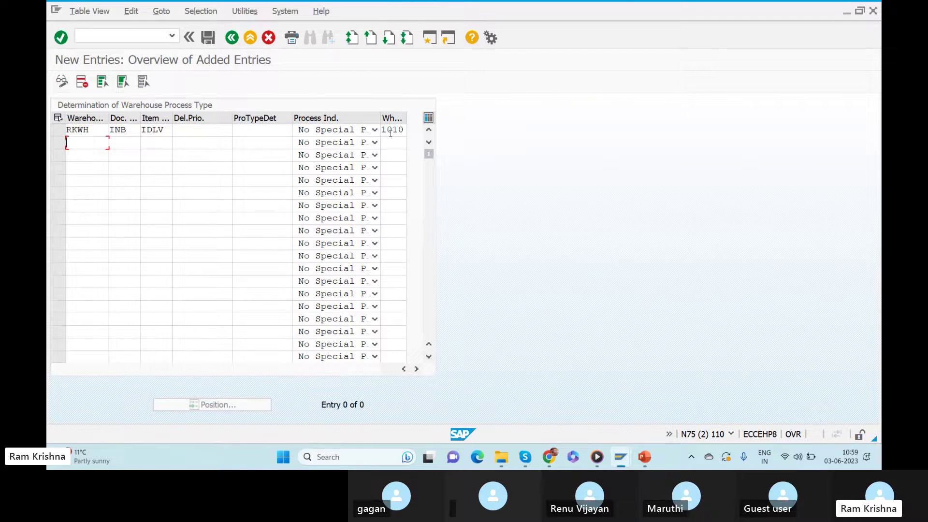
Step: Add a second determination entry for warehouse RKWH with document type INB and item type IDLV
type("RKWH")
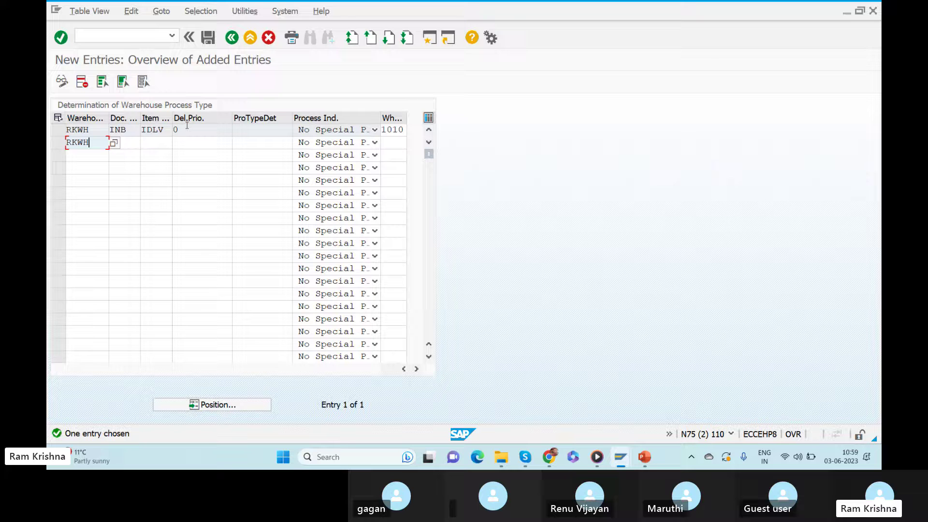
key("Tab")
type("INB")
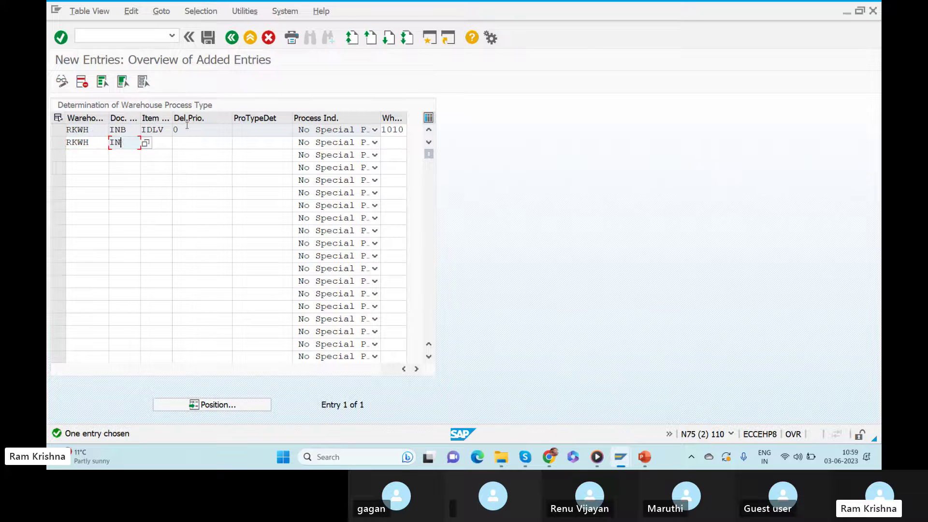
key("Tab")
type("IDLV")
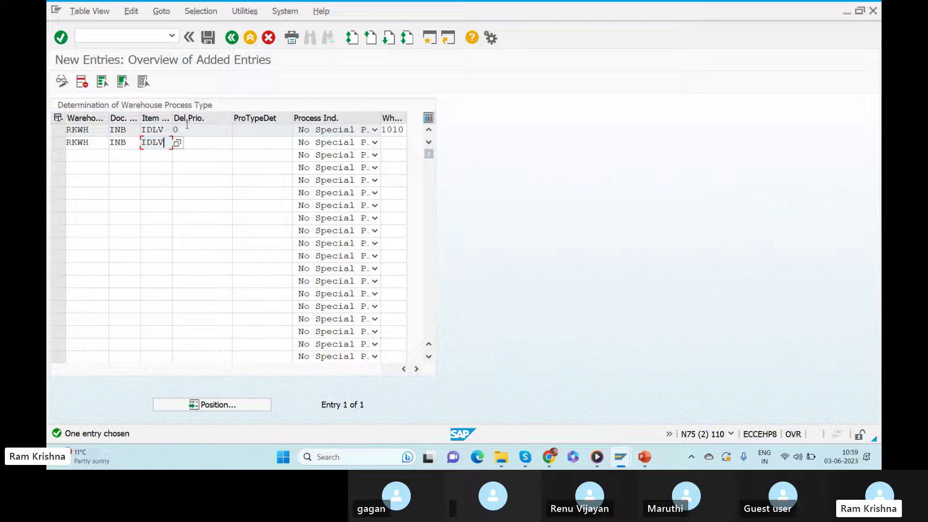
Step: Set the second entry's process type control indicator to PK, leaving its delivery priority blank
key("Tab")
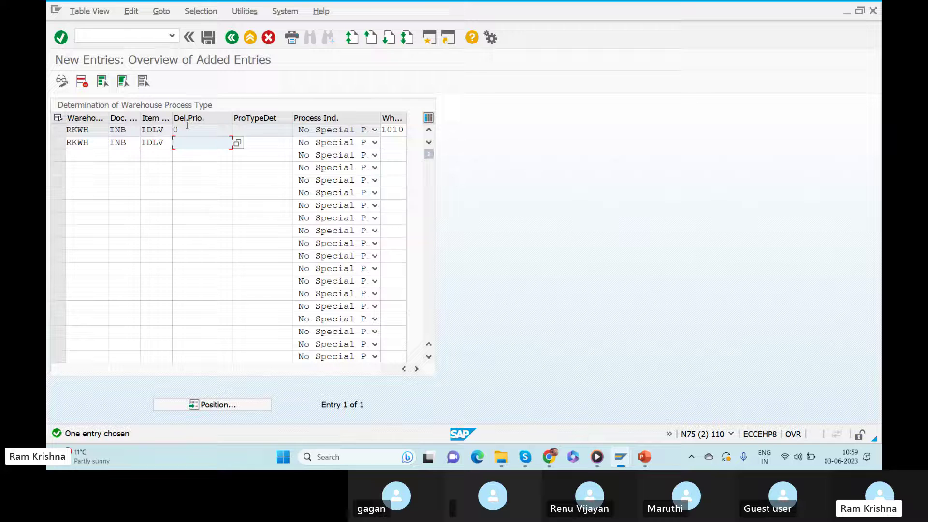
key("Tab")
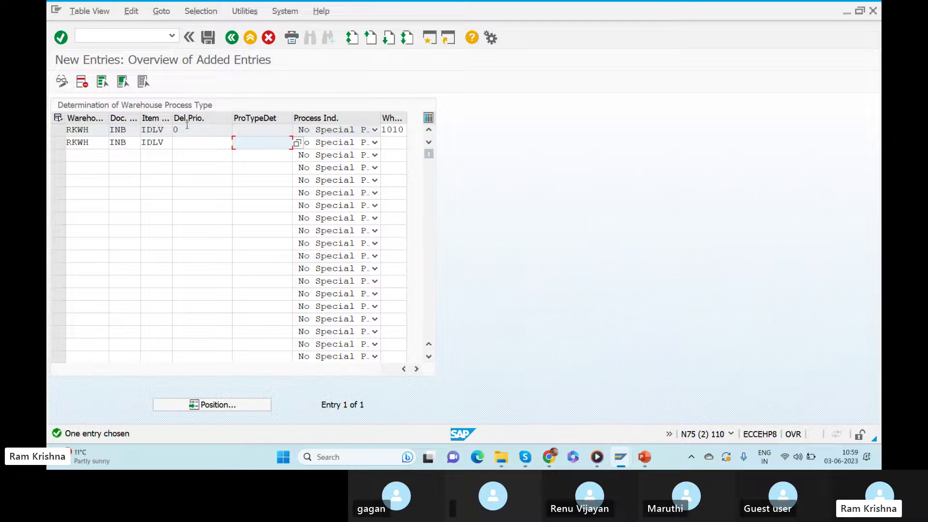
key("alt+Tab")
key("Escape")
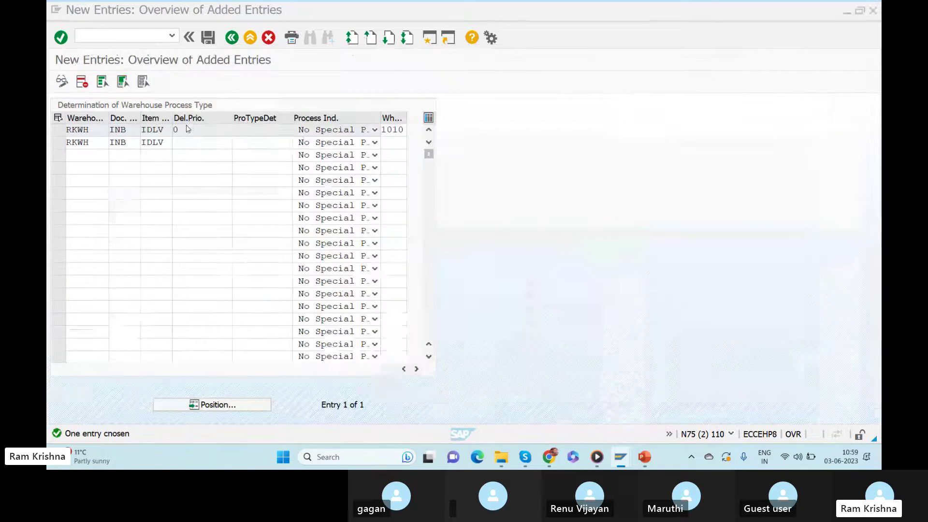
type("K")
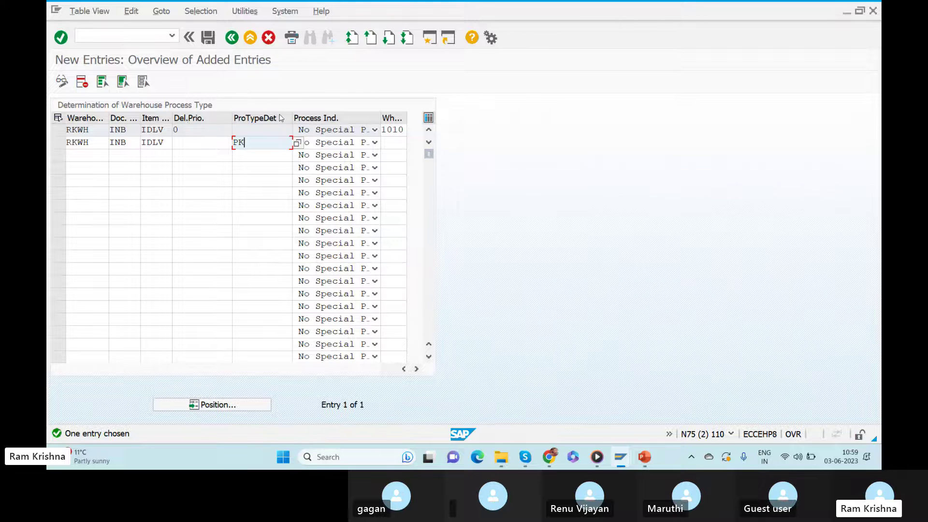
Step: Switch to PowerPoint and place the text cursor at the end of the "2 material" line on the warehouse process type slide
key("alt+Tab")
key("alt+Tab")
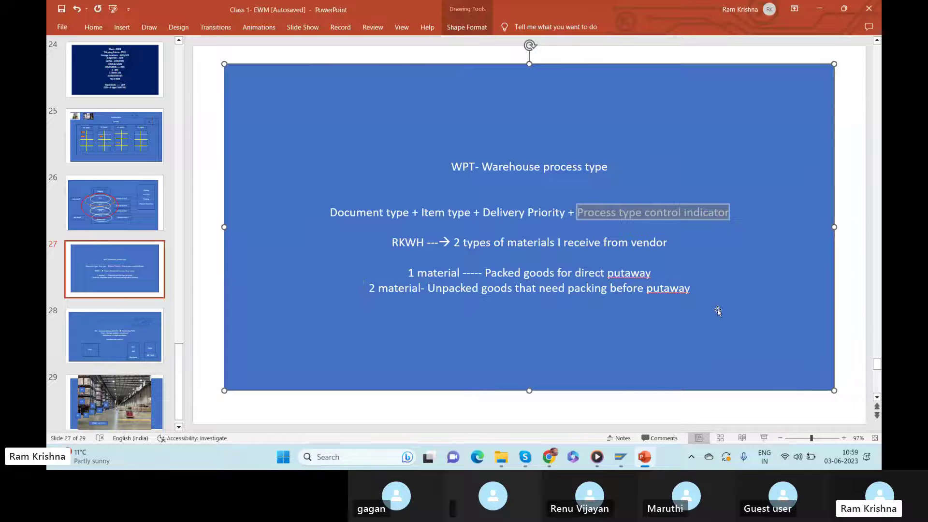
double_click(691, 289)
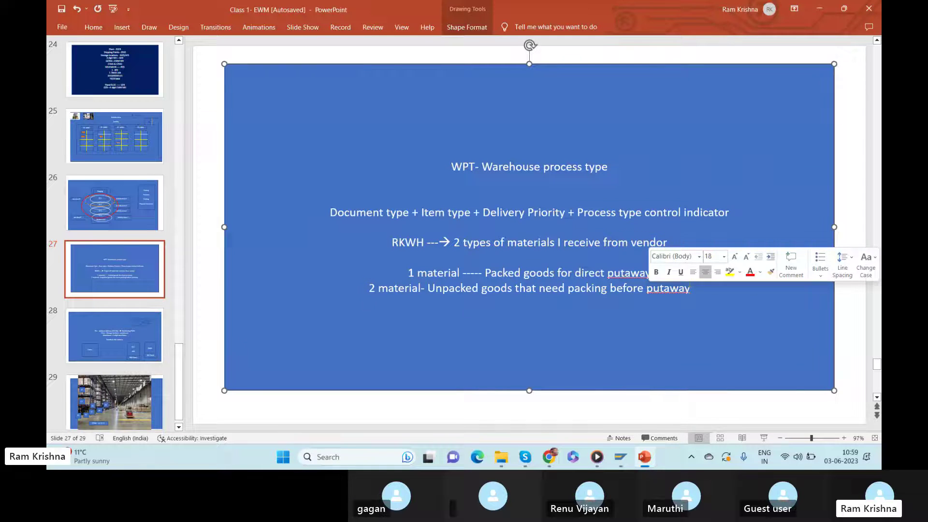